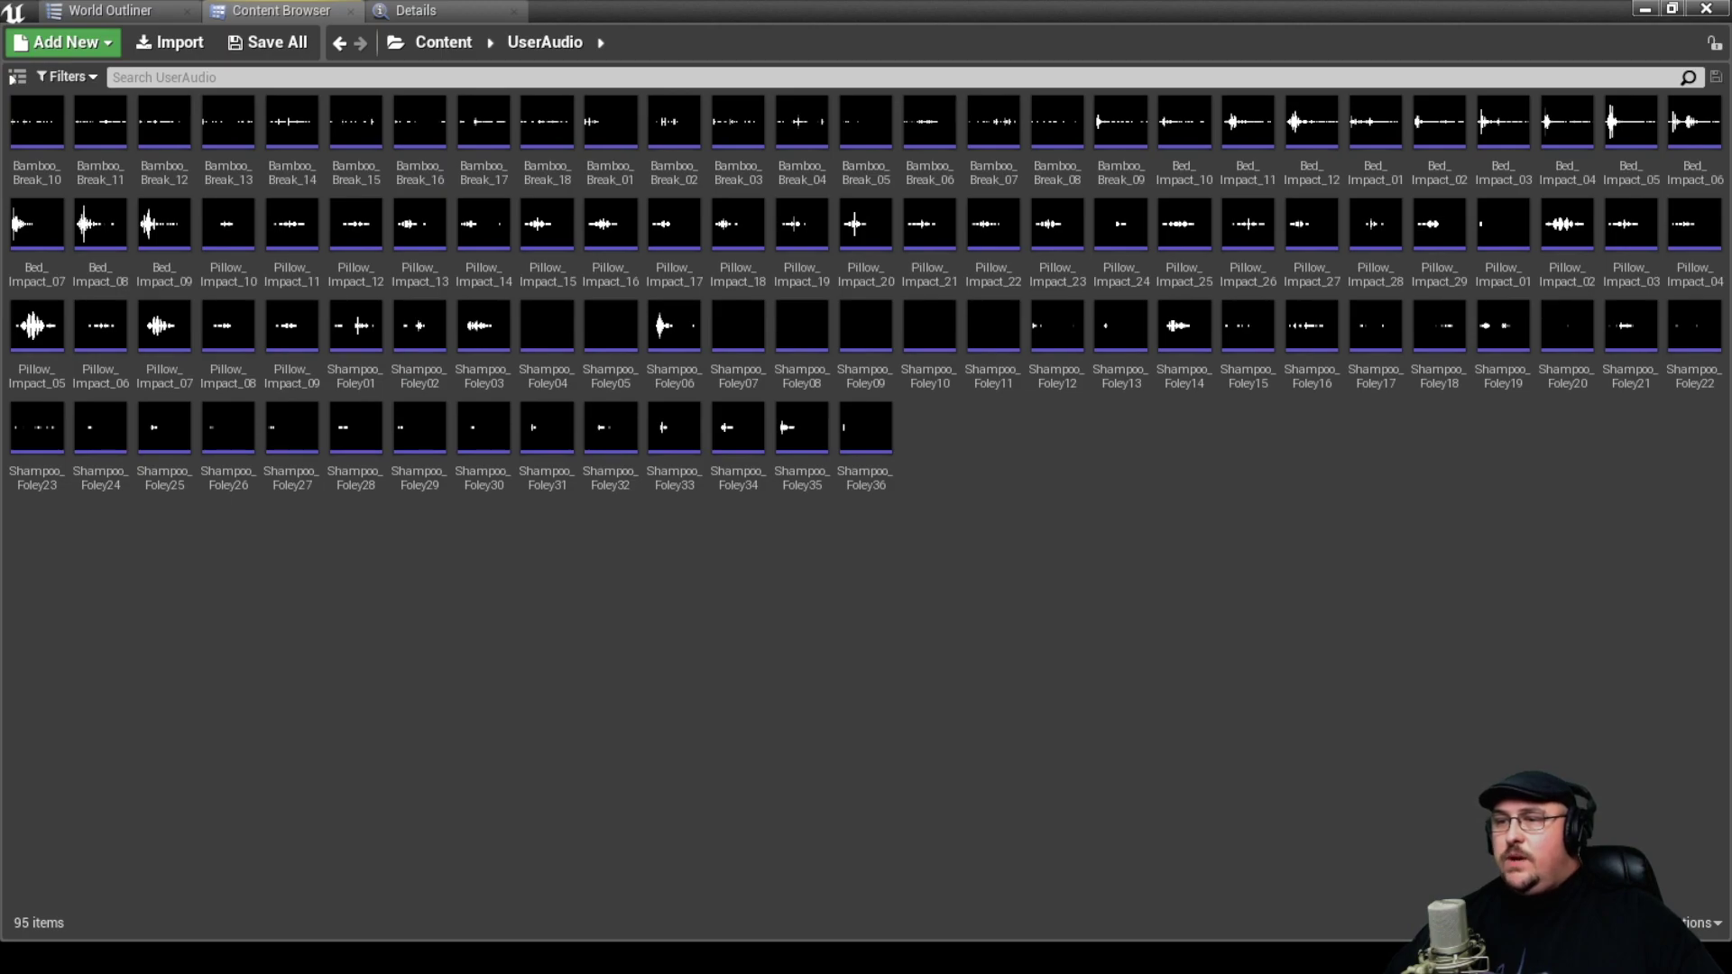
- Create a Sound Cue named Punch in the UserAudio folder and open it for editing
right_click(632, 793)
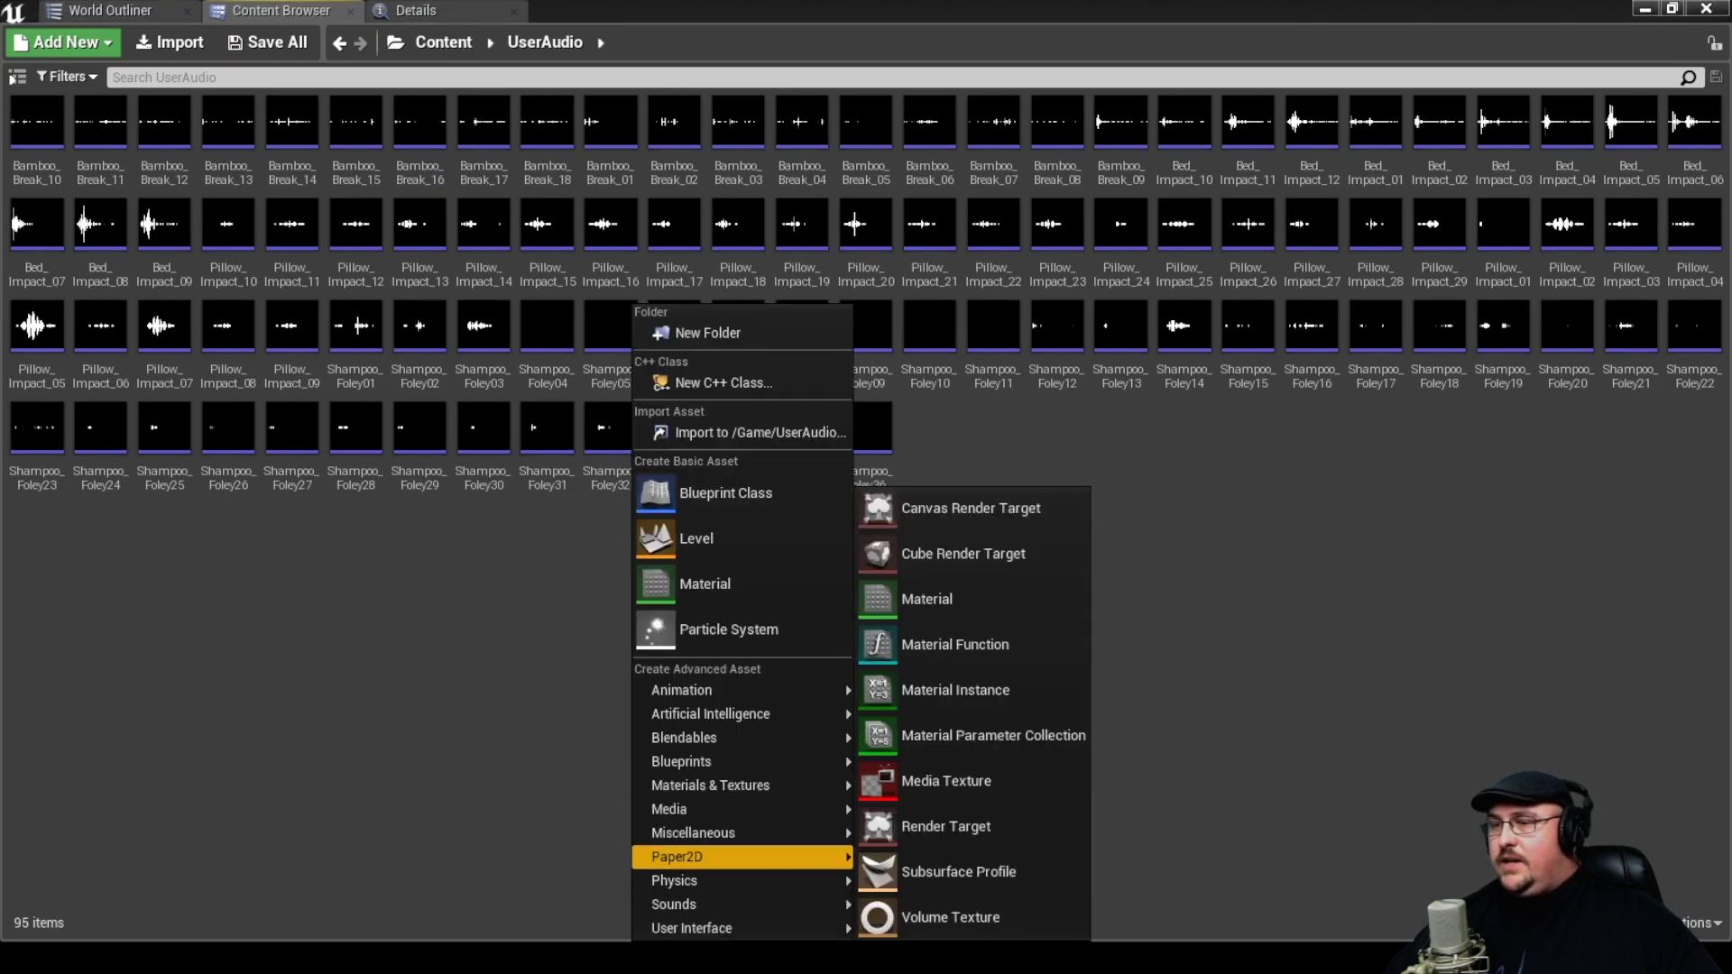
mouse_move(694, 904)
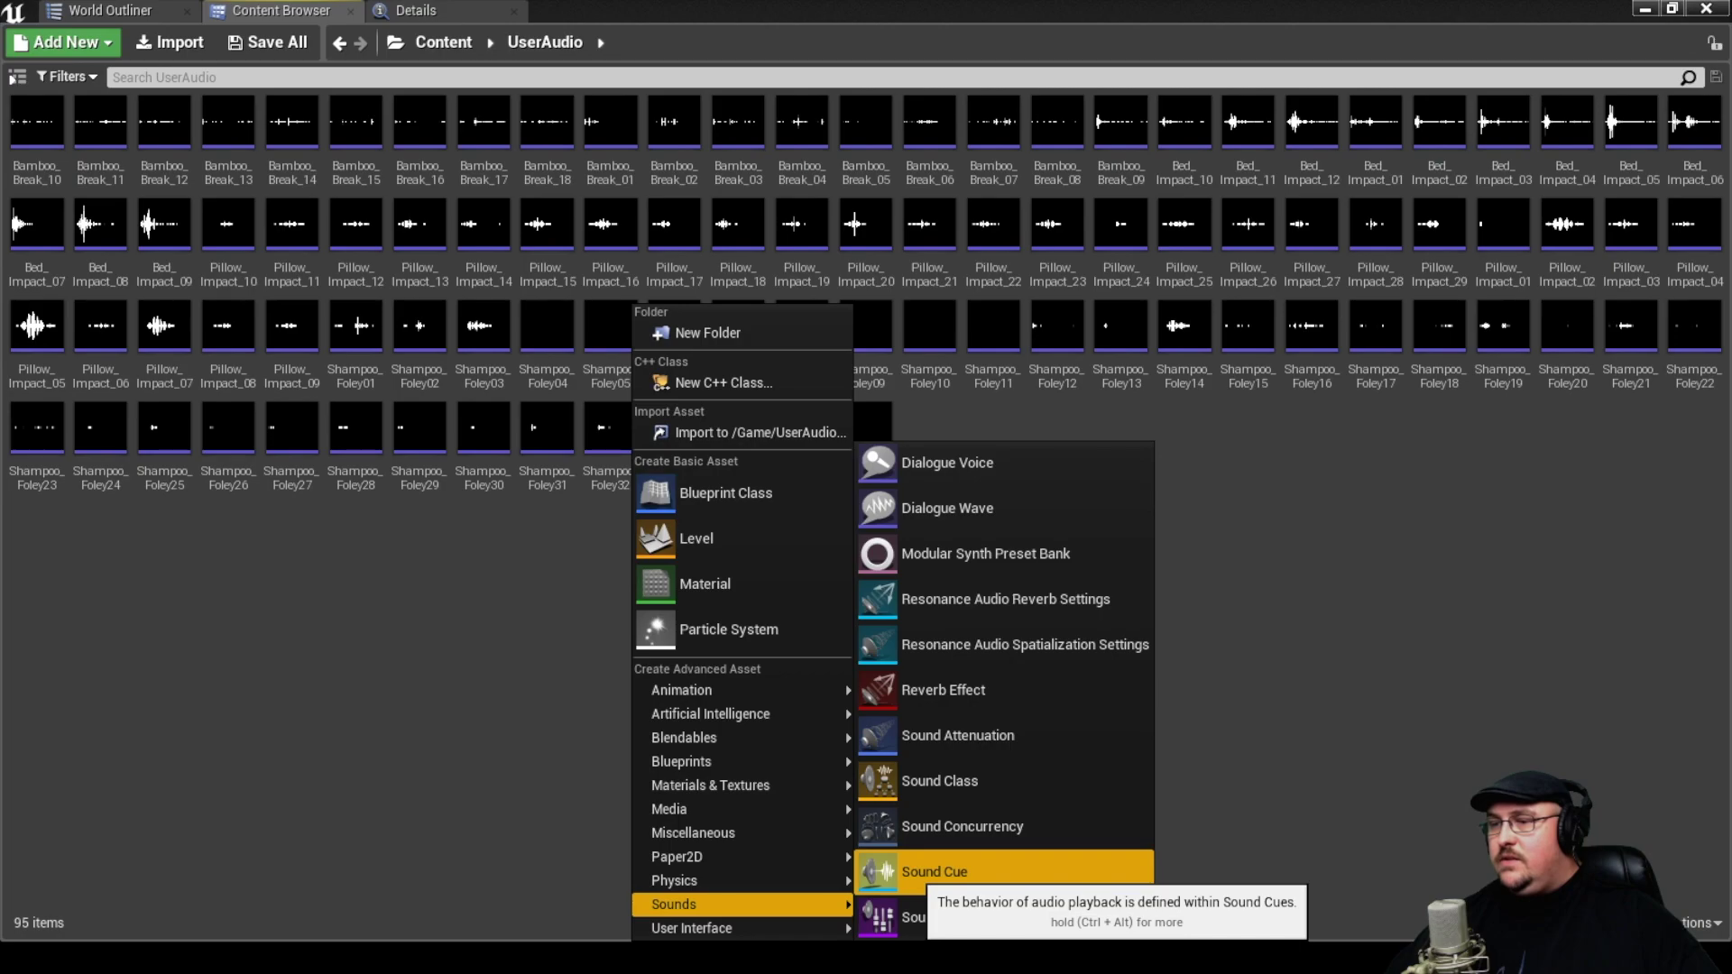
click(938, 871)
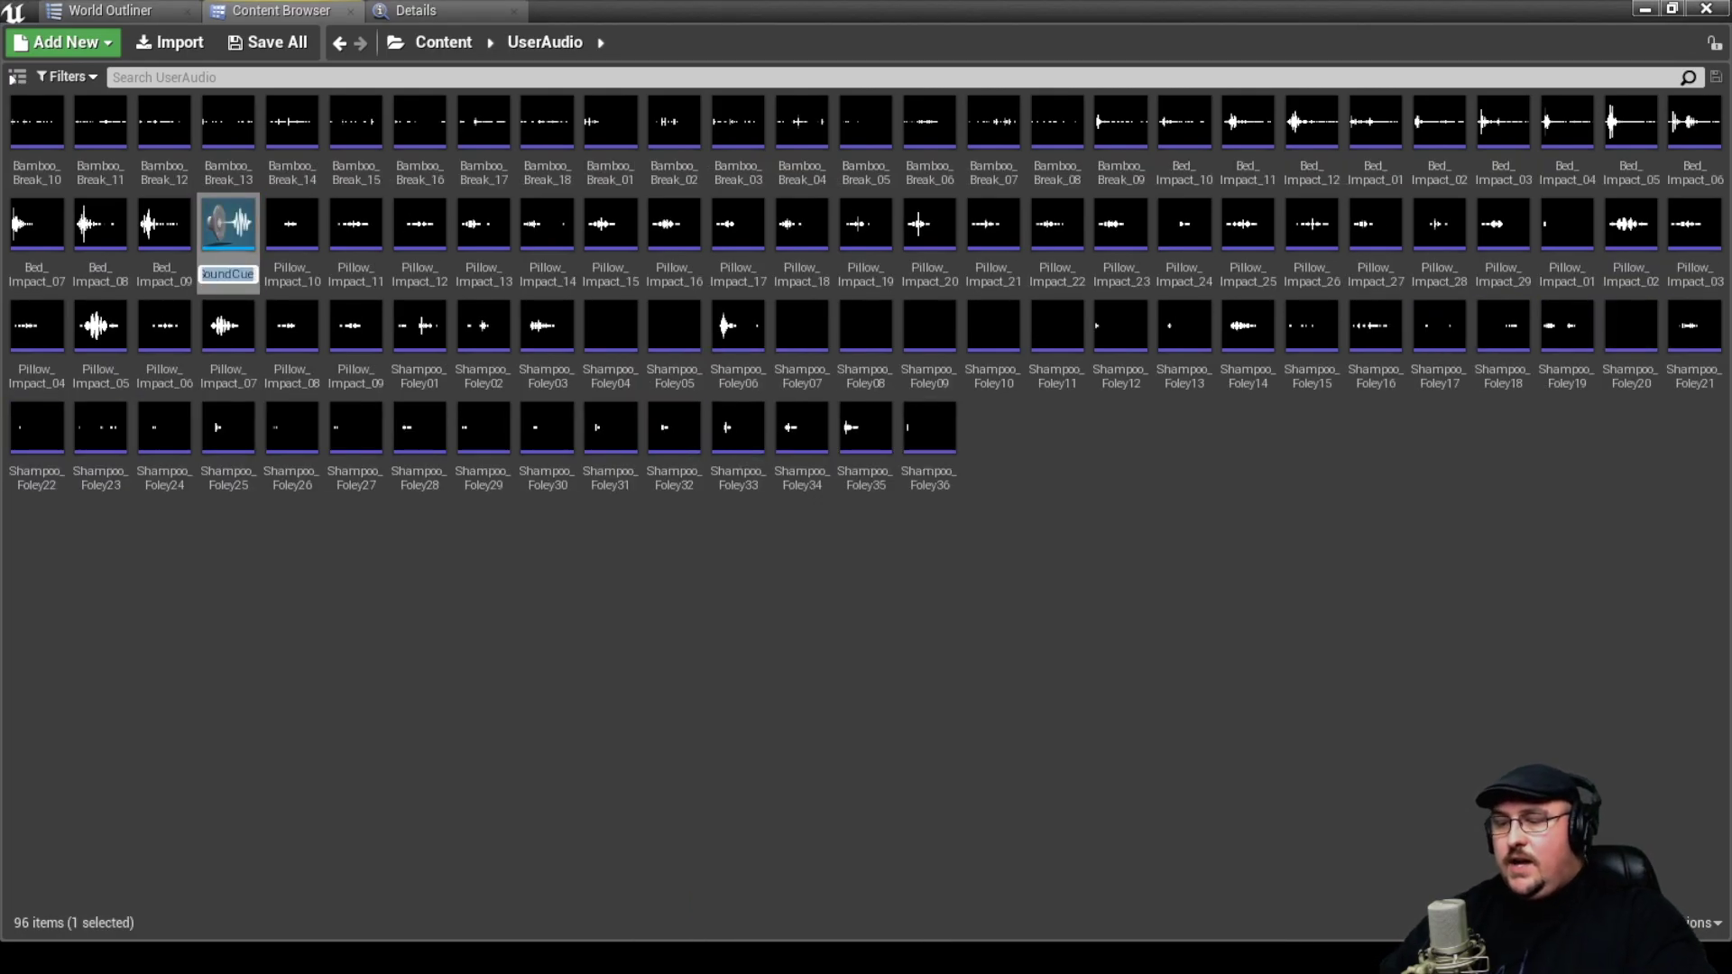
text(Punch)
key(Return)
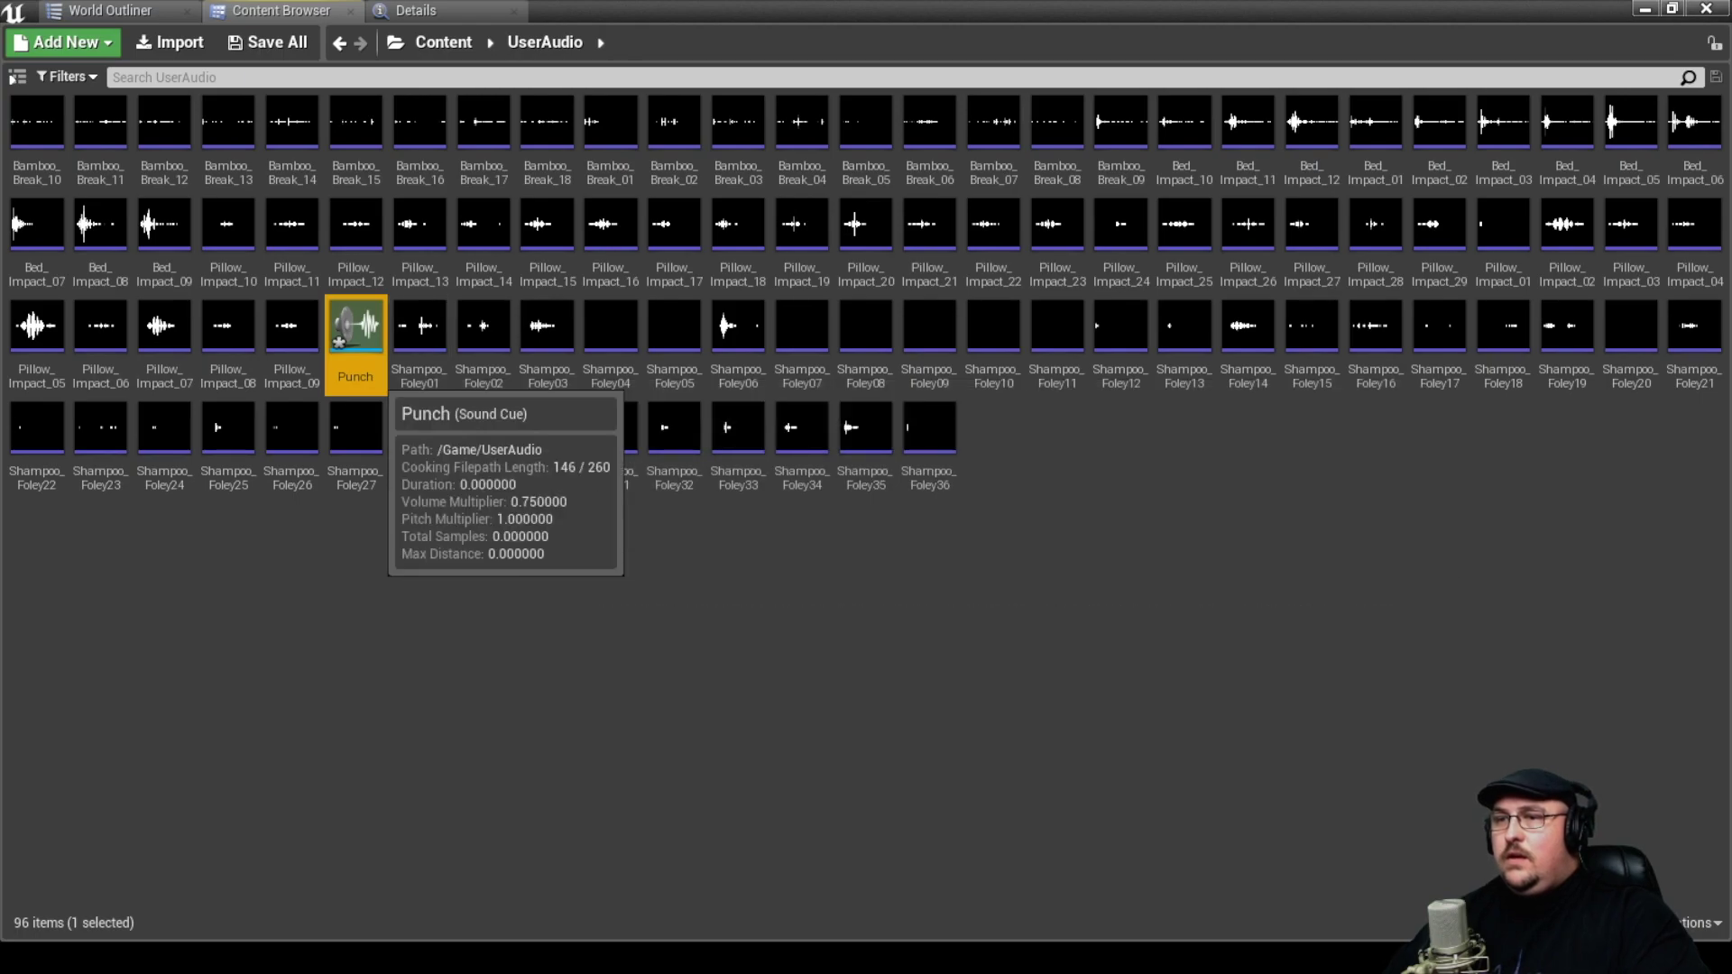
double_click(355, 338)
- Add the 18 Bamboo_Break sounds connected to a Random node and place the group in the upper left of the graph
right_drag(741, 597, 1001, 485)
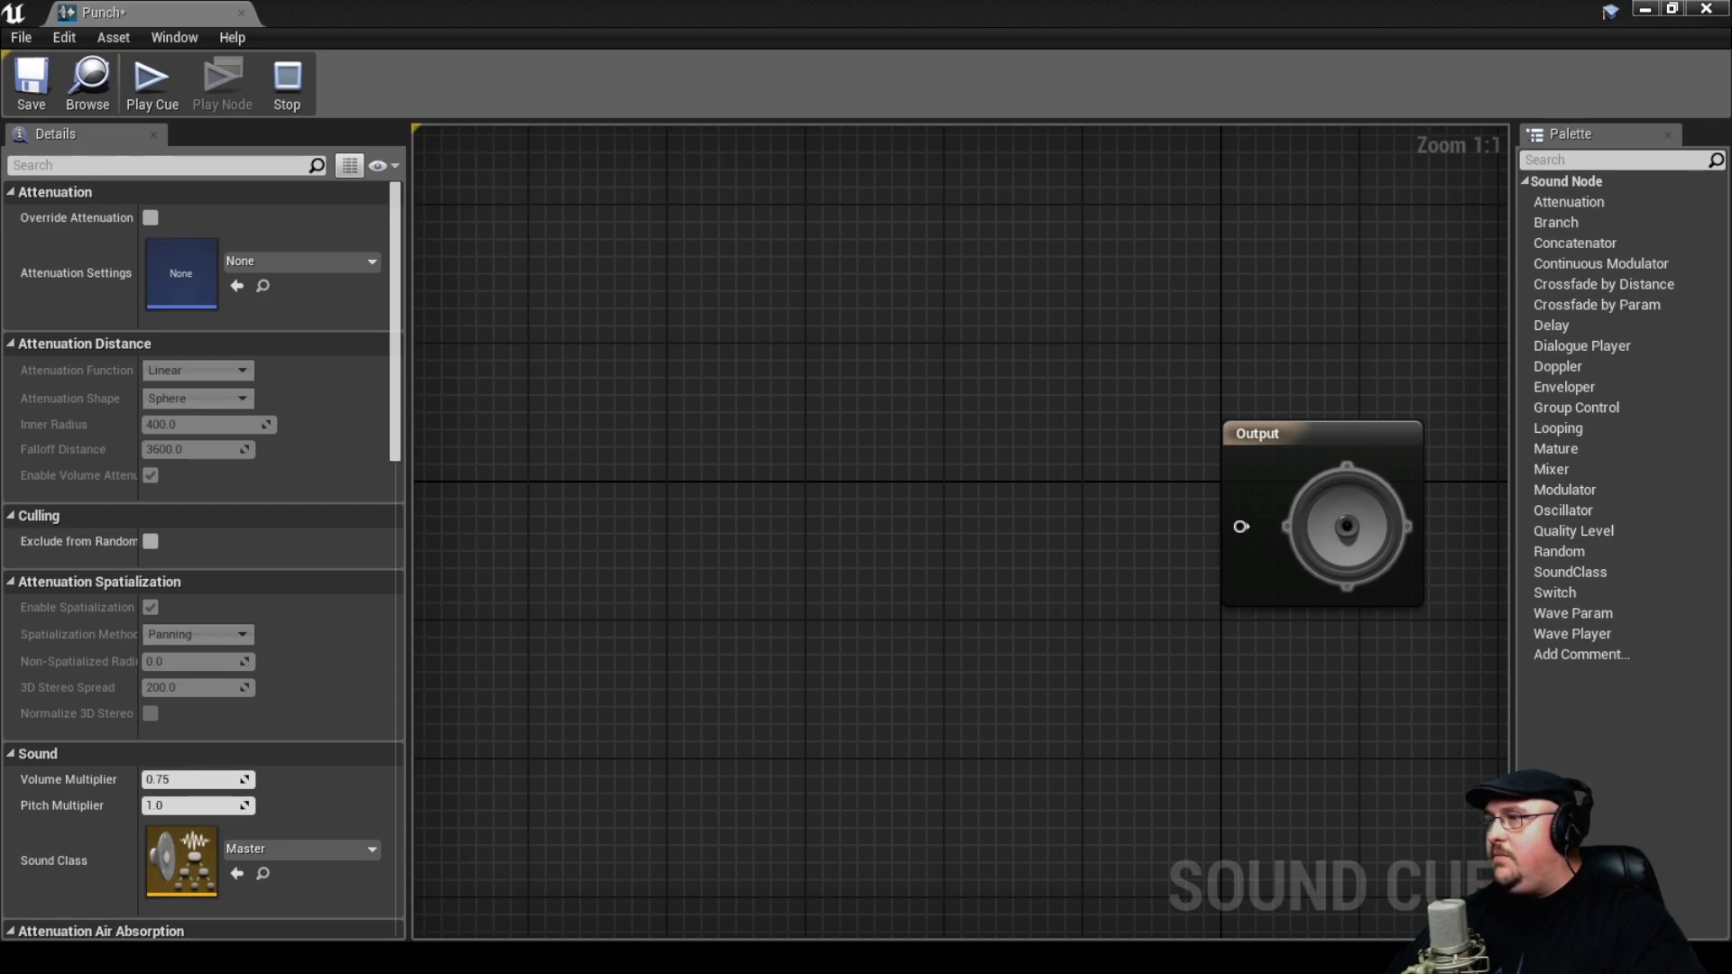
drag(1727, 457, 636, 342)
scroll(866, 456, down, 6)
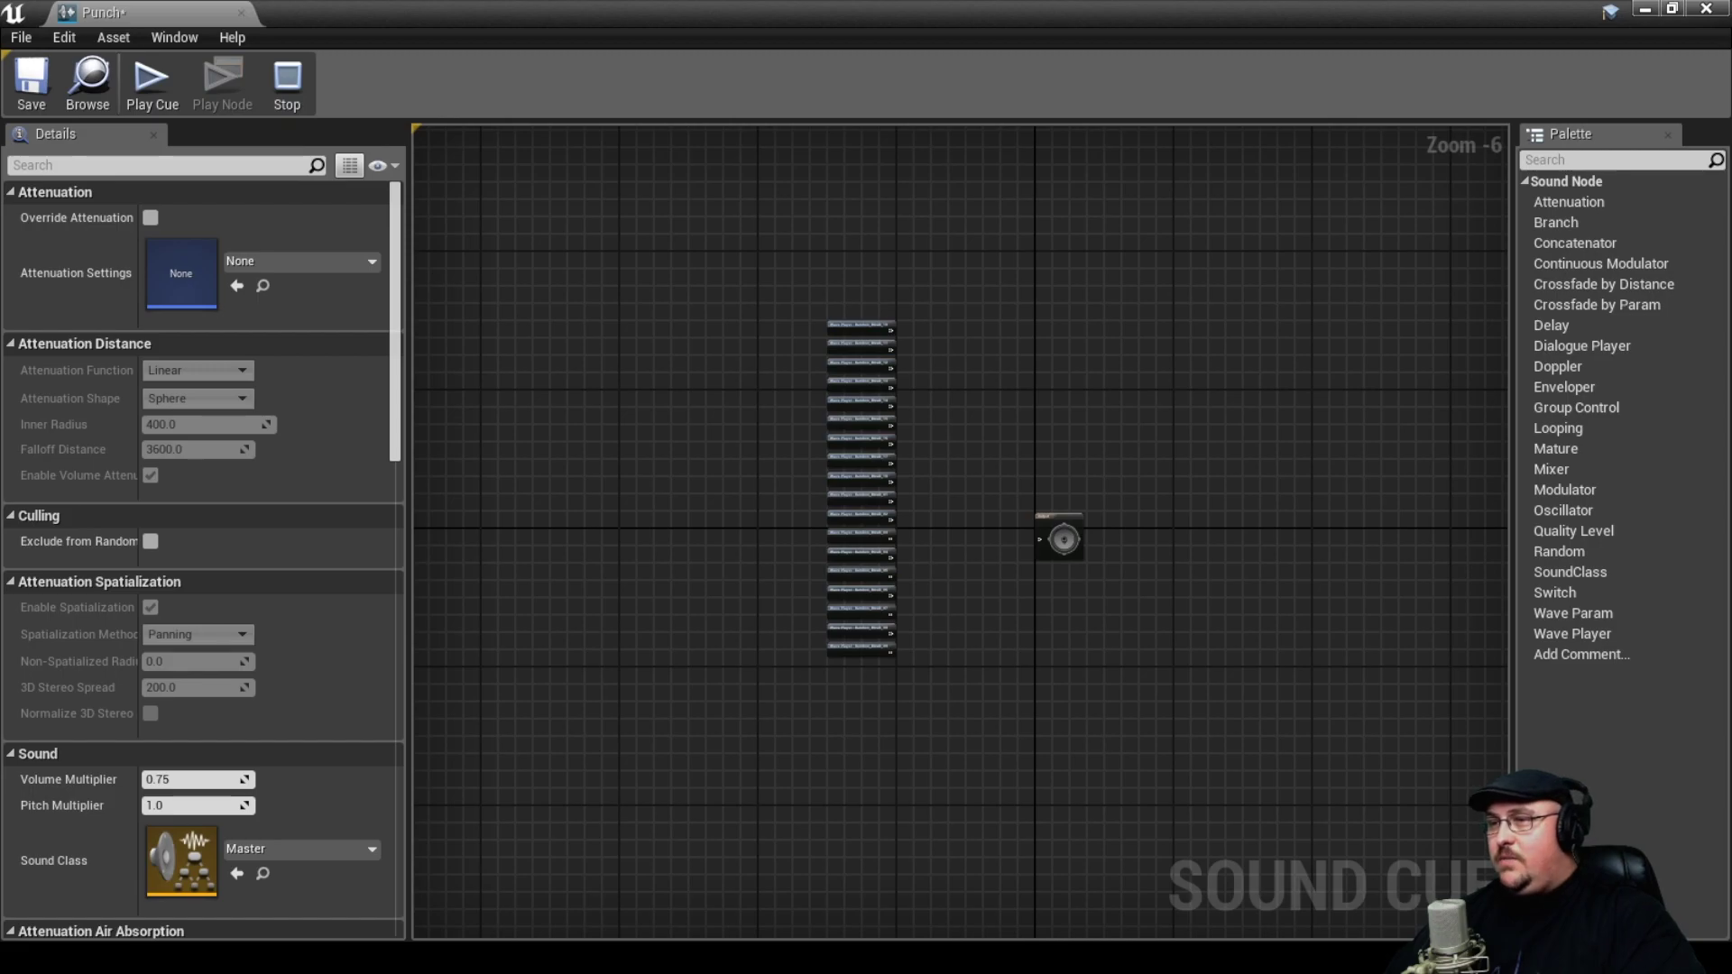
drag(790, 284, 906, 703)
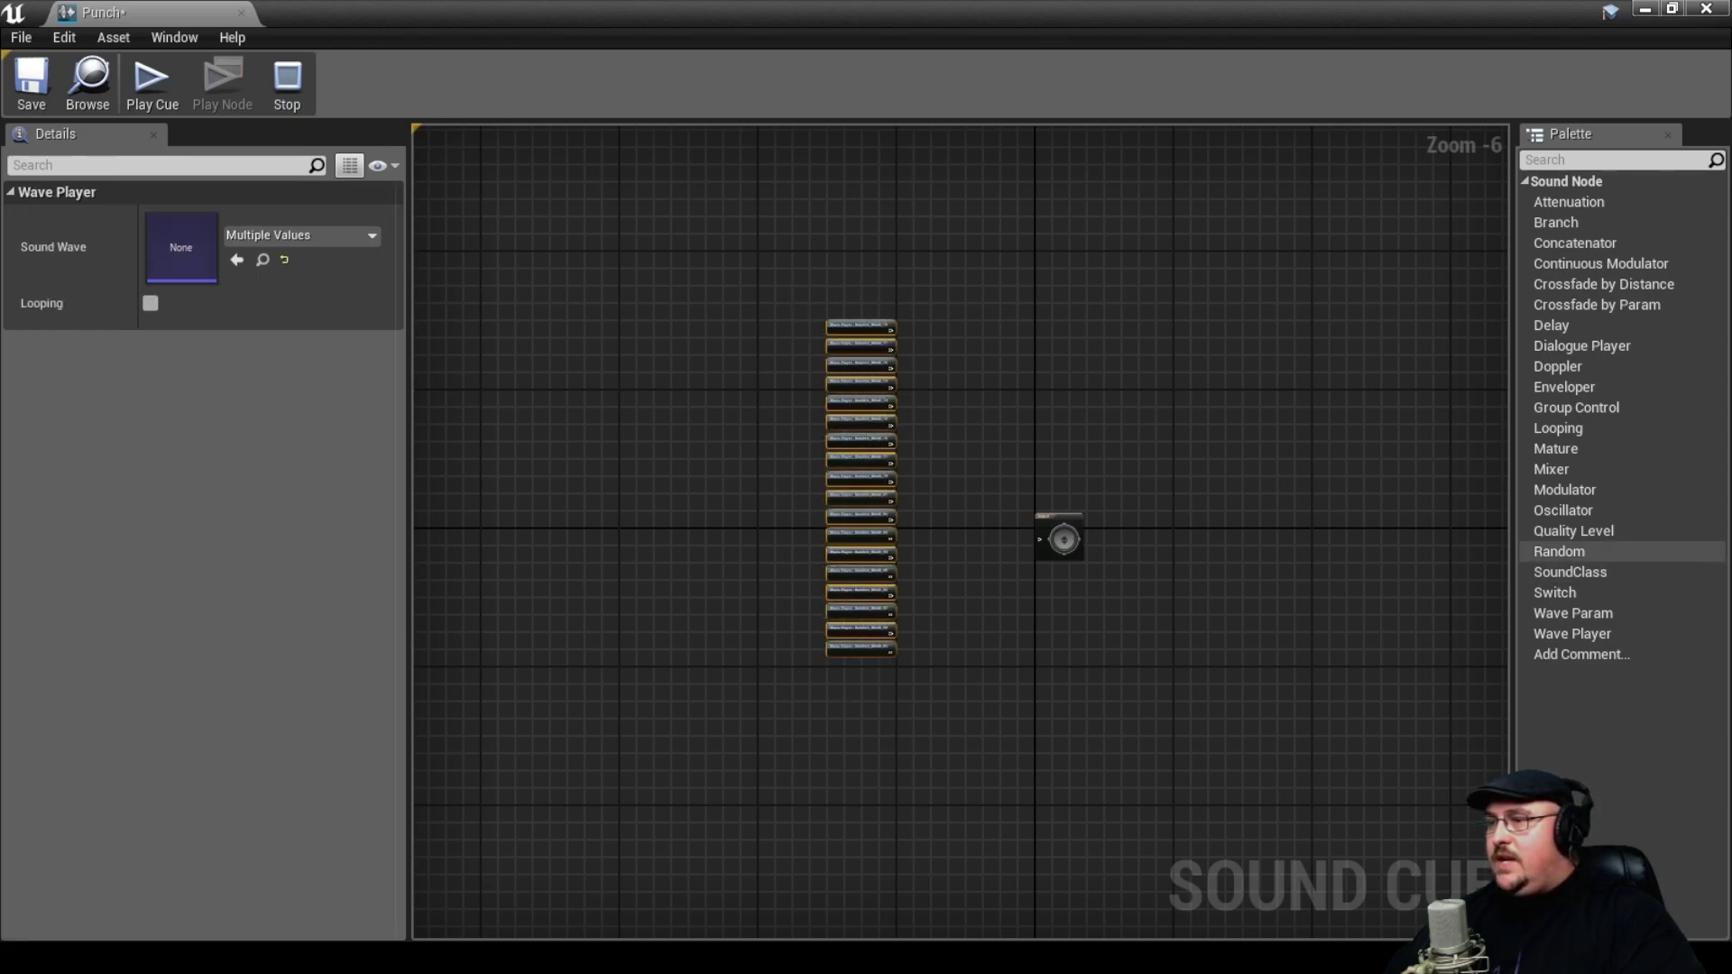
drag(1559, 551, 983, 397)
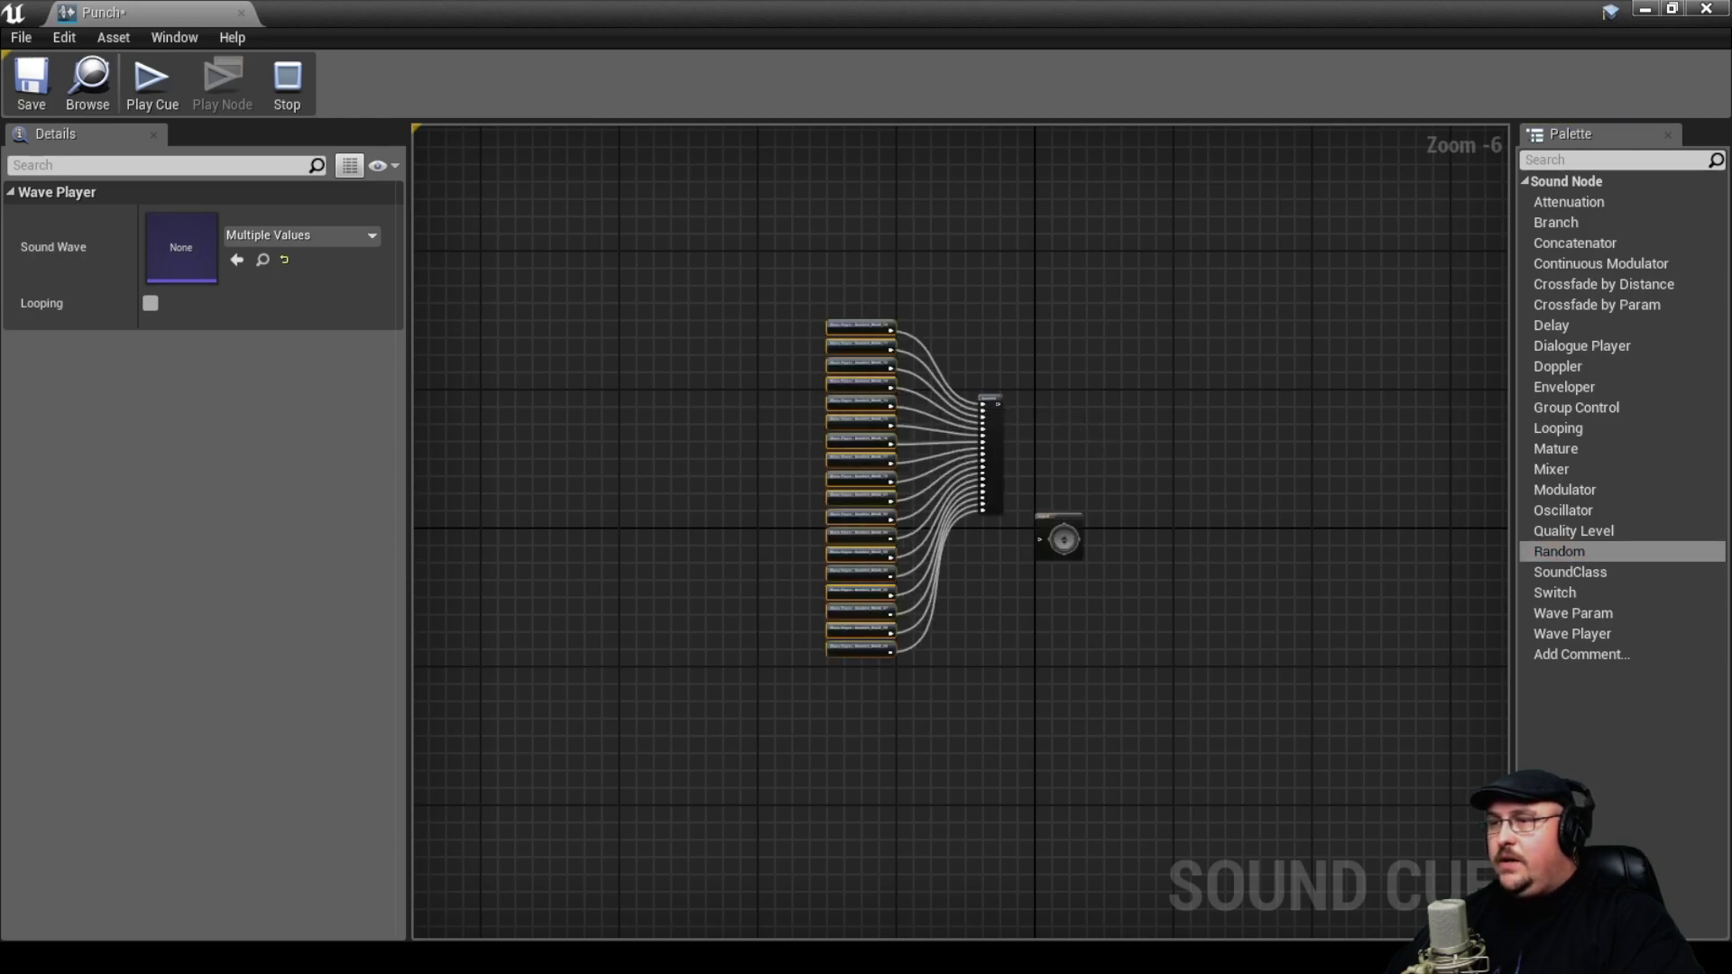
drag(992, 469, 949, 495)
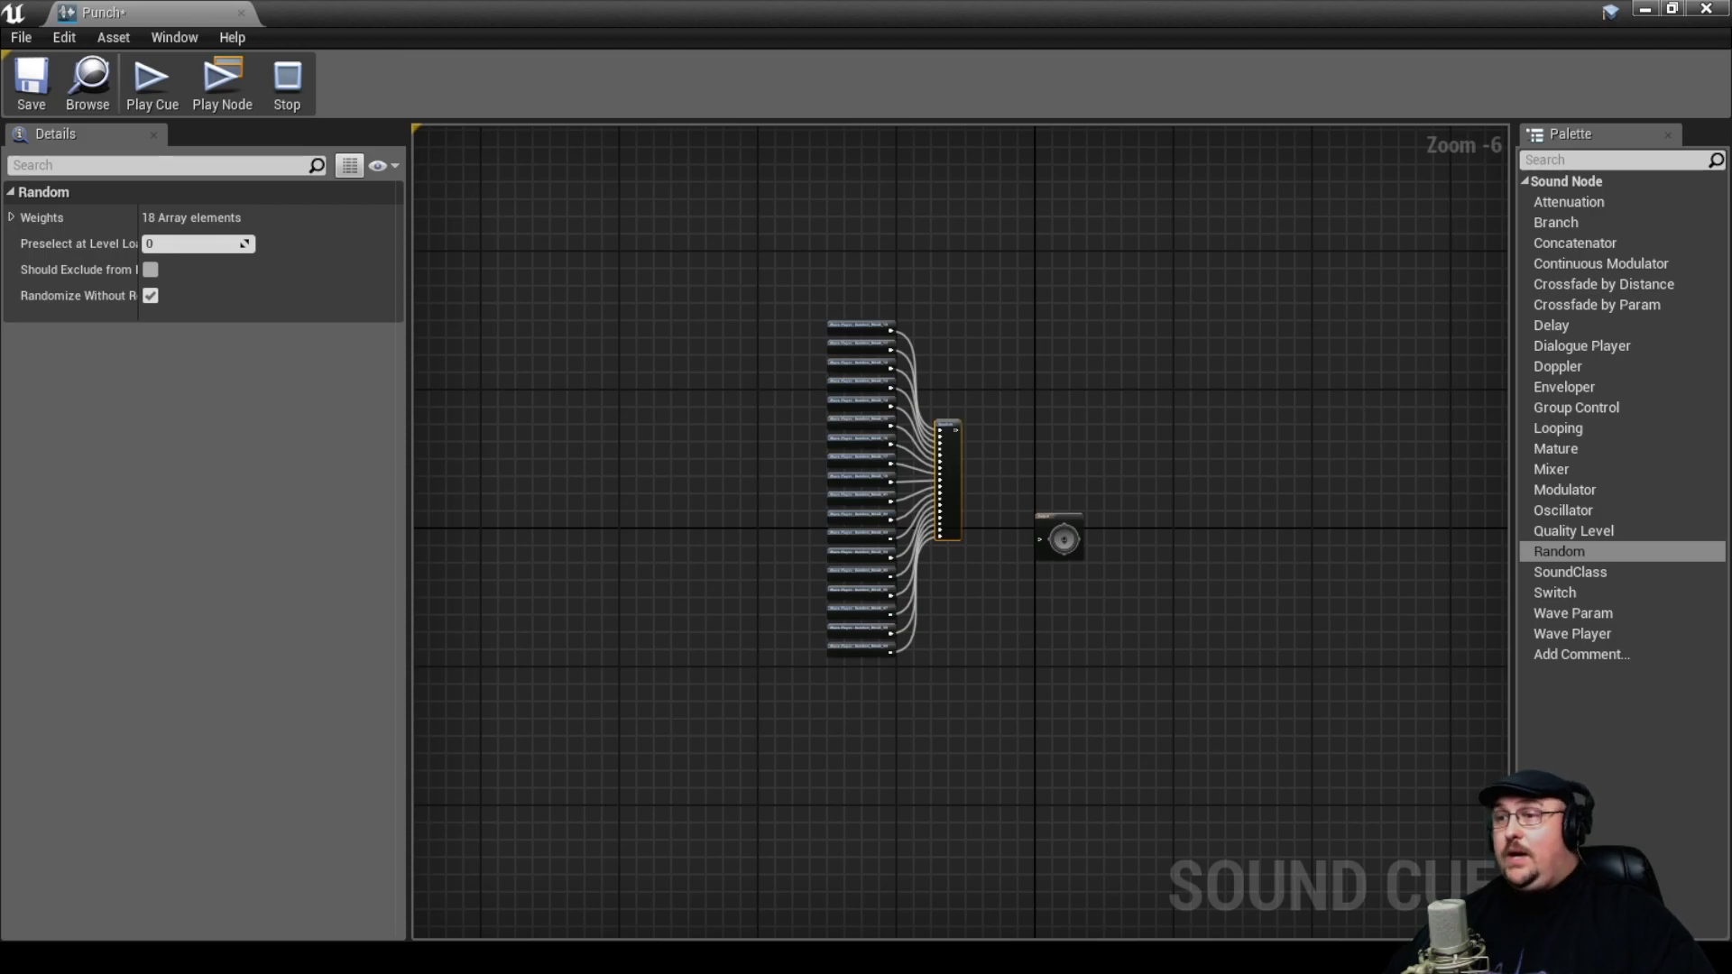
drag(805, 269, 974, 683)
drag(952, 514, 661, 341)
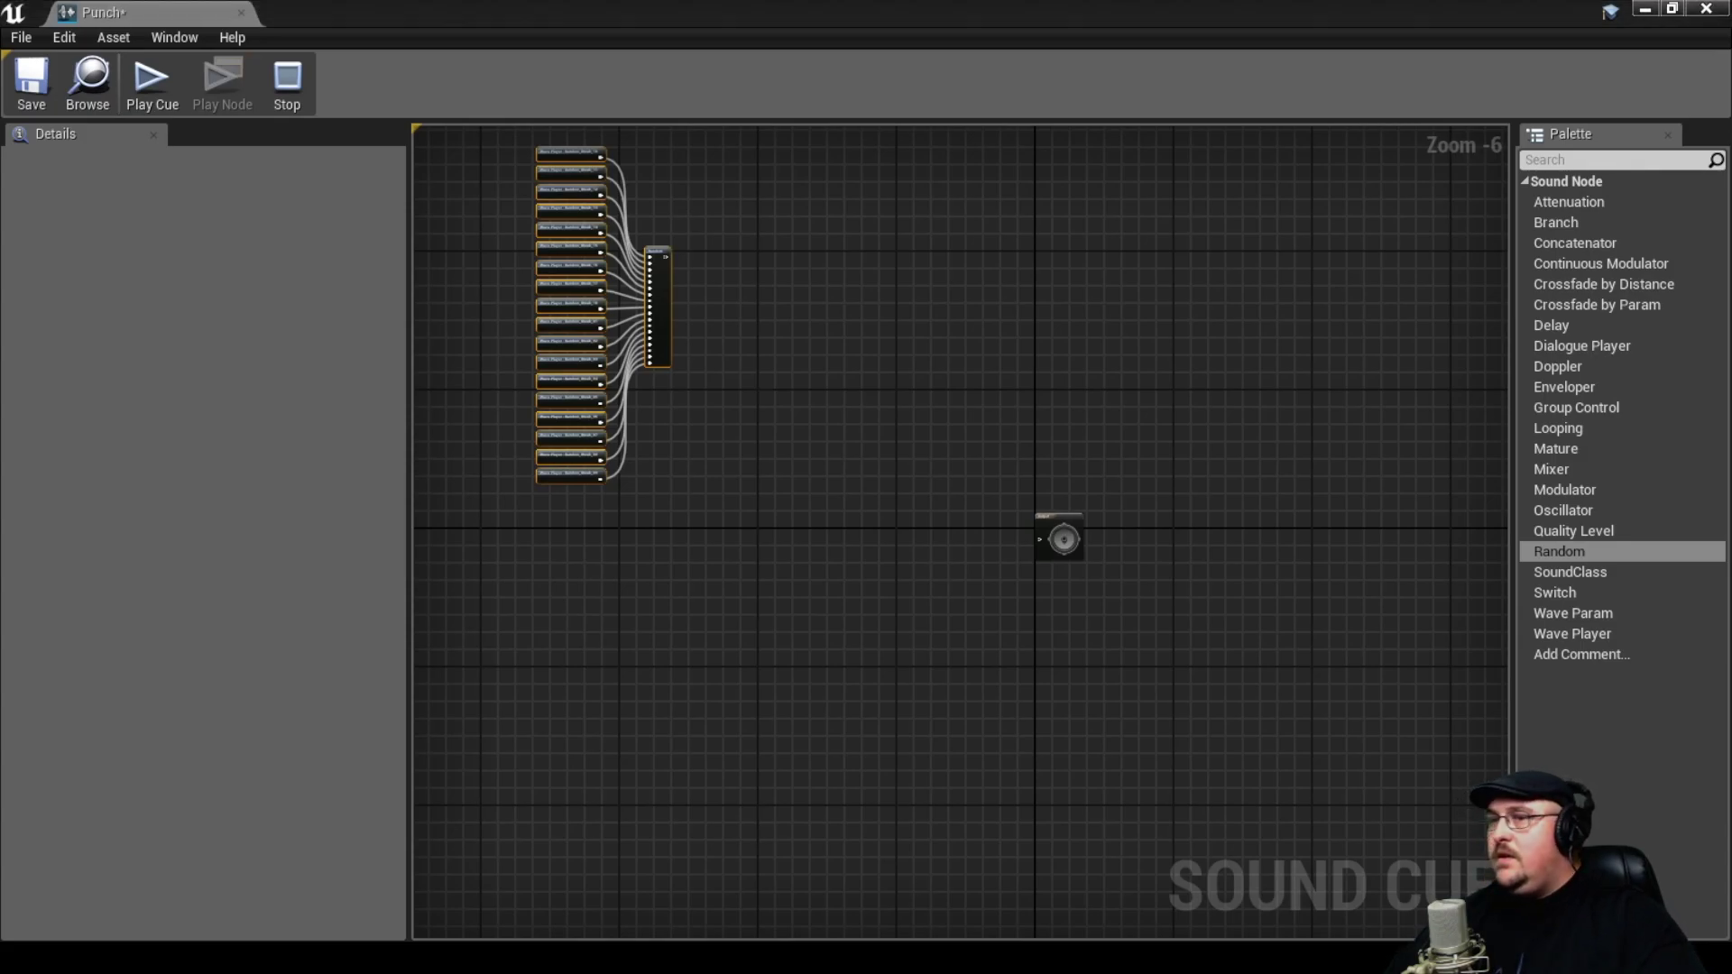
- Add the 12 Bed_Impact sounds connected to their own Random node and place the group directly below the Bamboo_Break group
drag(934, 393, 813, 289)
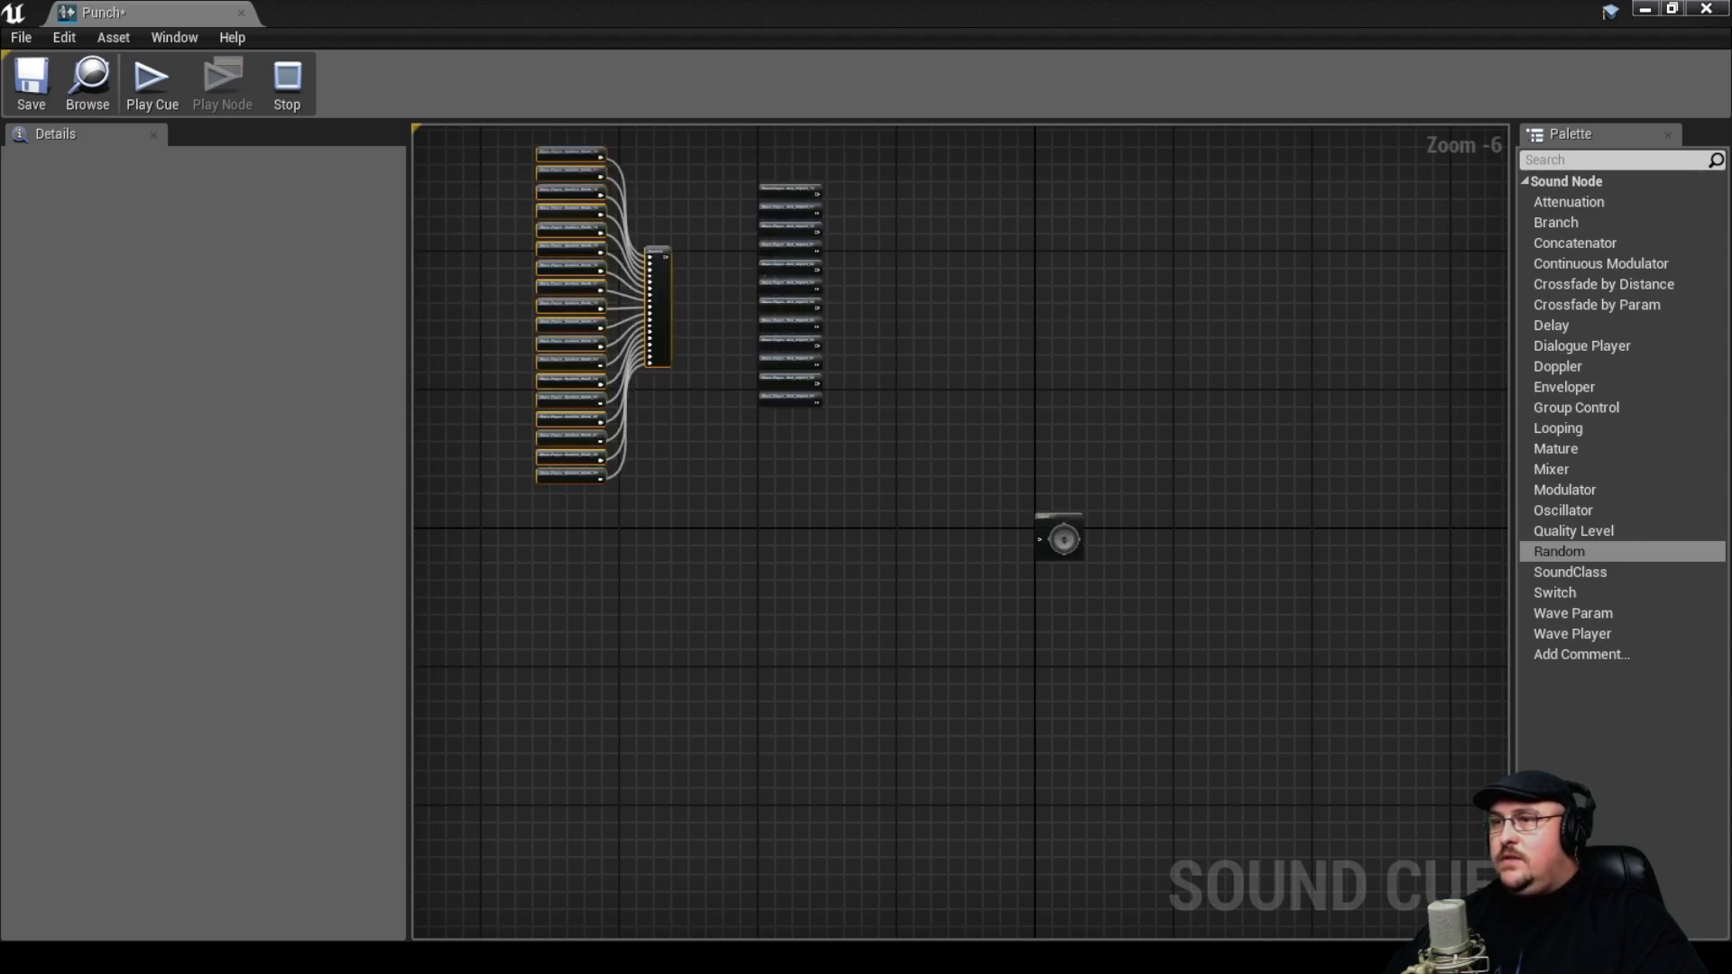
drag(729, 155, 825, 458)
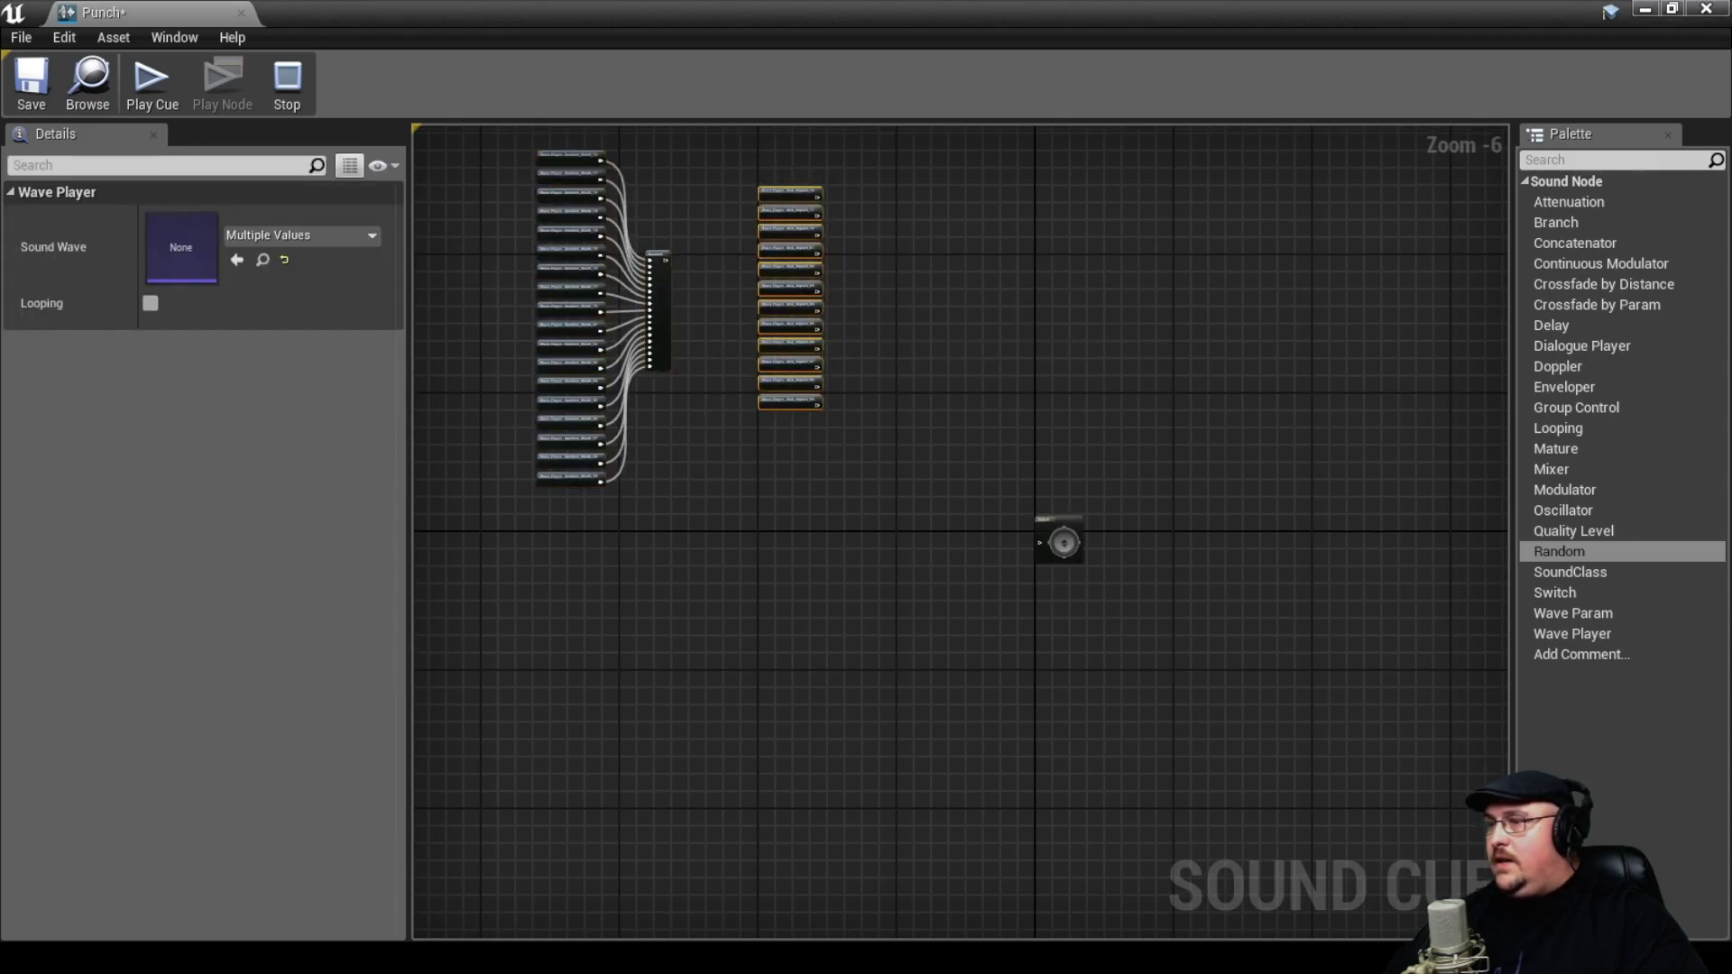
drag(1558, 551, 898, 287)
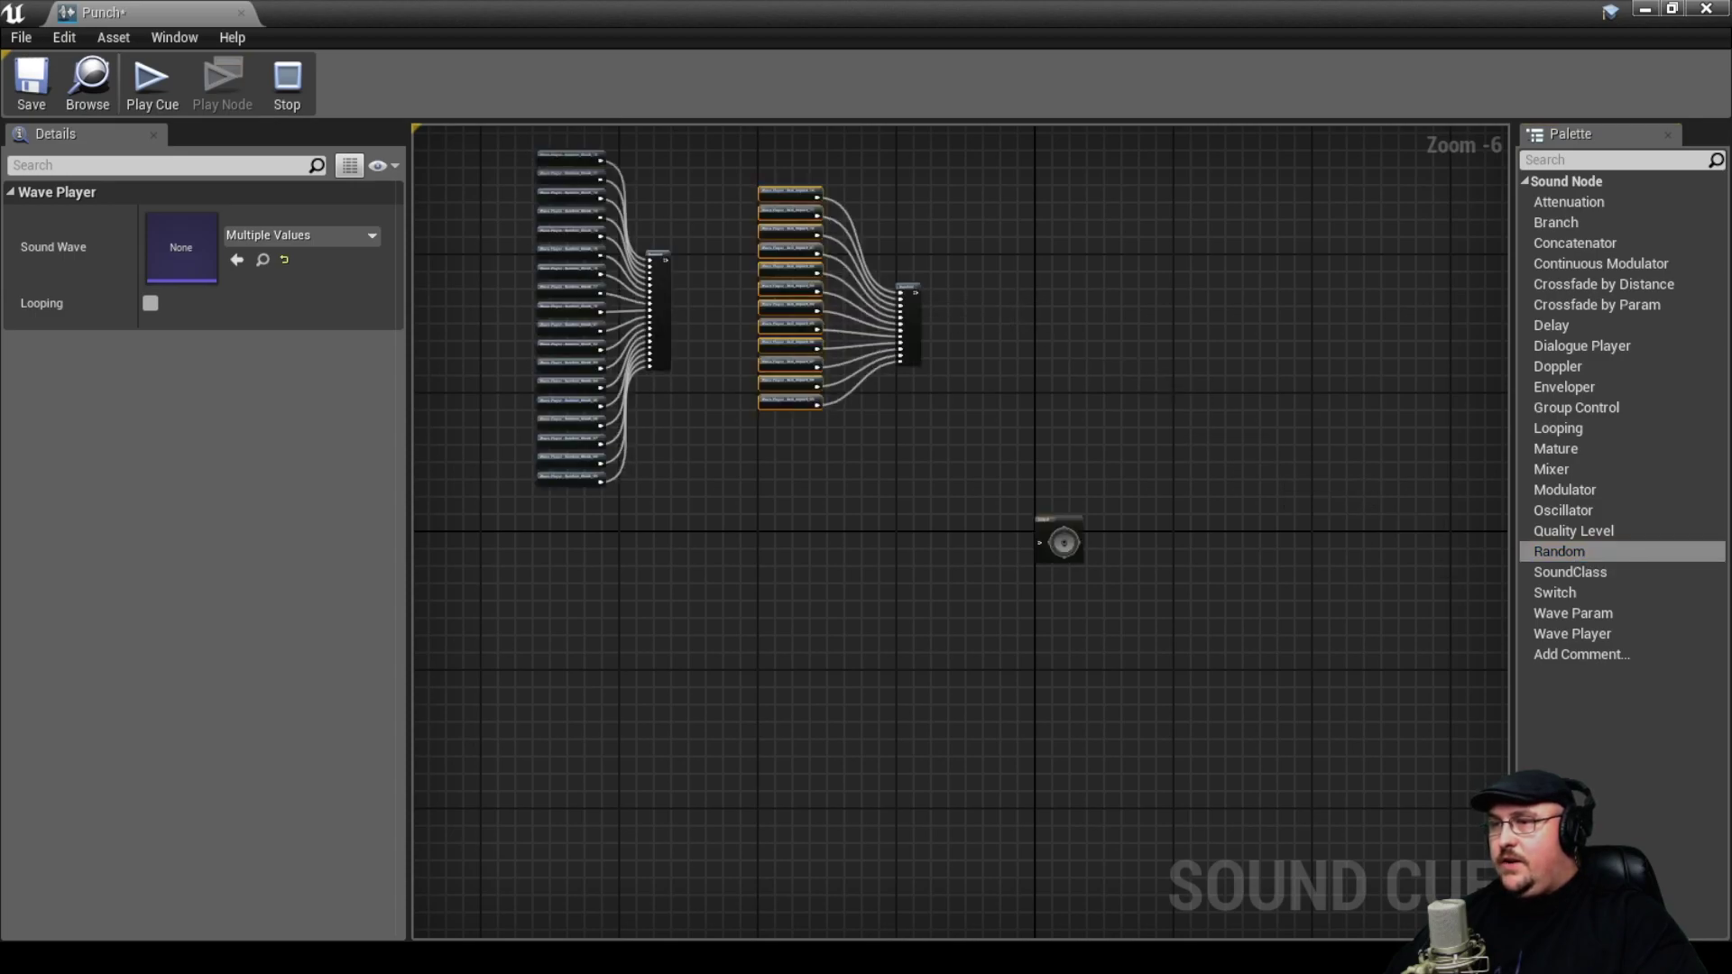
drag(911, 334, 876, 302)
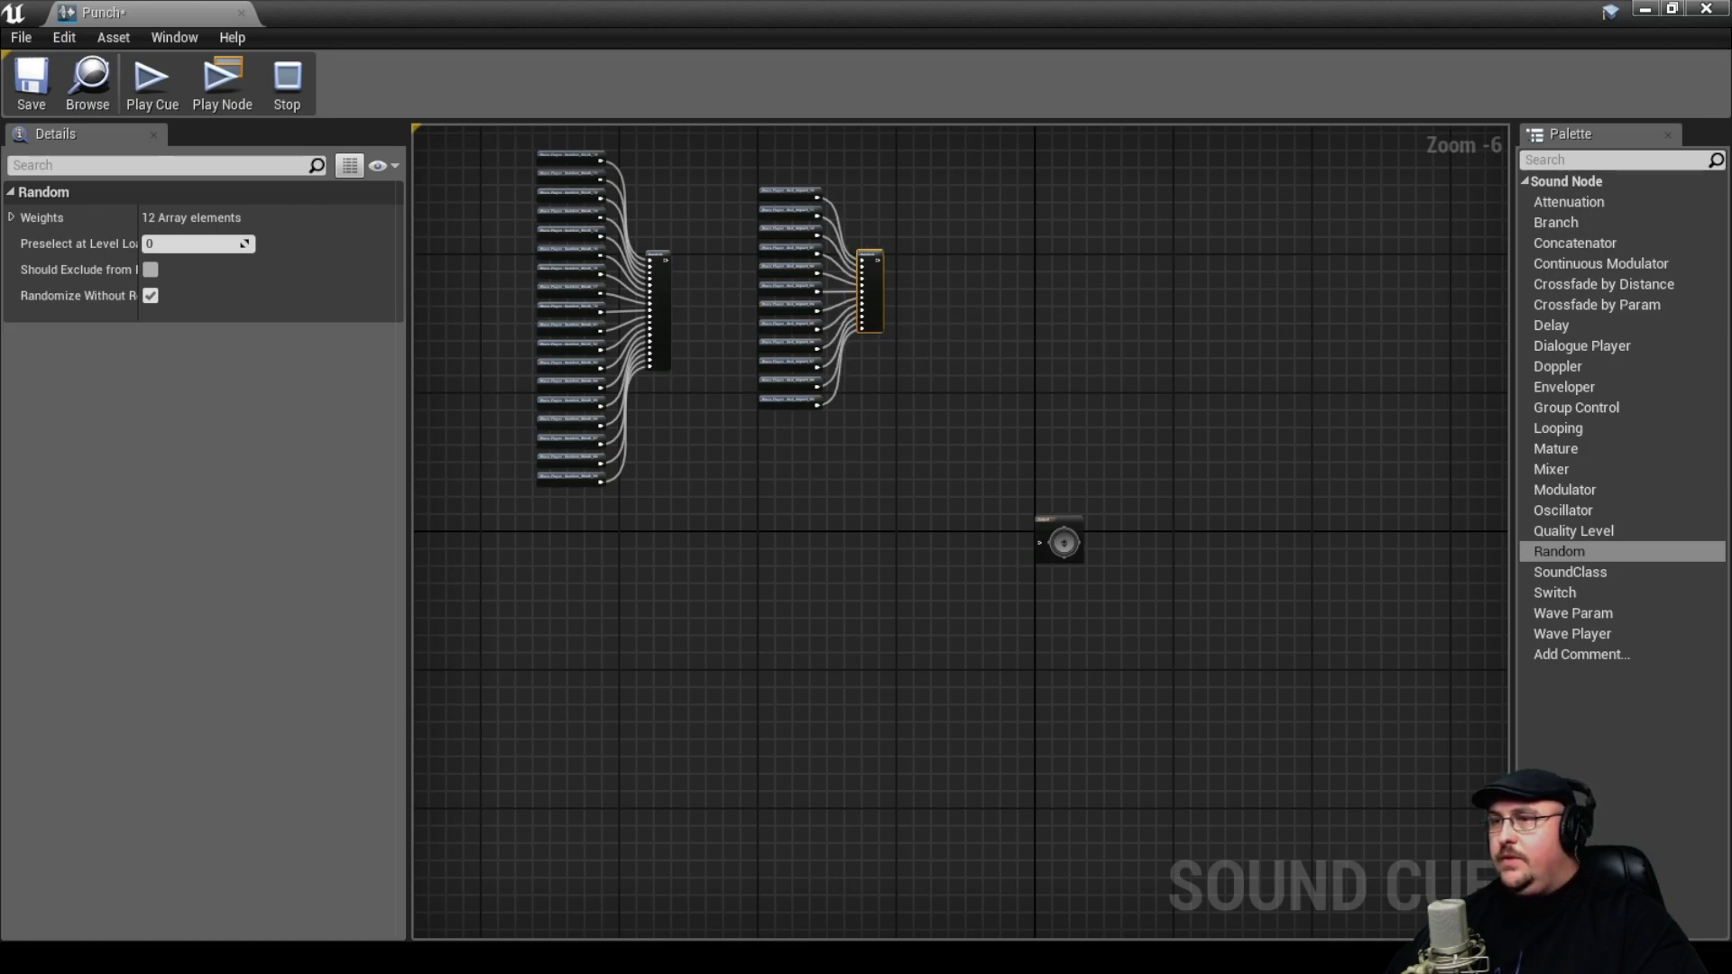
drag(727, 166, 913, 458)
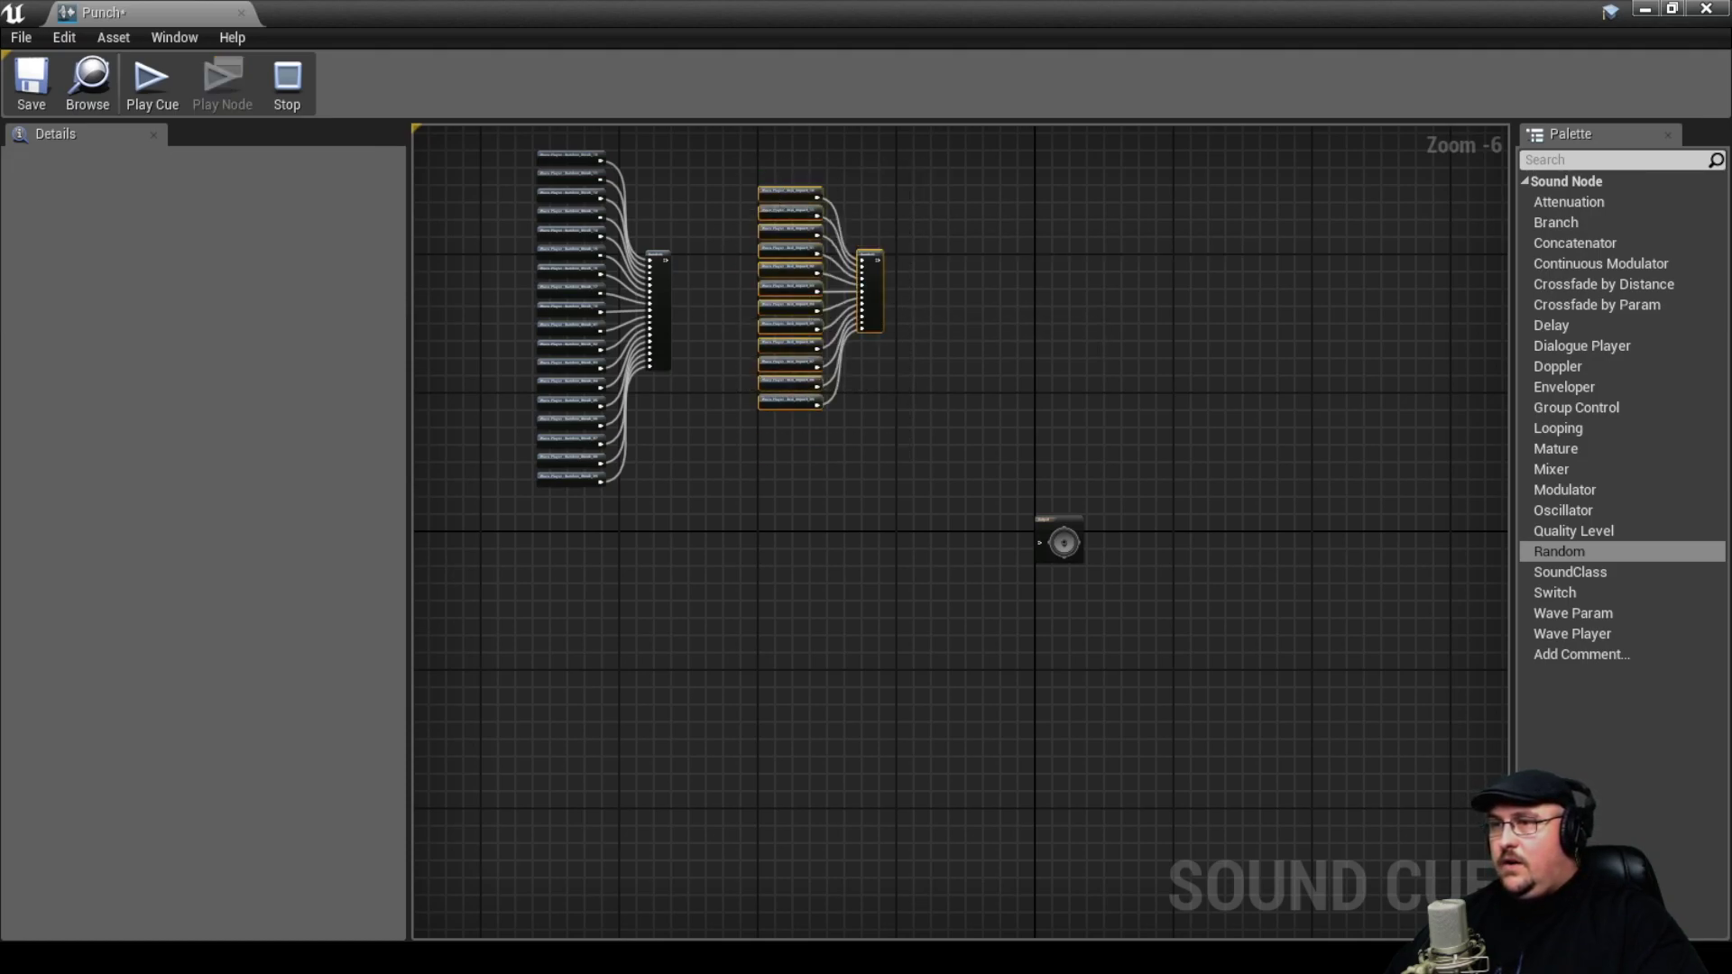
drag(790, 232, 569, 541)
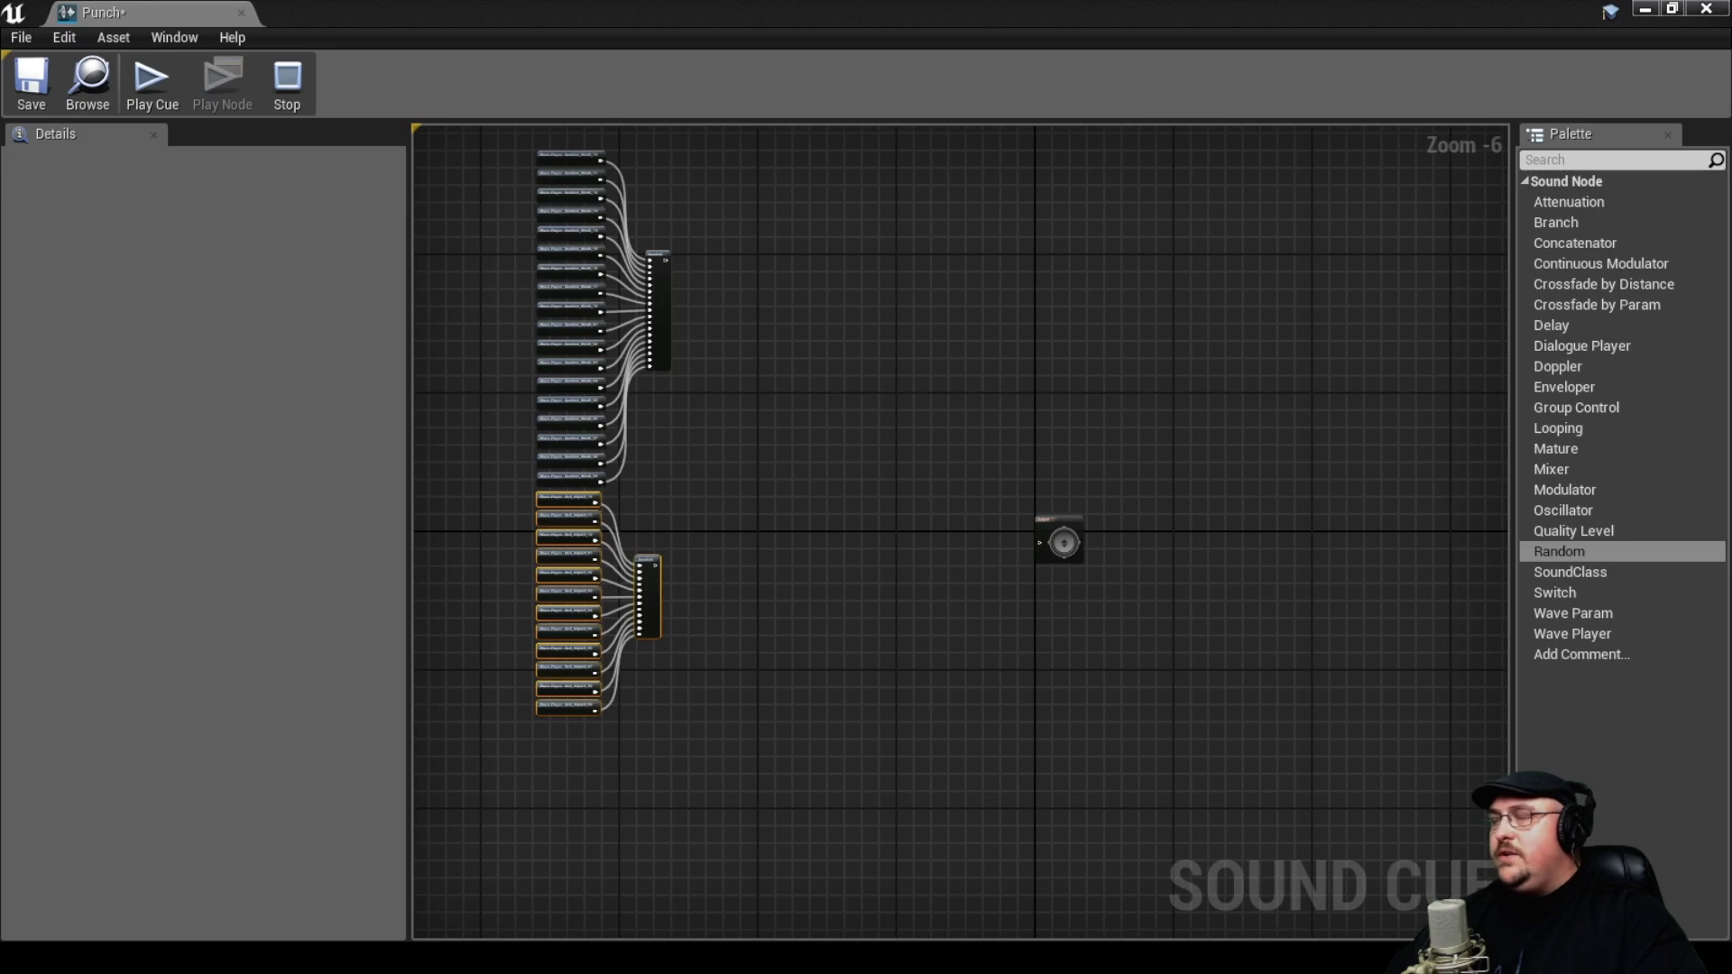
- Add the 29 Pillow_Impact sounds connected to their own Random node and place the group directly below the Bed_Impact group
drag(1730, 478, 810, 299)
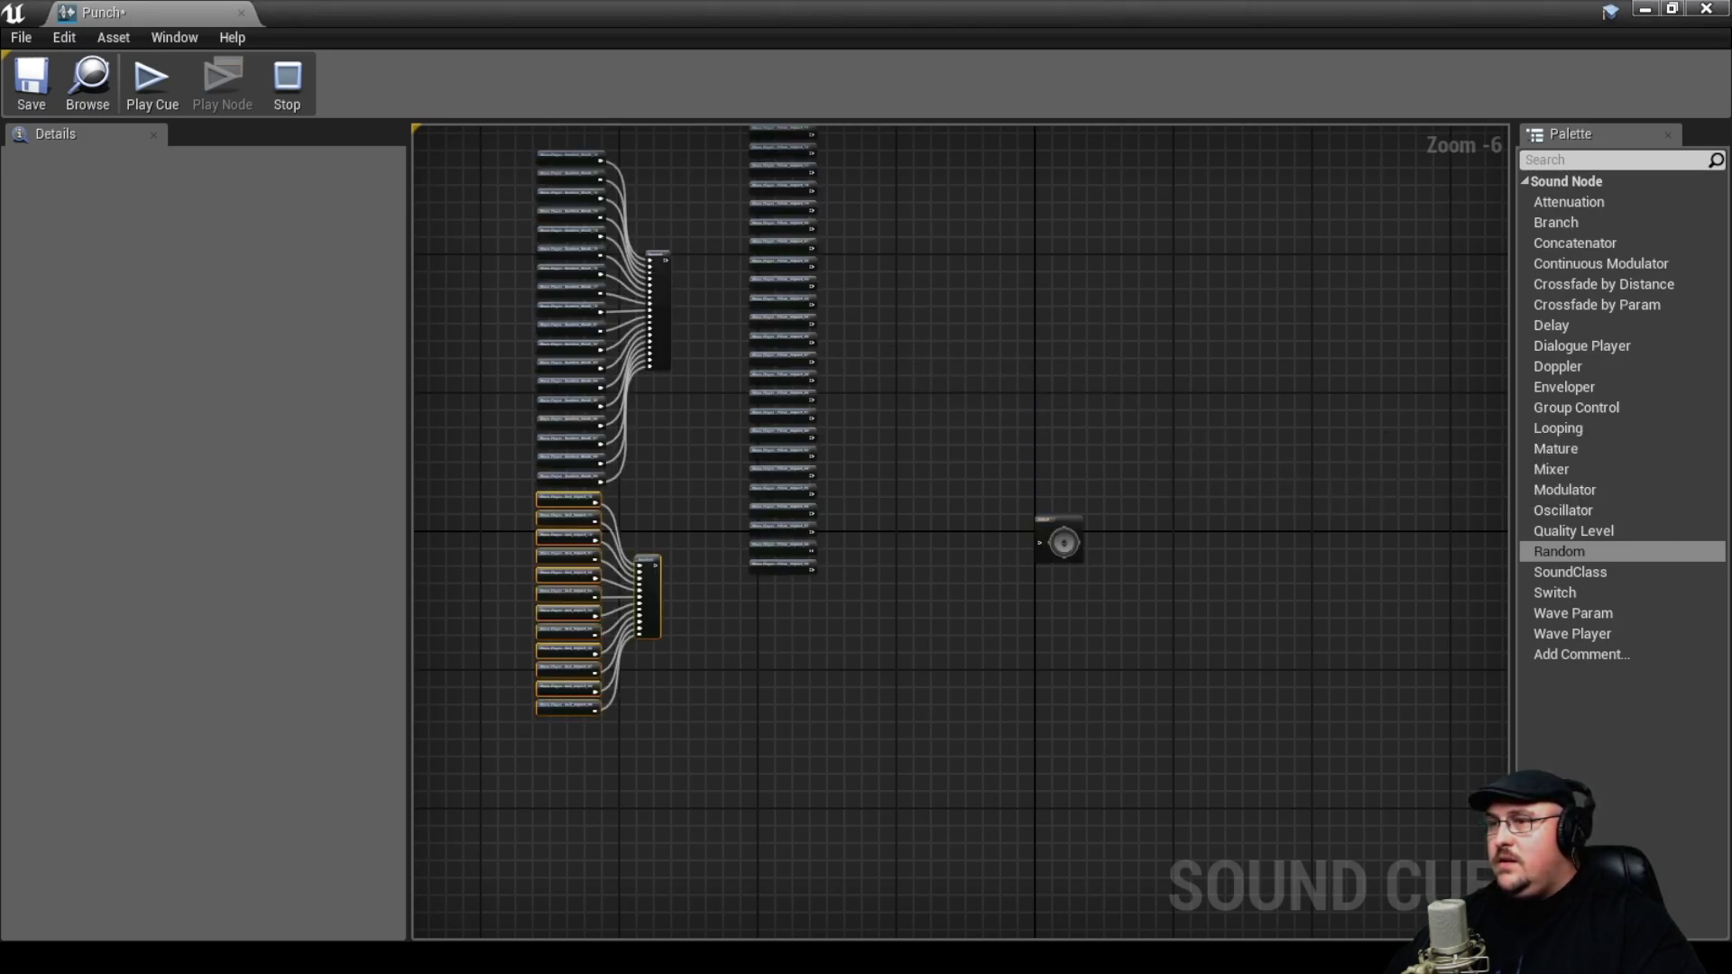
right_drag(997, 352, 1022, 596)
drag(801, 232, 820, 842)
click(1568, 552)
drag(1570, 552, 886, 522)
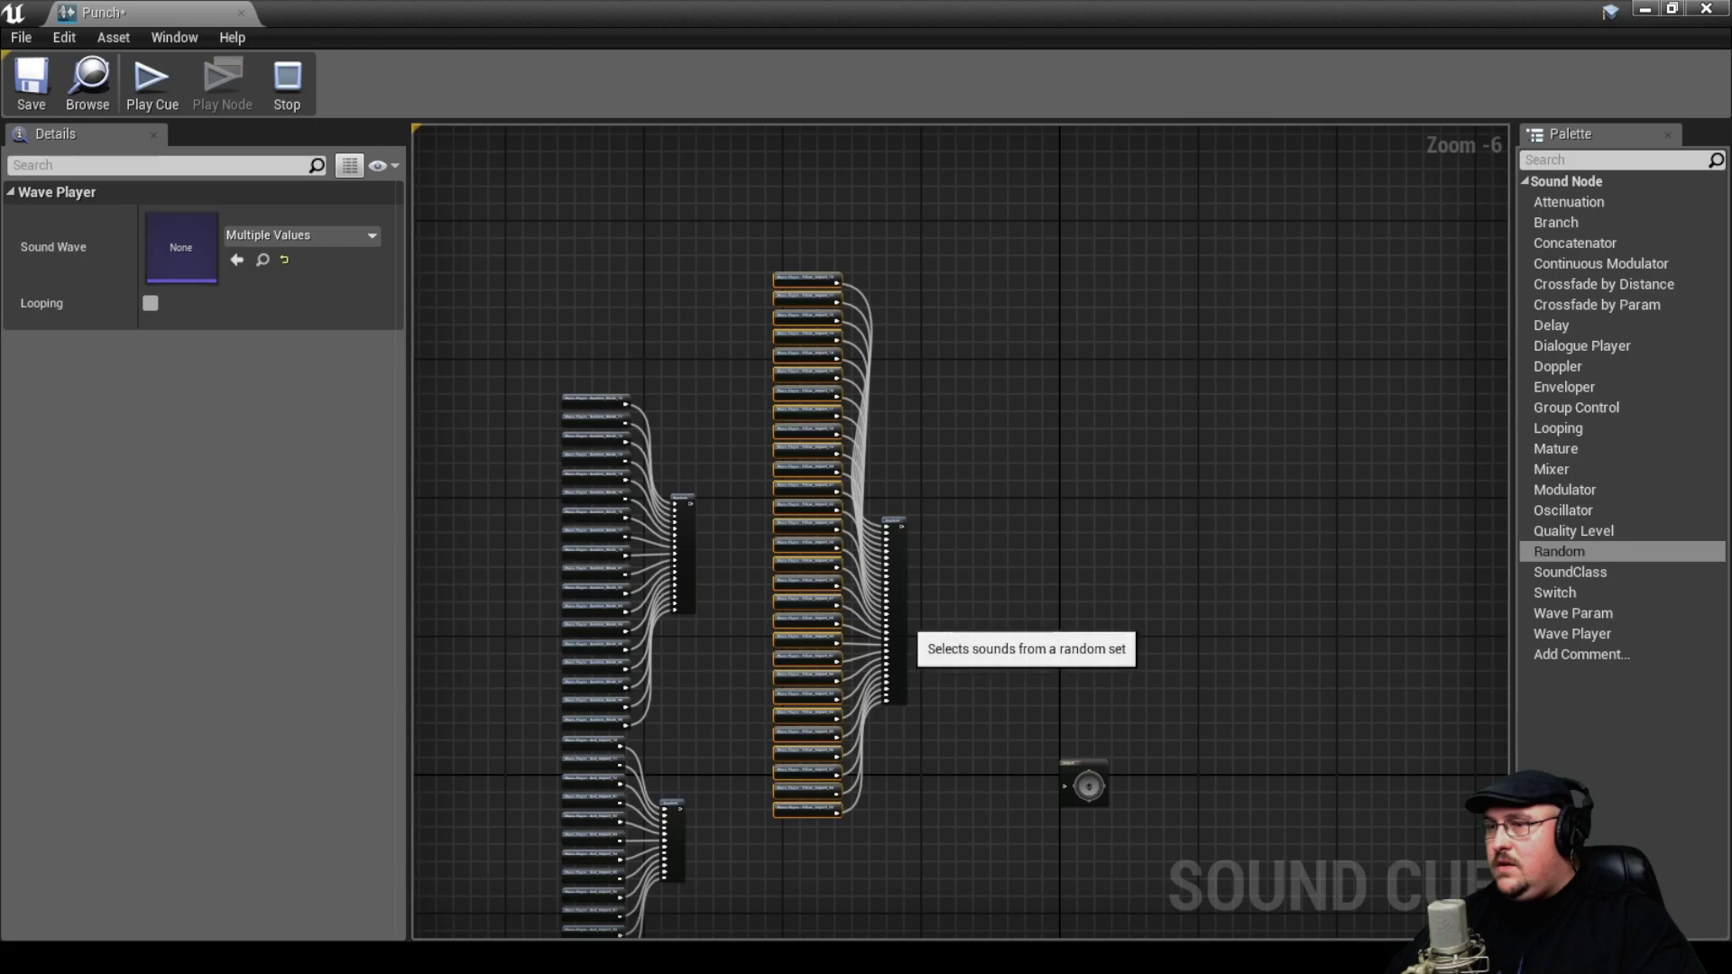
drag(901, 617, 910, 541)
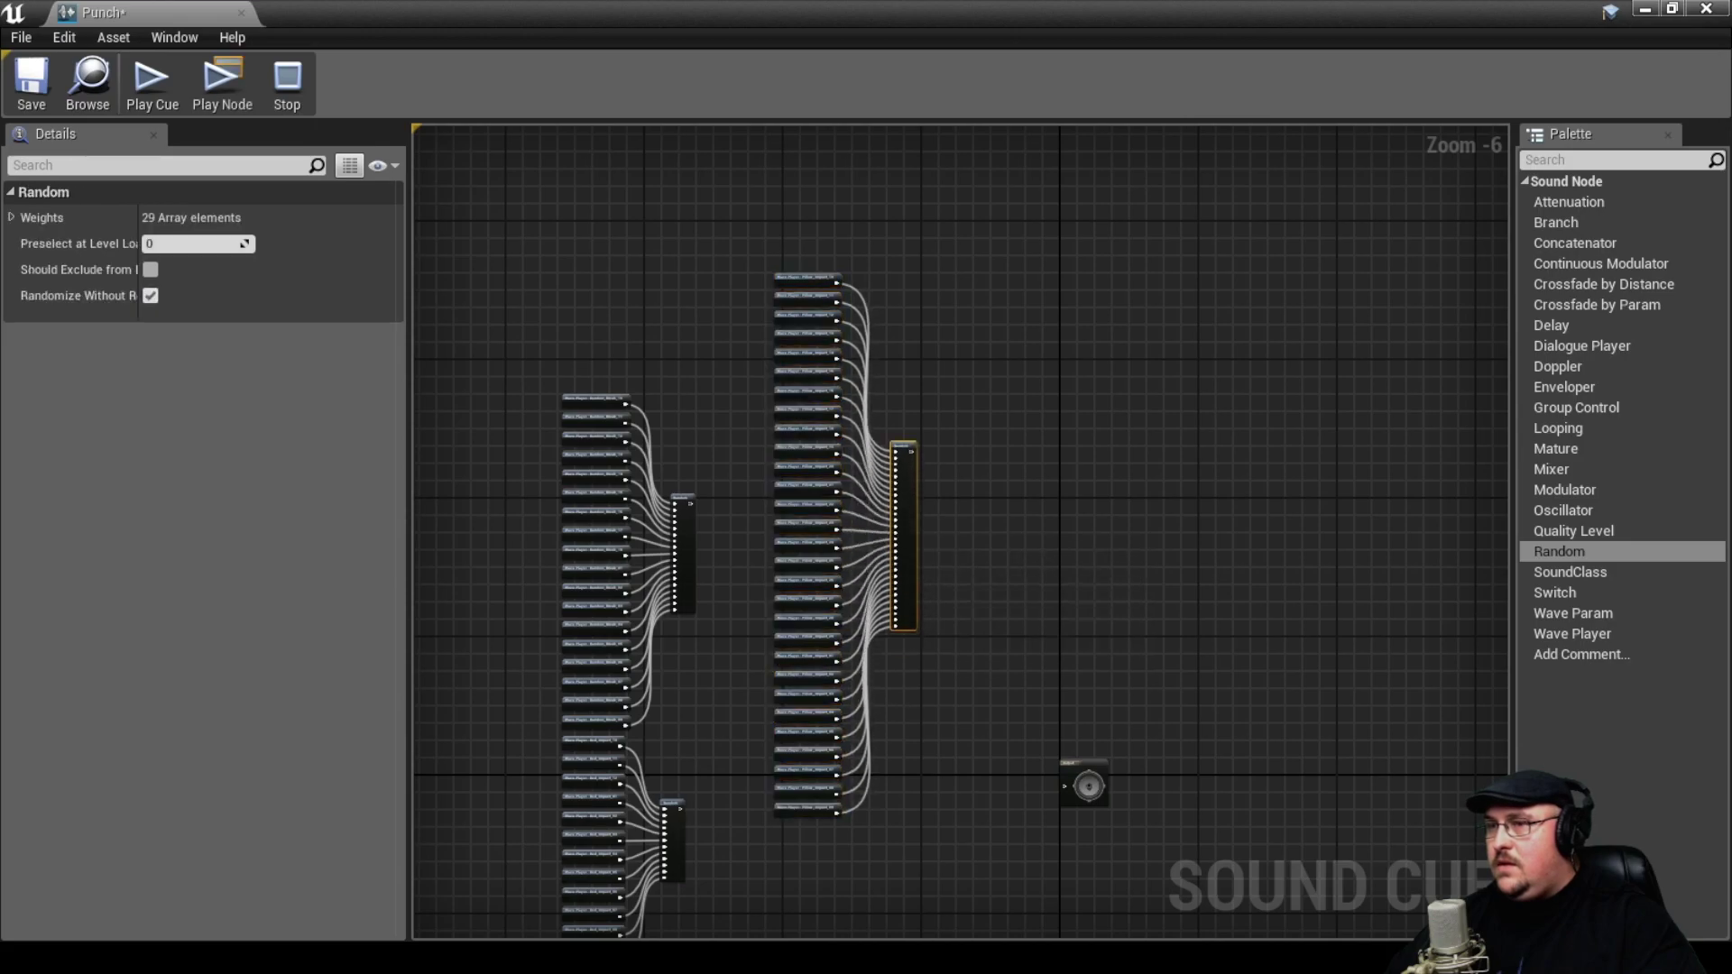
drag(757, 239, 918, 886)
drag(904, 566, 687, 734)
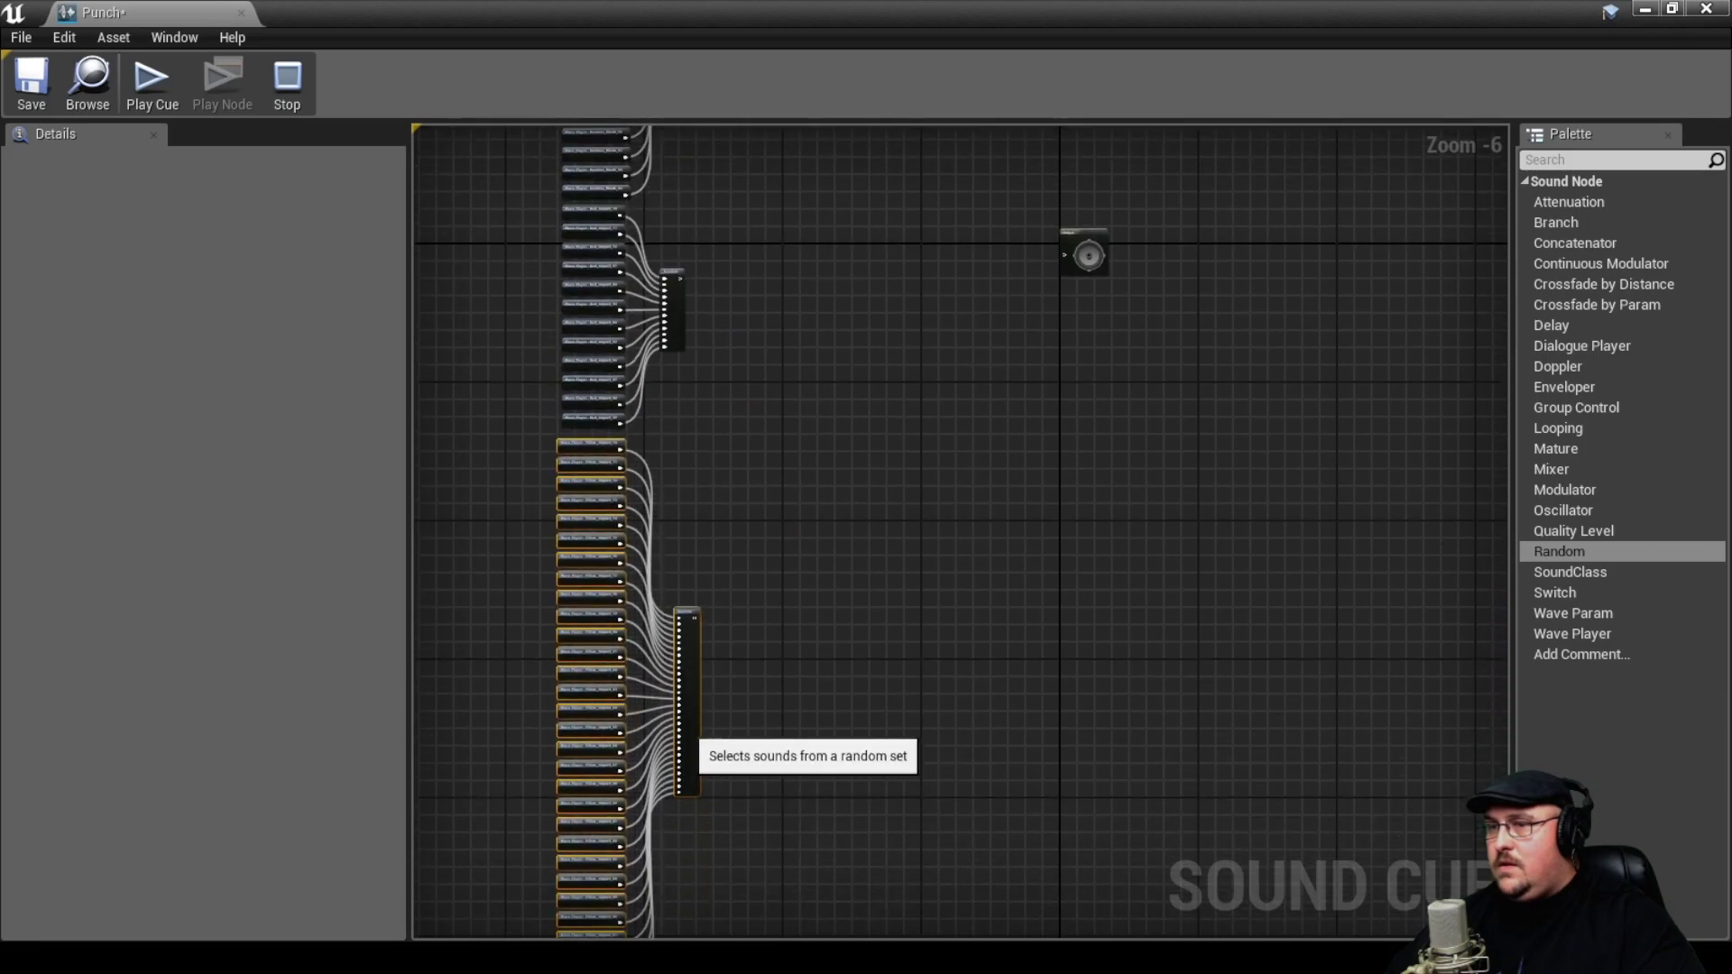
- Add the 36 Shampoo_Foley sounds to the graph beside the Pillow_Impact group and feed them into a new Random node
click(812, 739)
right_drag(812, 740, 821, 142)
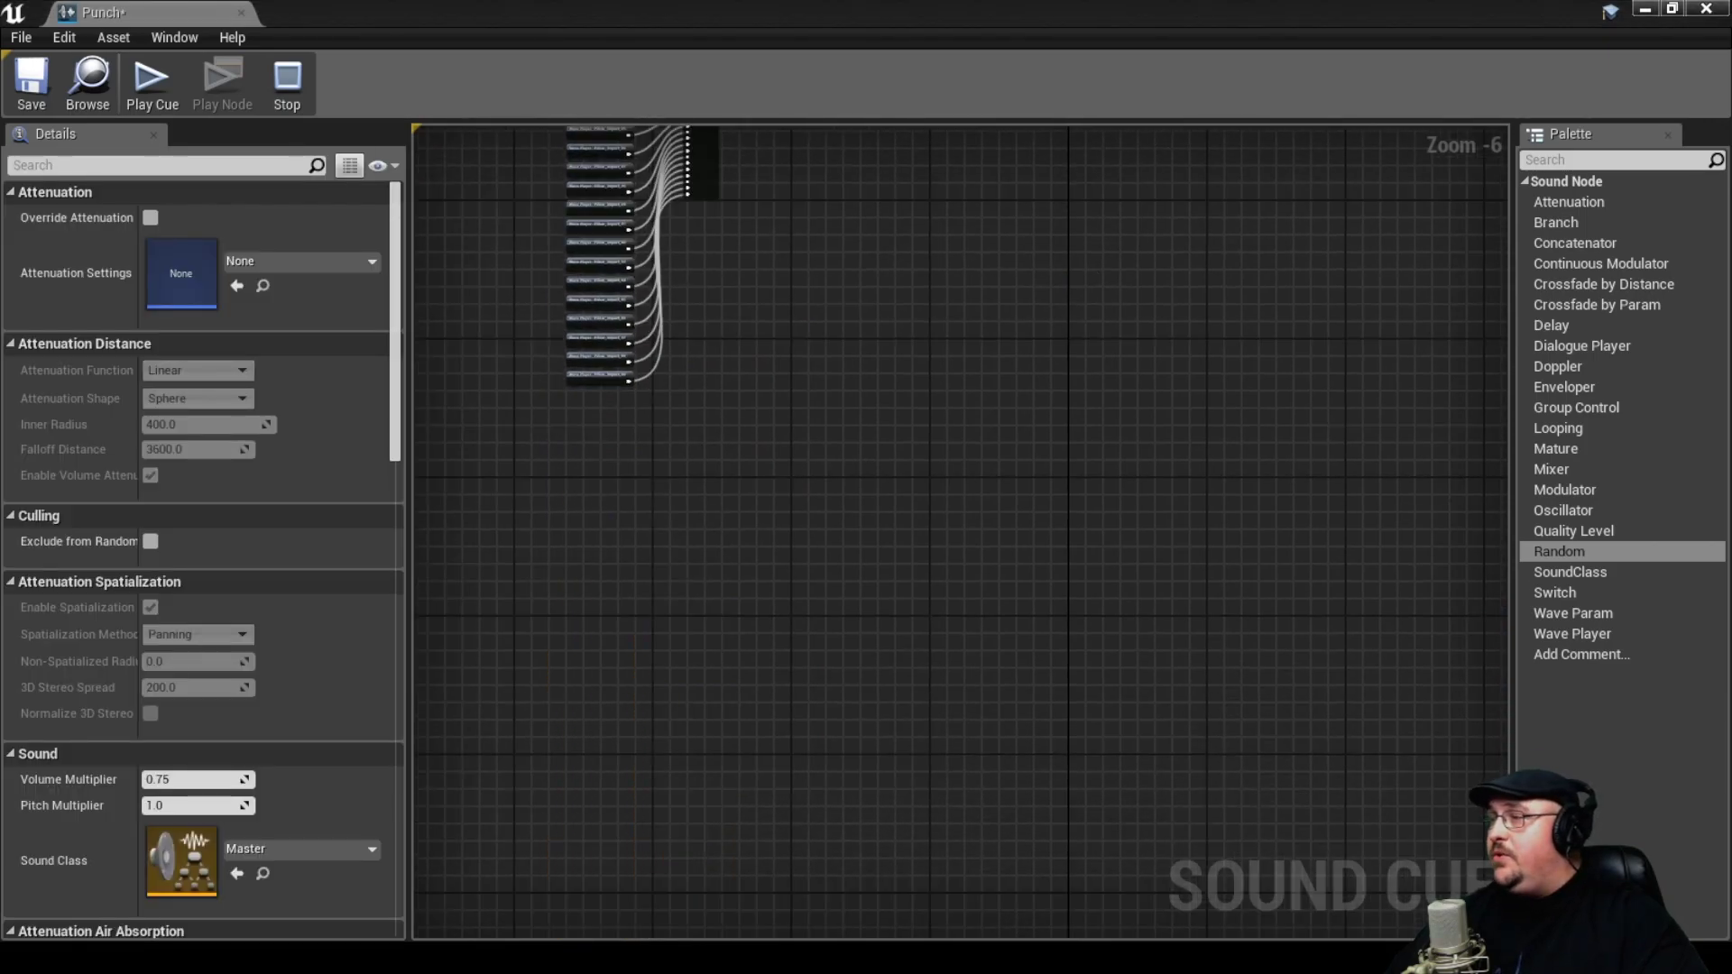
drag(1174, 506, 884, 426)
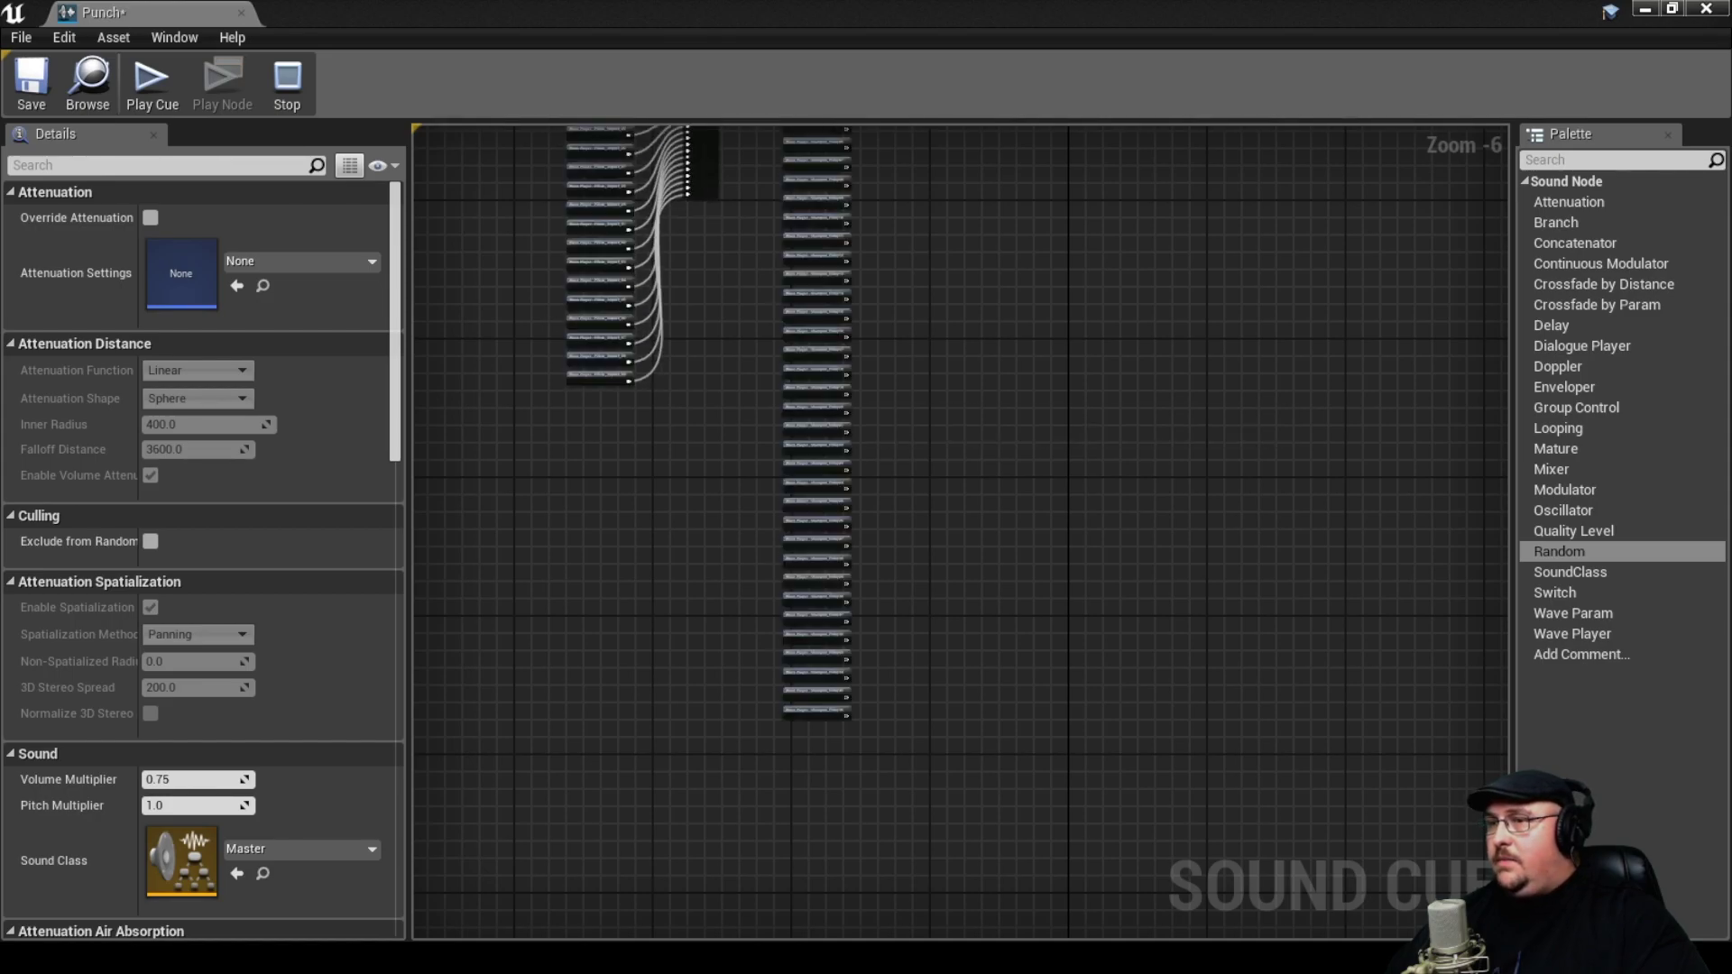
right_drag(983, 367, 996, 534)
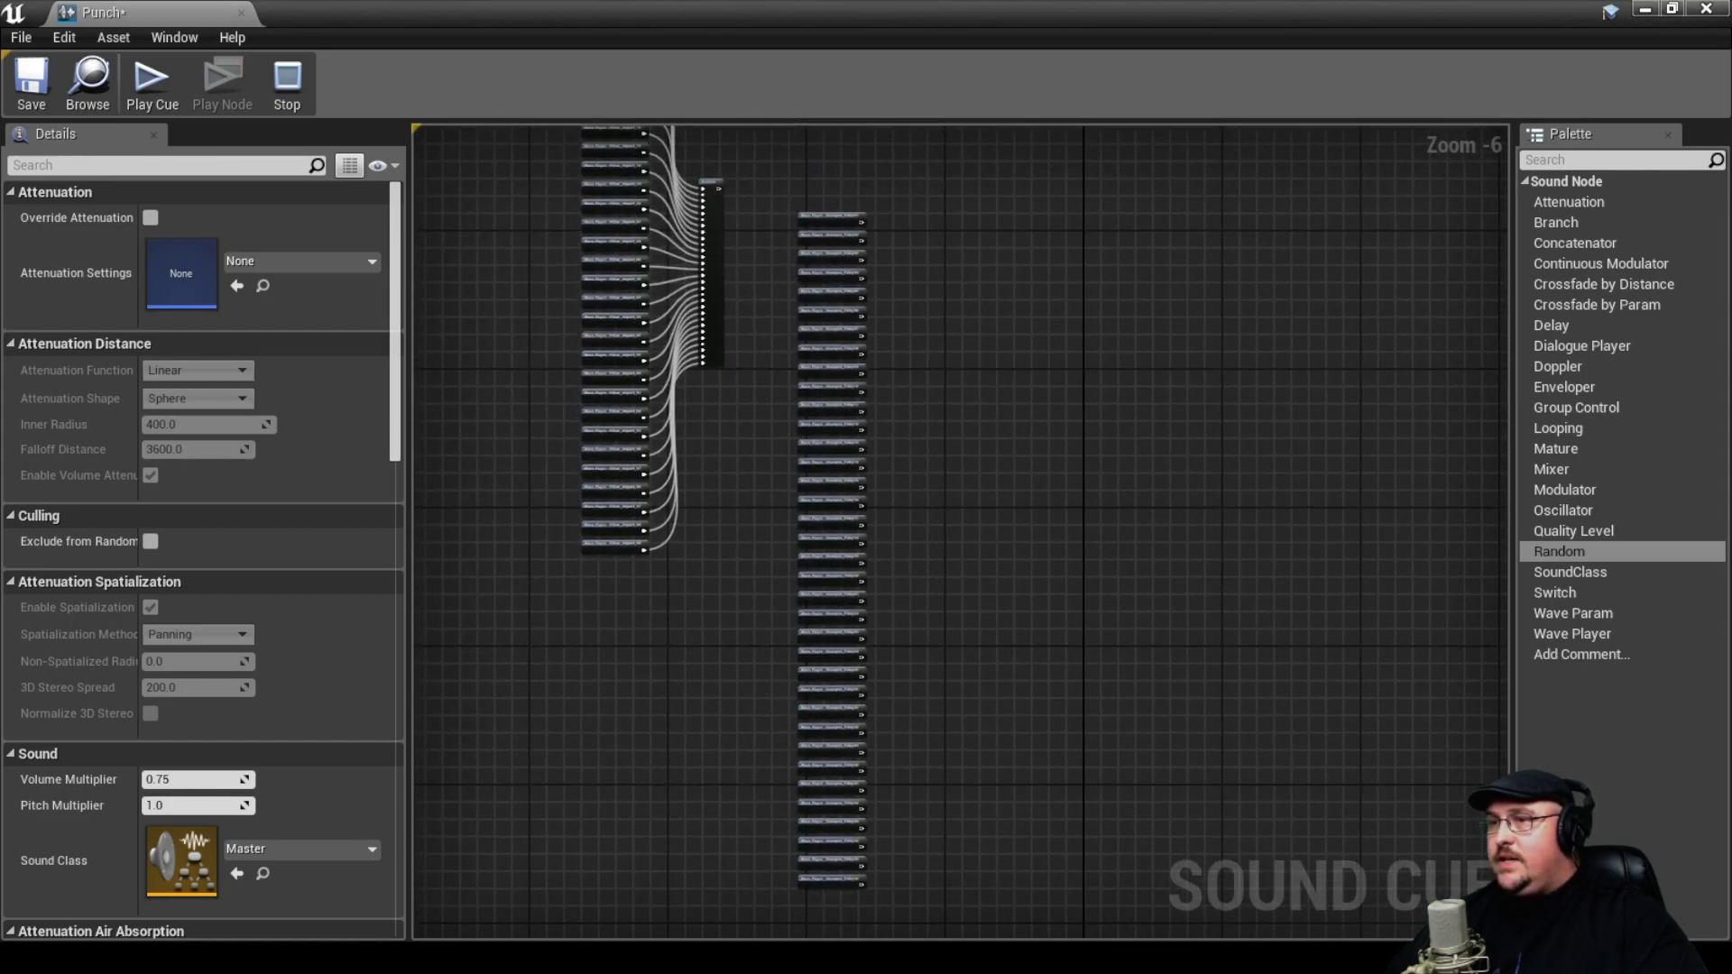
drag(792, 181, 873, 828)
drag(858, 896, 859, 896)
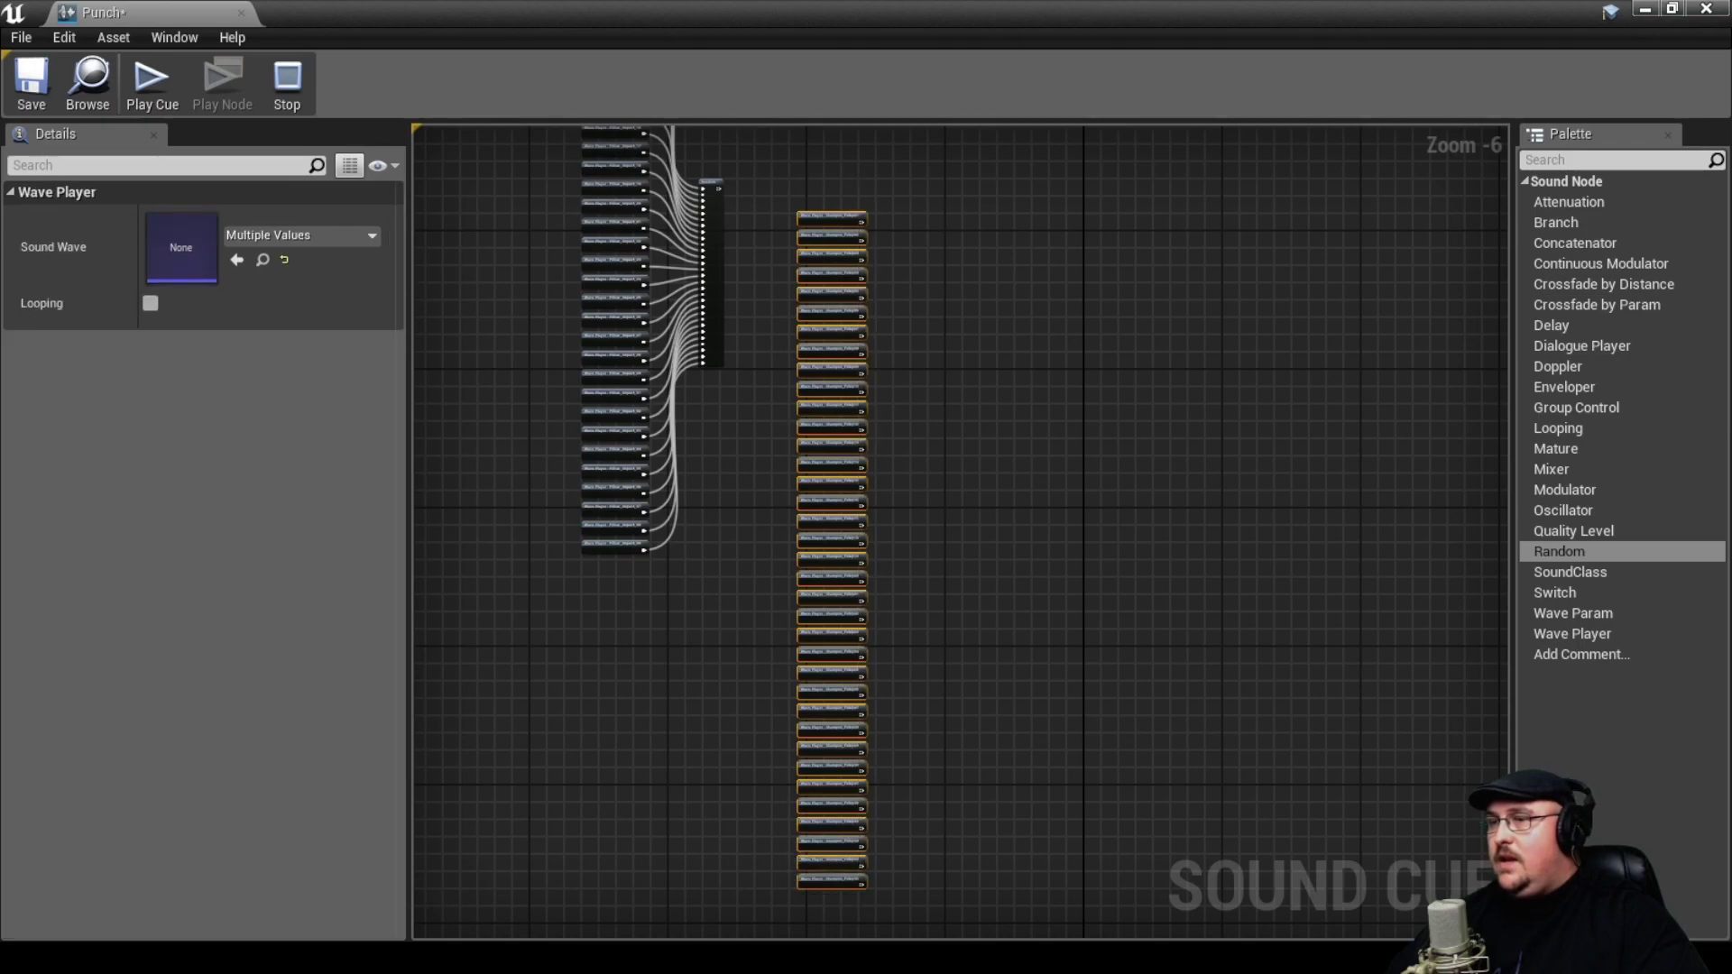
drag(1558, 551, 969, 413)
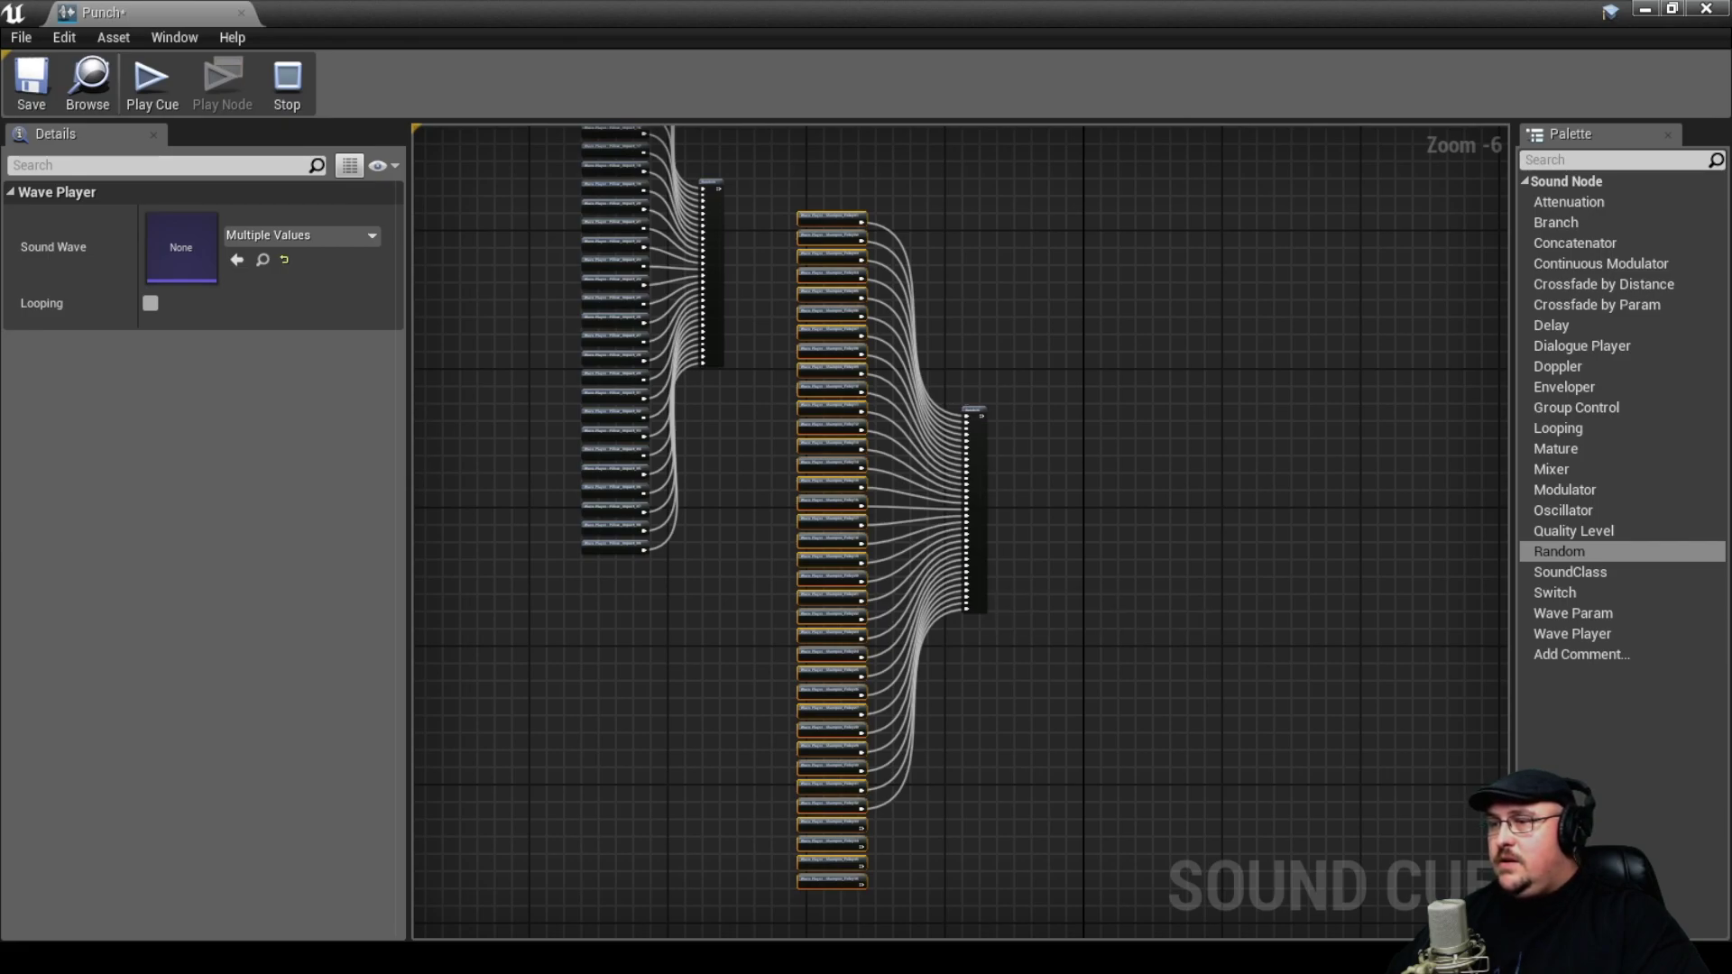
- Connect Shampoo_Foley33 to Shampoo_Foley36 to a second Random node and place it just below the larger Shampoo_Foley Random node
right_drag(1008, 742, 1034, 524)
click(982, 688)
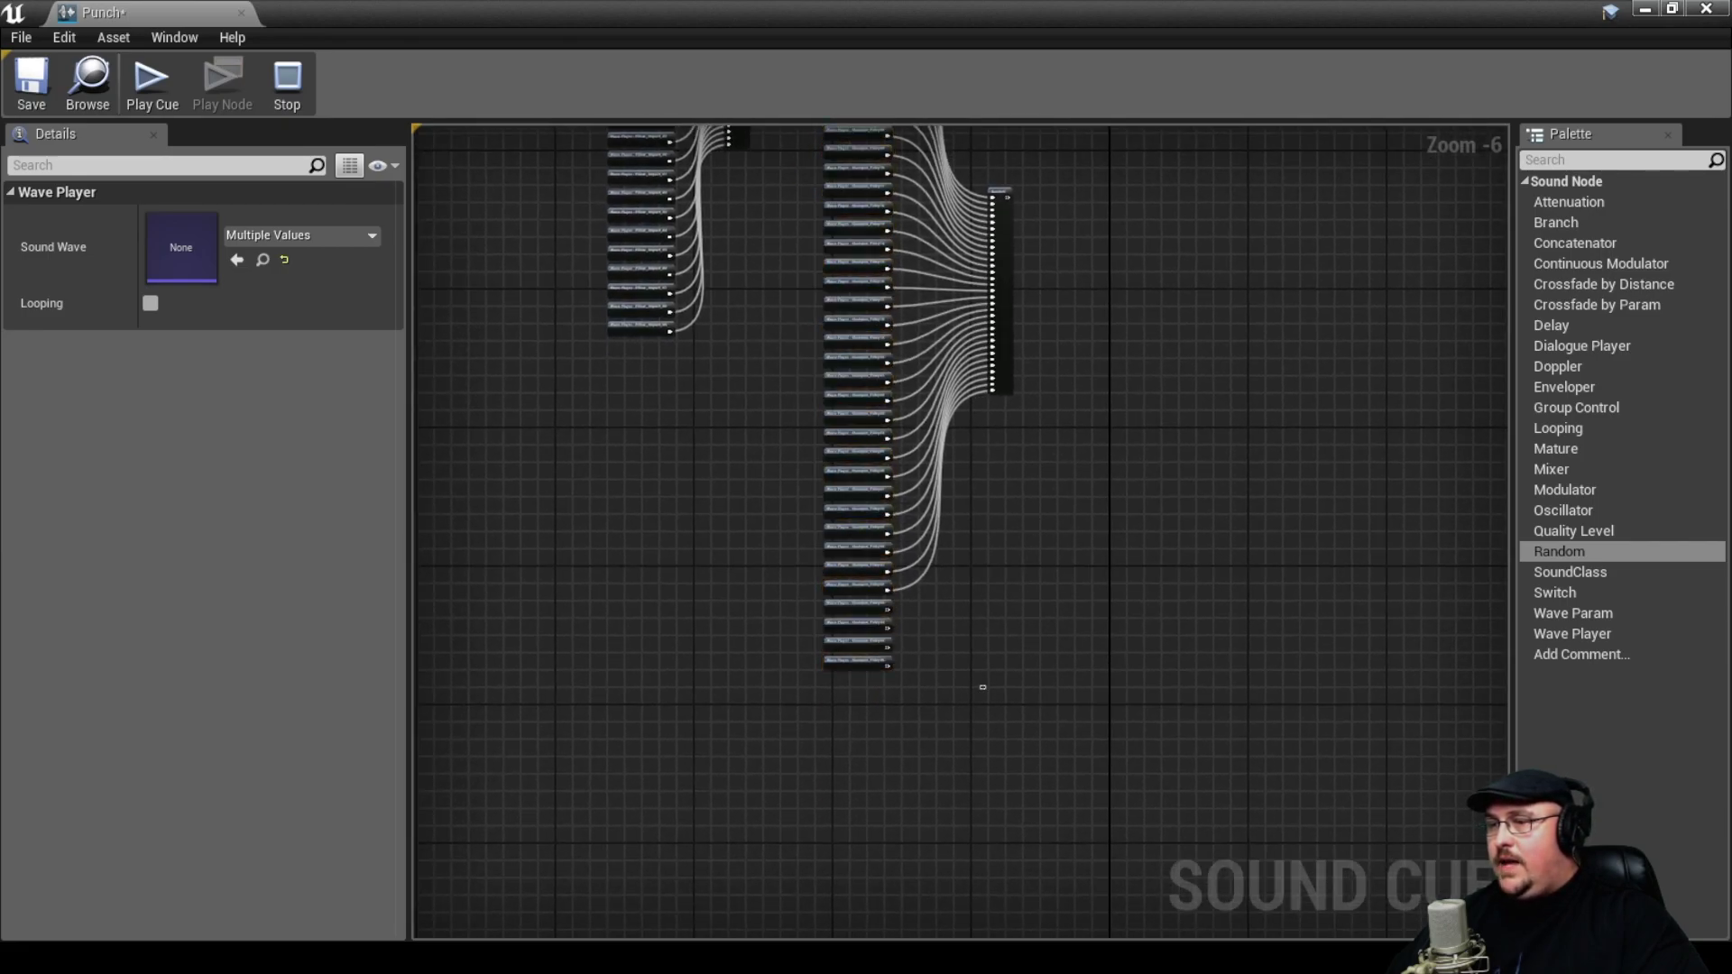
scroll(929, 604, up, 4)
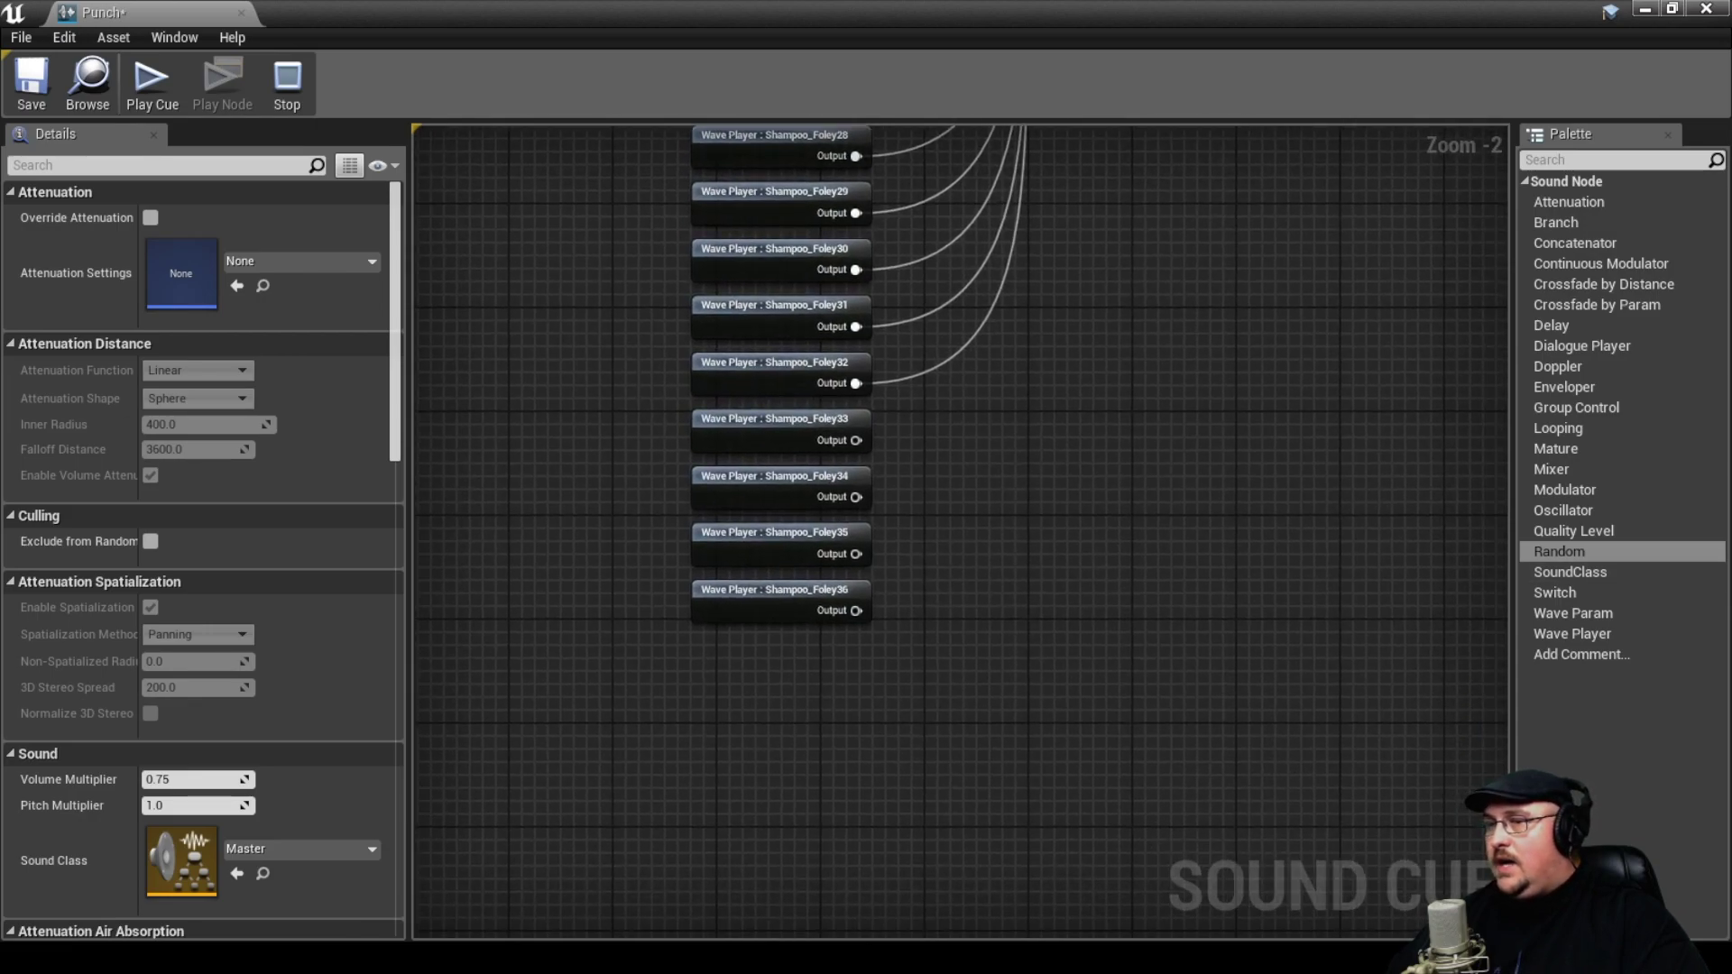
drag(809, 691, 727, 433)
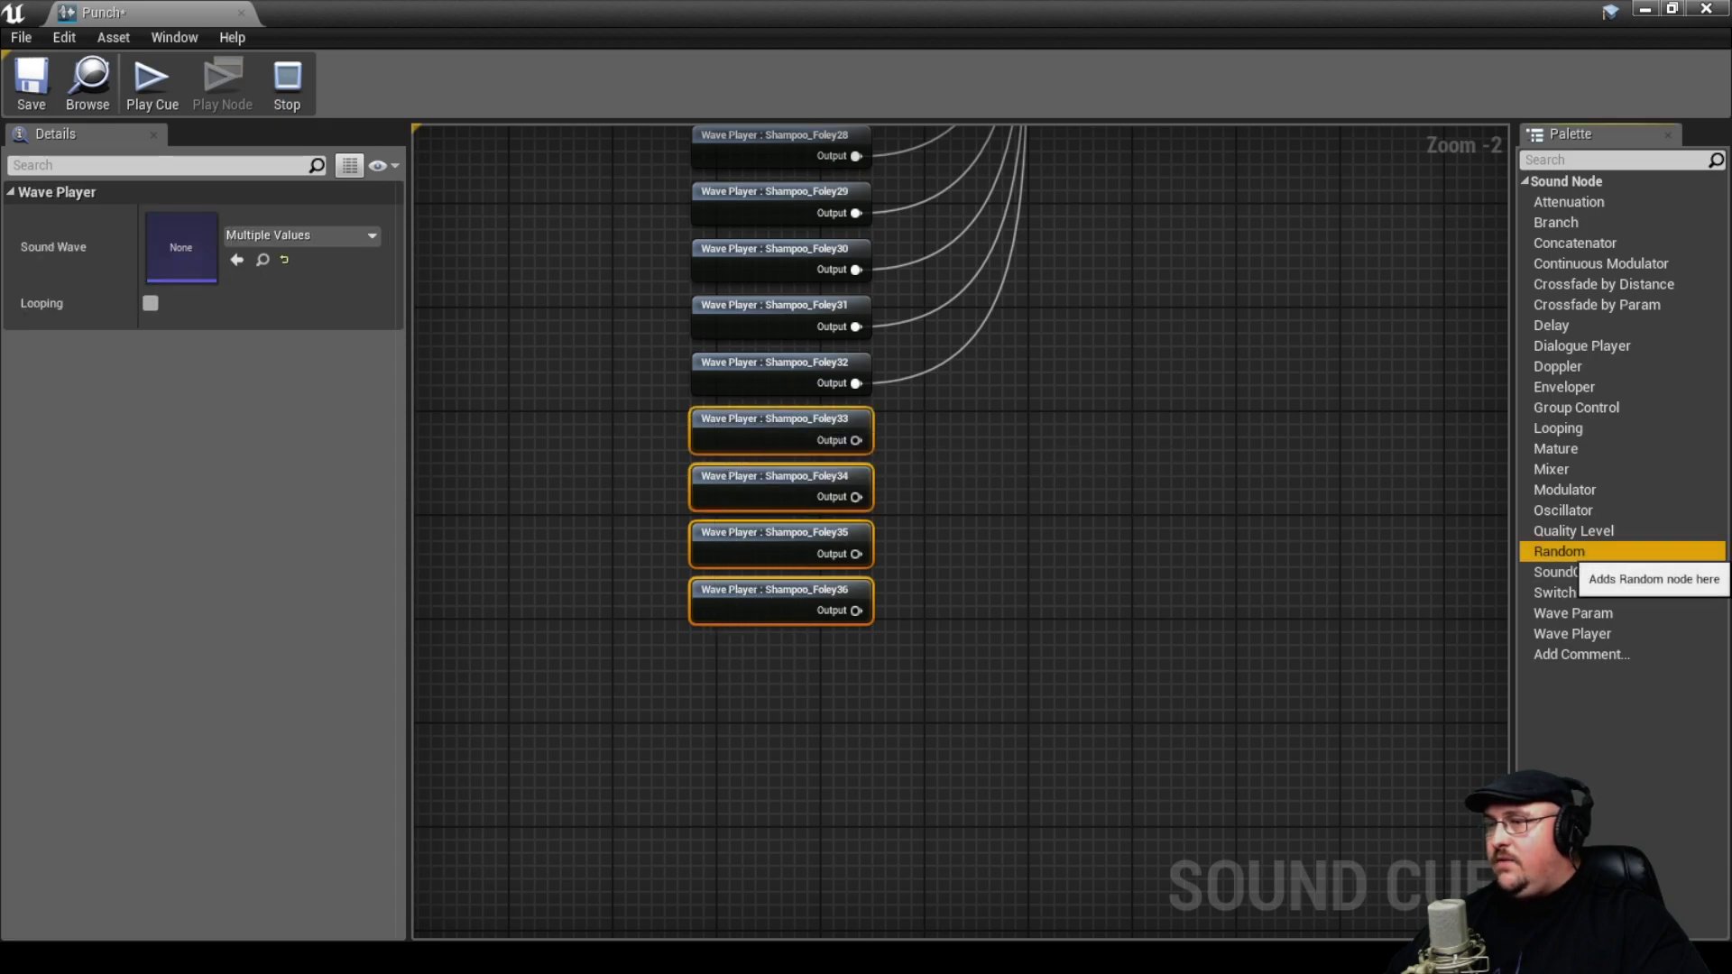
drag(1558, 551, 1088, 405)
scroll(1139, 405, down, 4)
right_drag(1281, 375, 1129, 522)
drag(967, 564, 1014, 365)
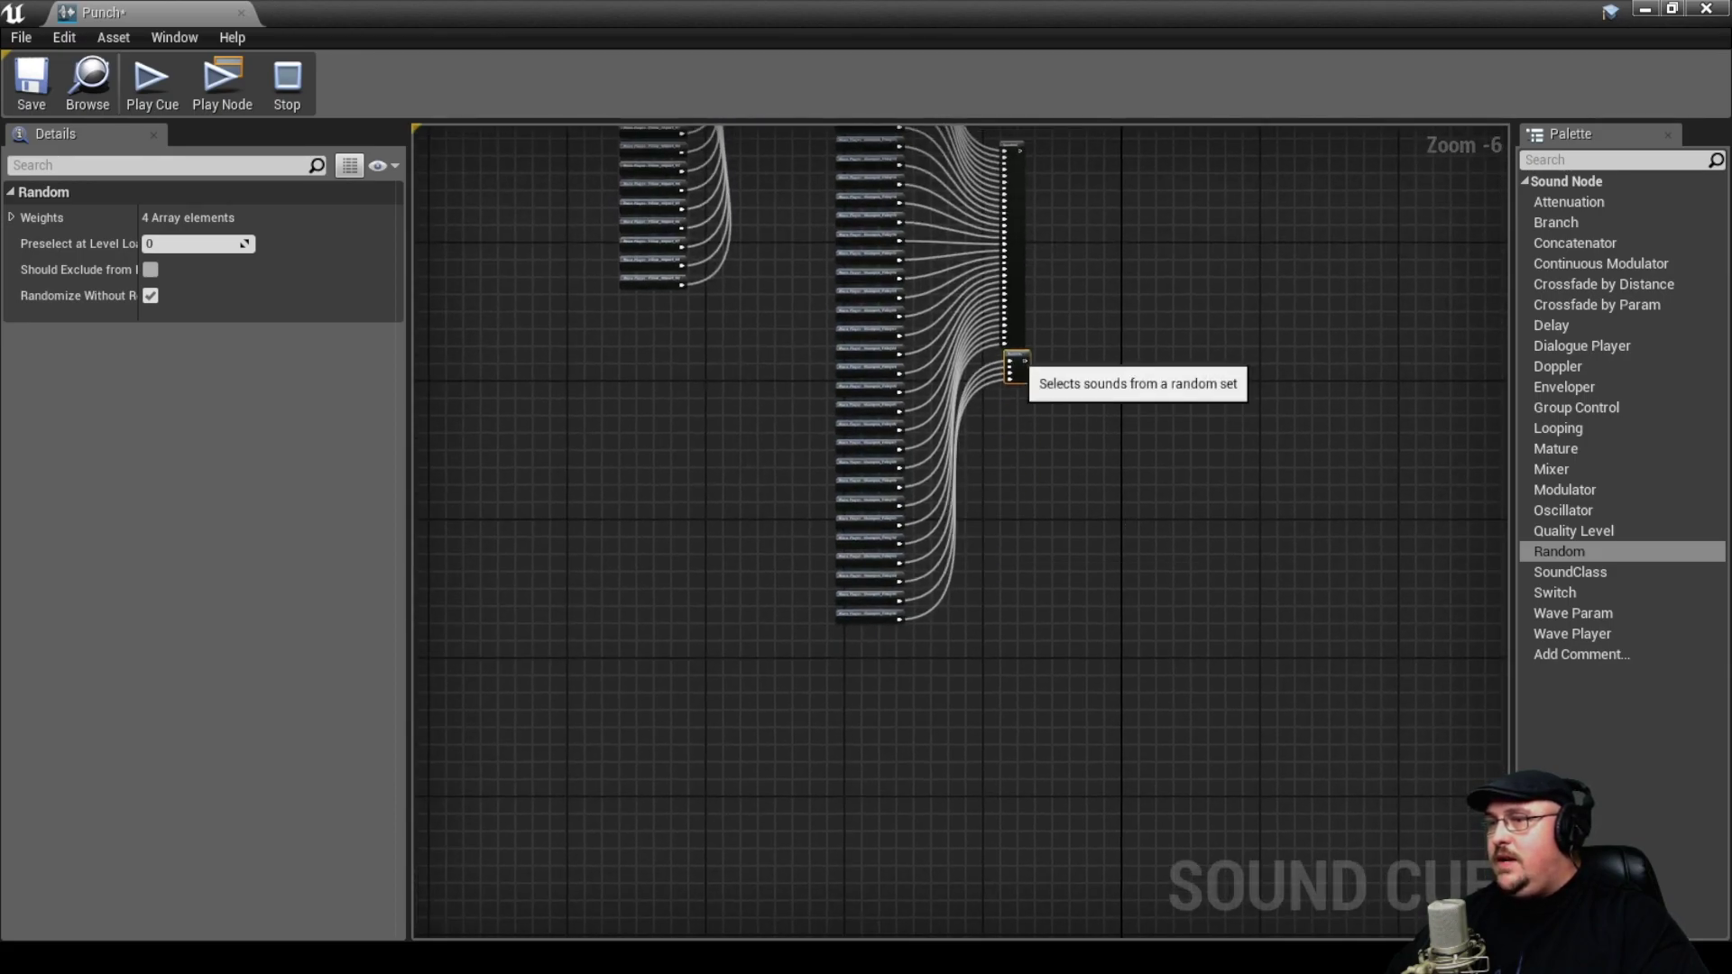
- Combine the two Shampoo_Foley Random nodes in another Random node and place the whole group below the Pillow_Impact group
right_drag(1289, 325, 1232, 587)
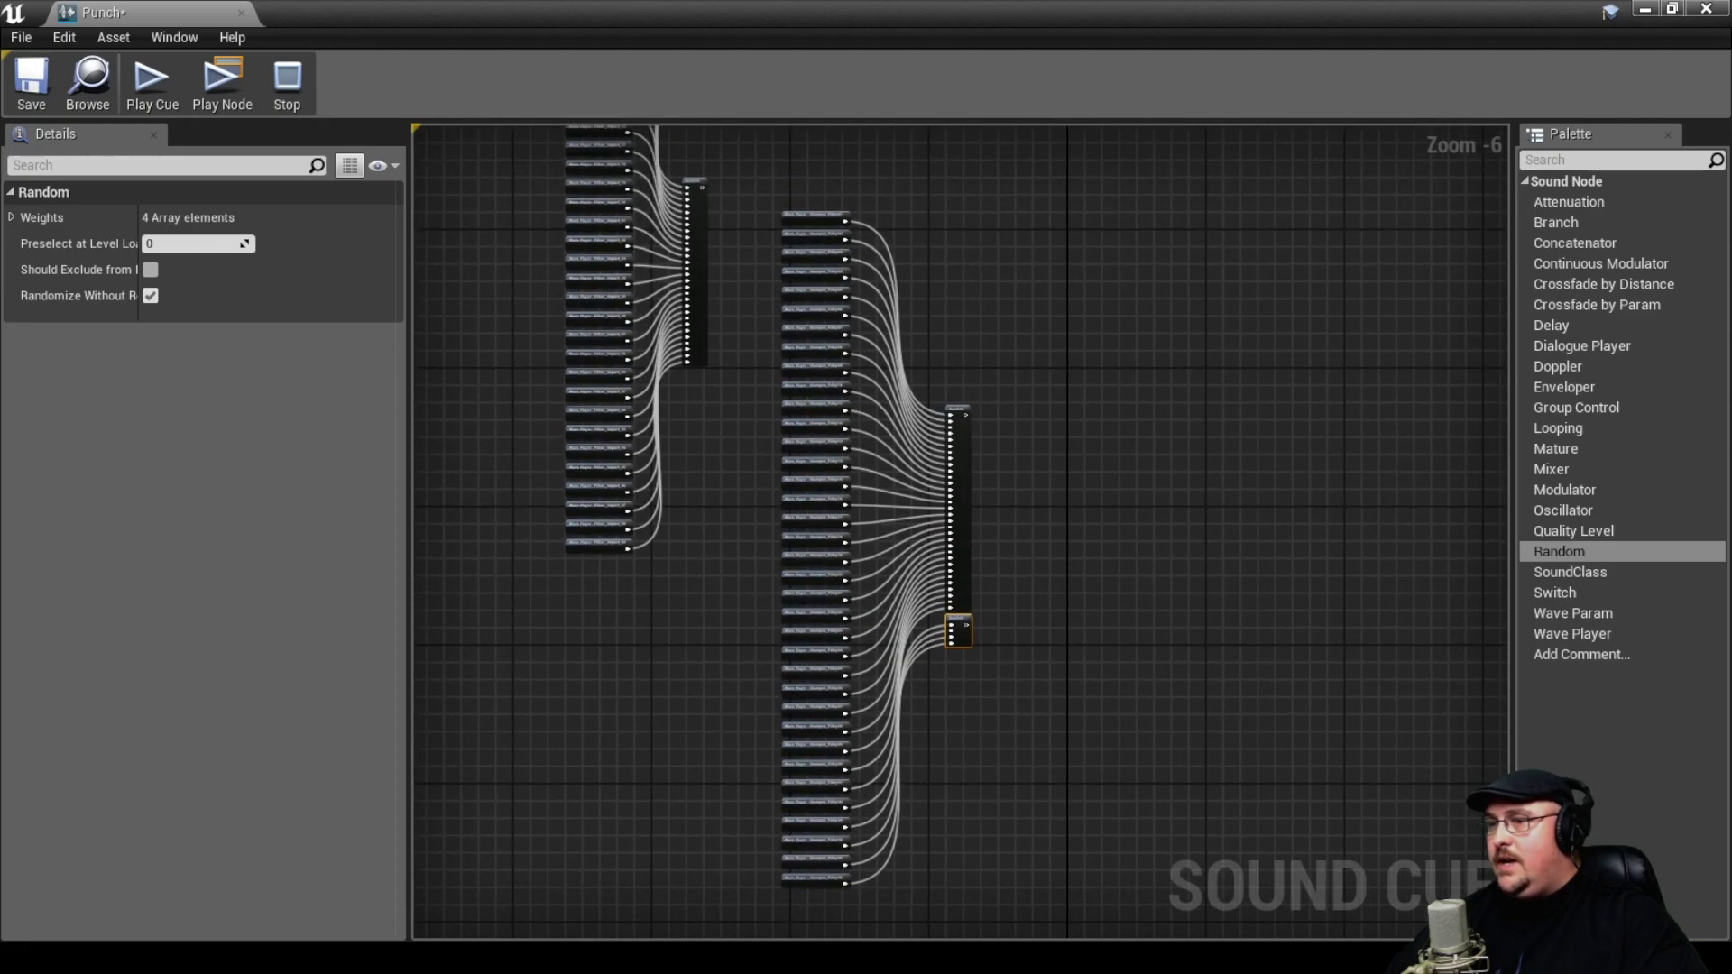
drag(936, 424, 936, 372)
drag(1544, 548, 1022, 517)
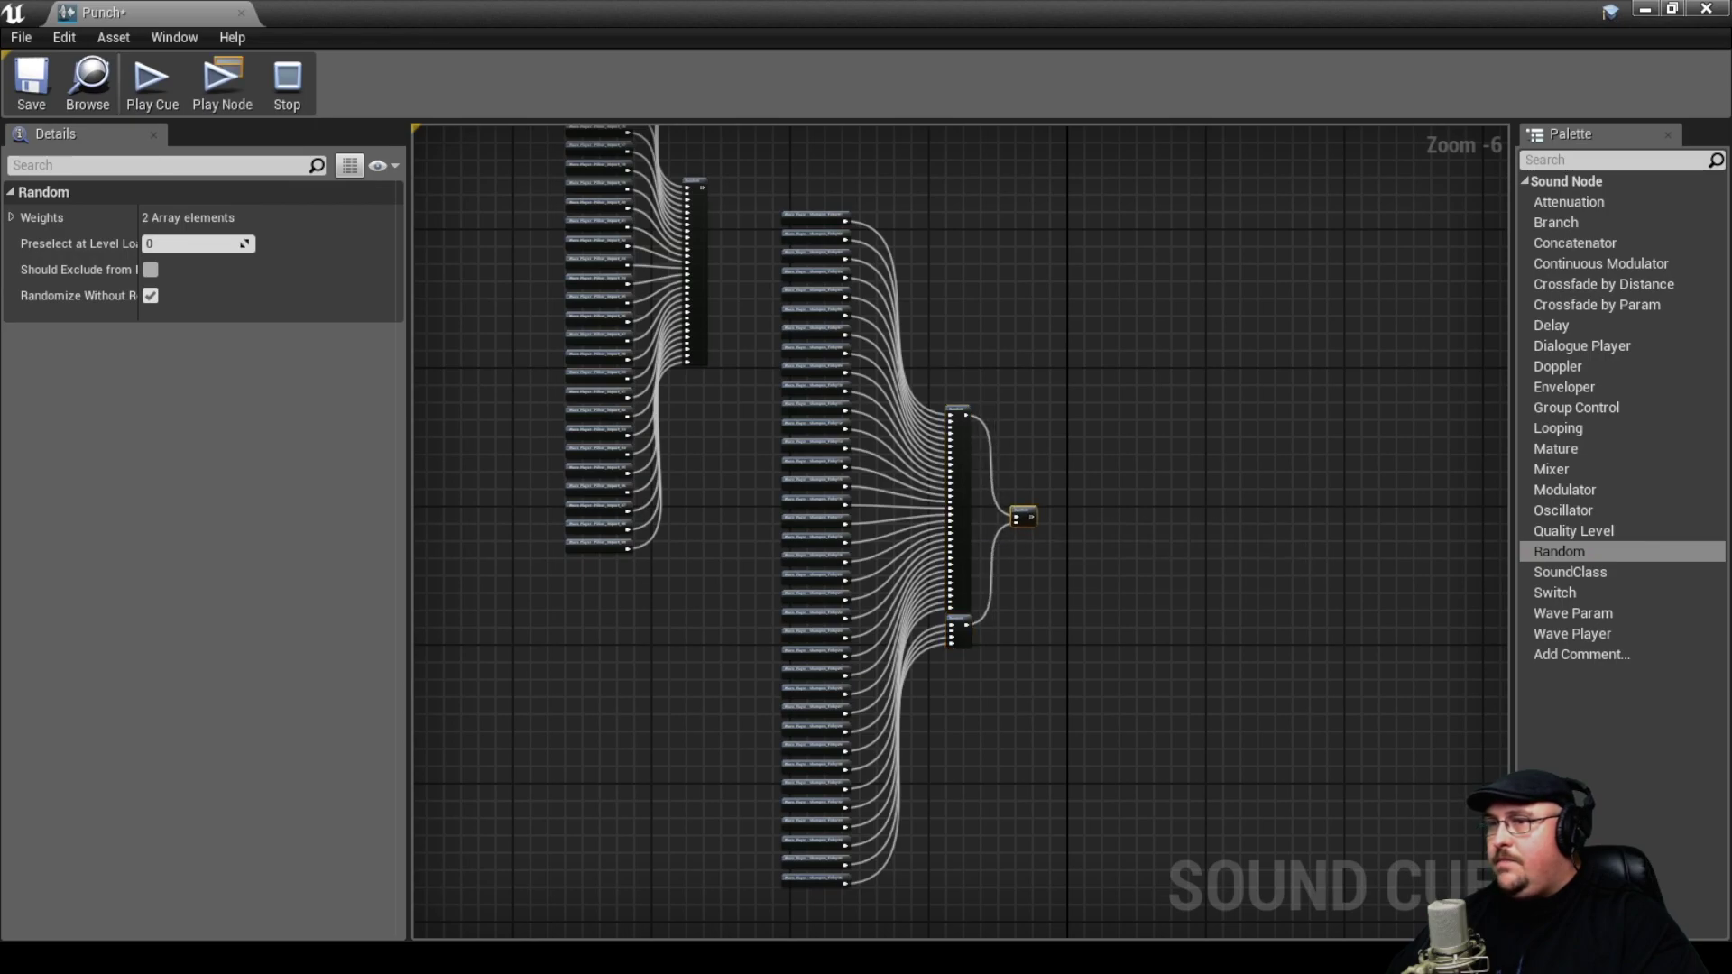
drag(769, 177, 1071, 912)
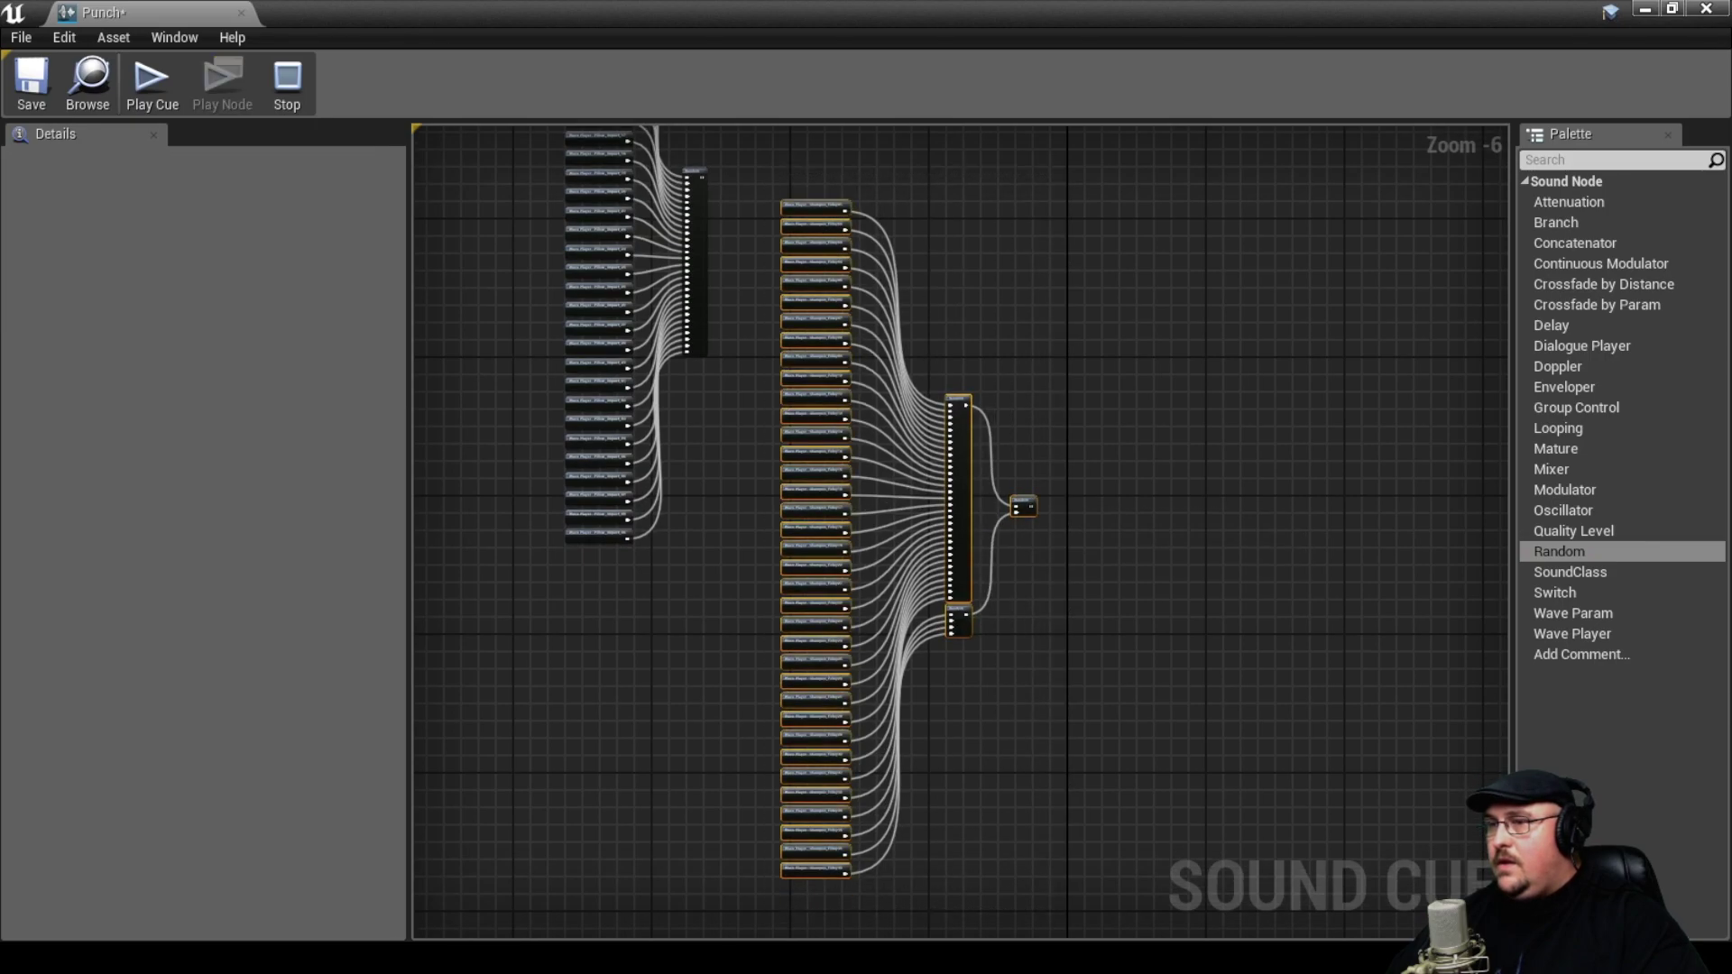
drag(811, 211, 597, 560)
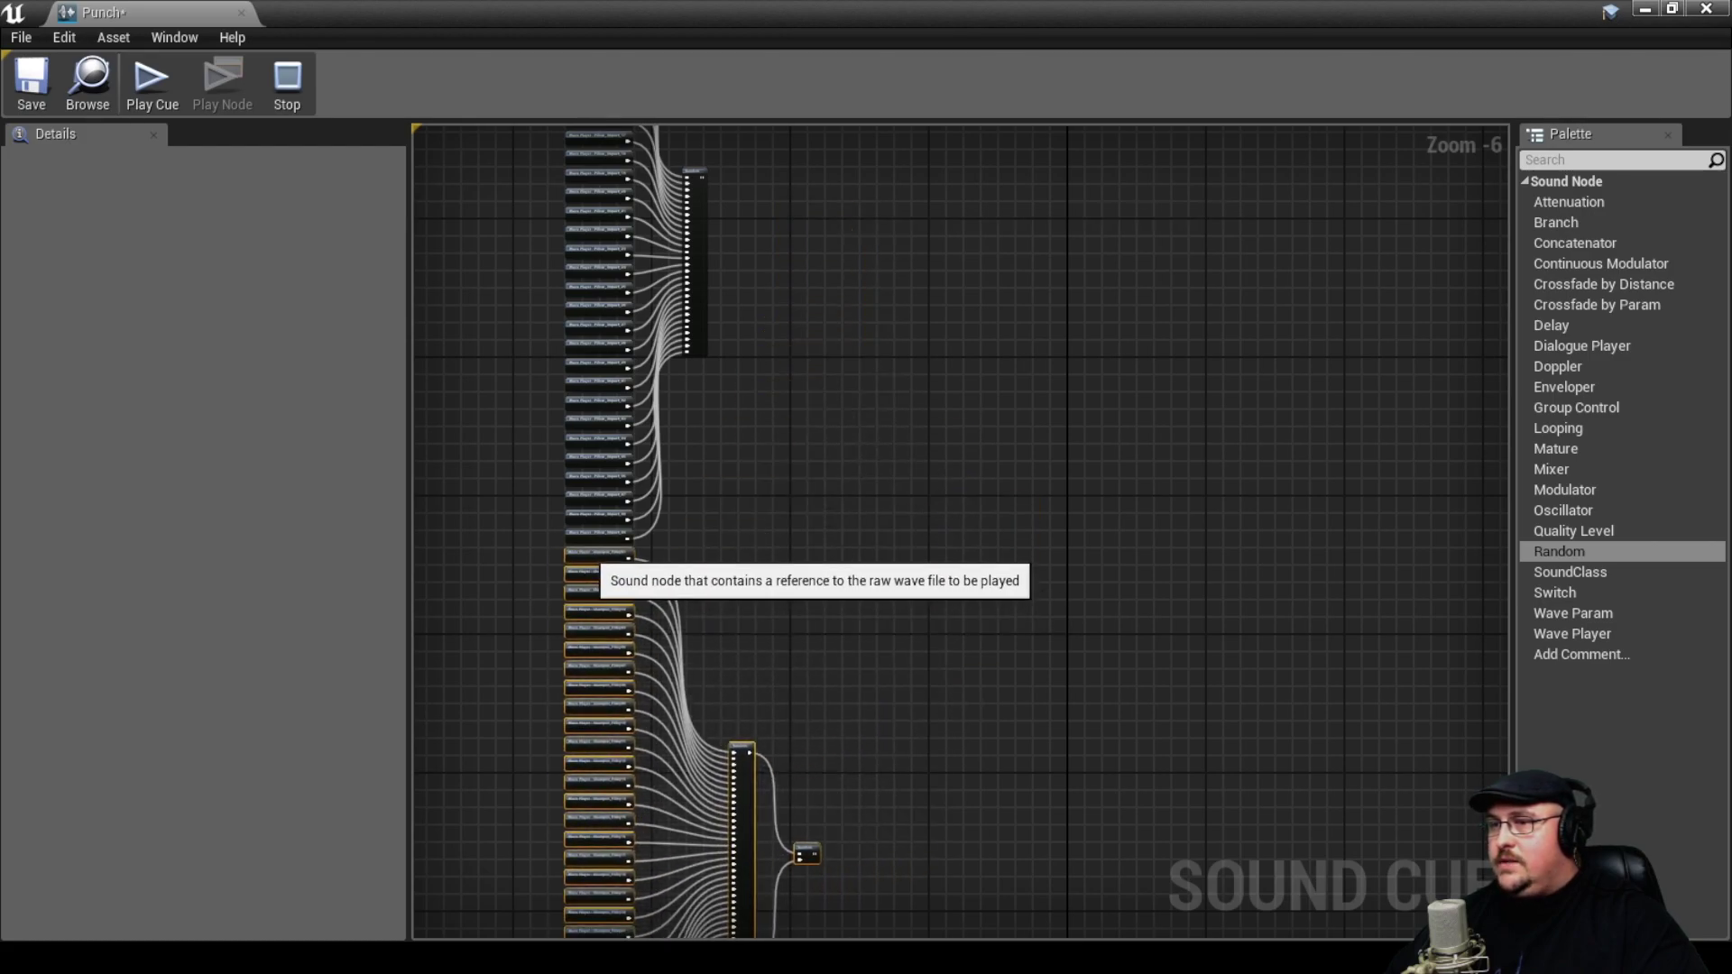
- Audition the Bamboo_Break Random node by playing it several times
scroll(837, 543, down, 6)
right_drag(993, 408, 995, 478)
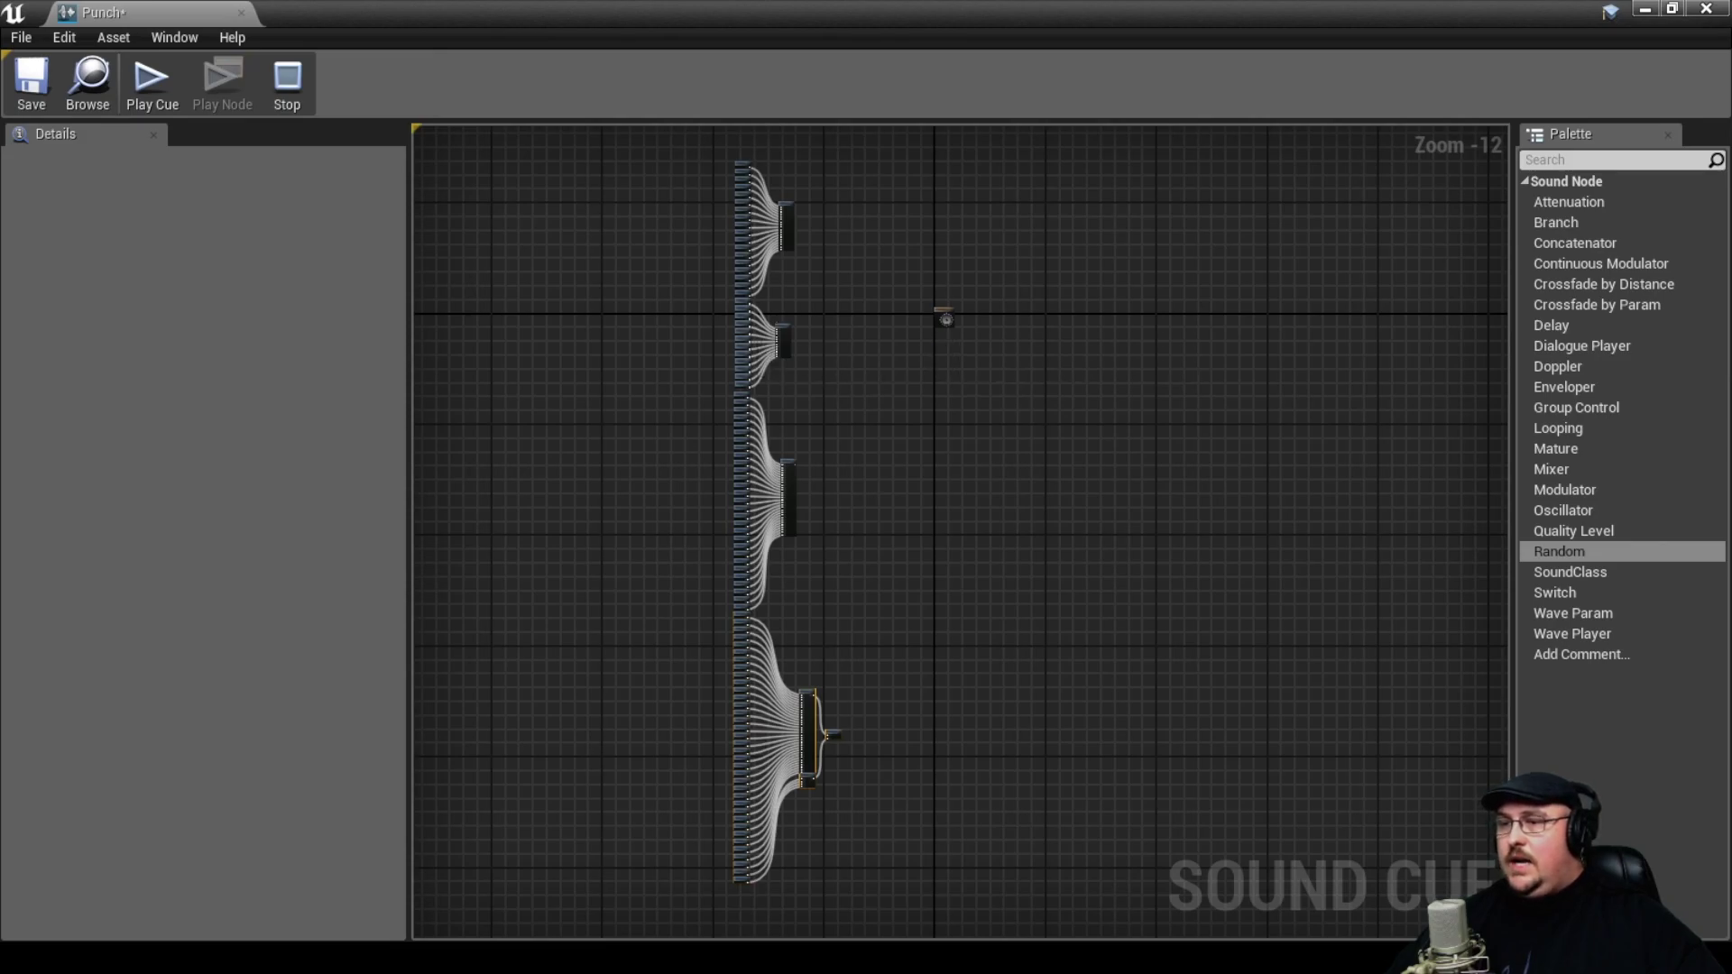
click(790, 233)
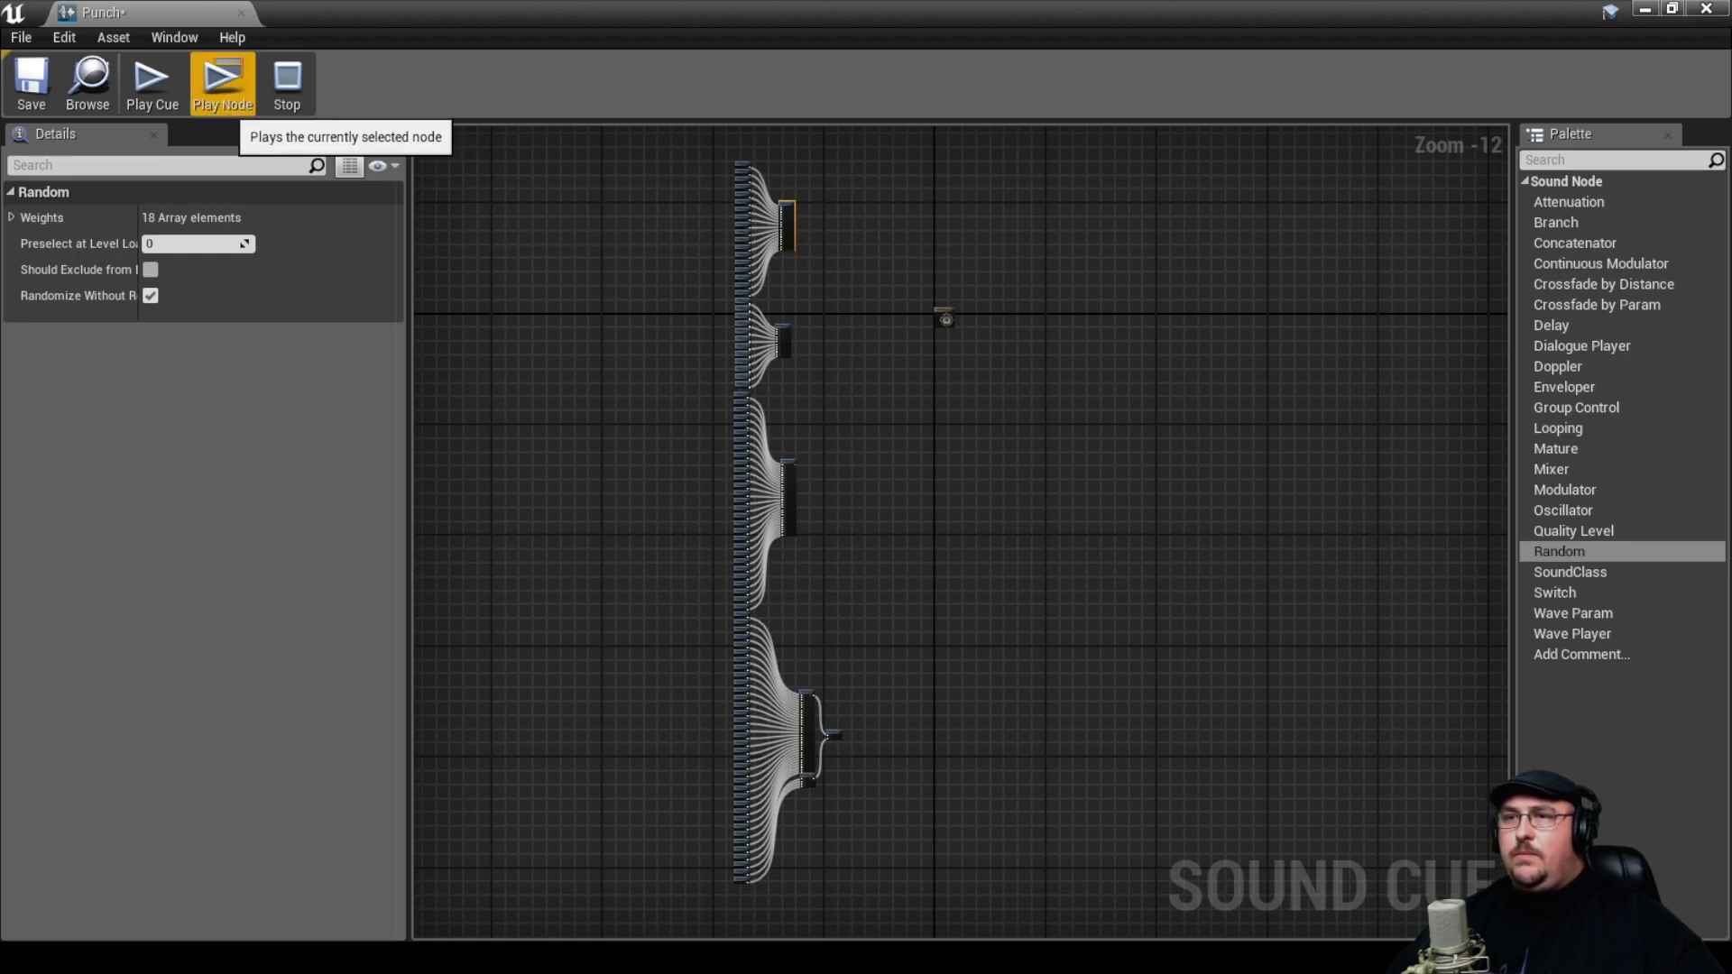
click(222, 81)
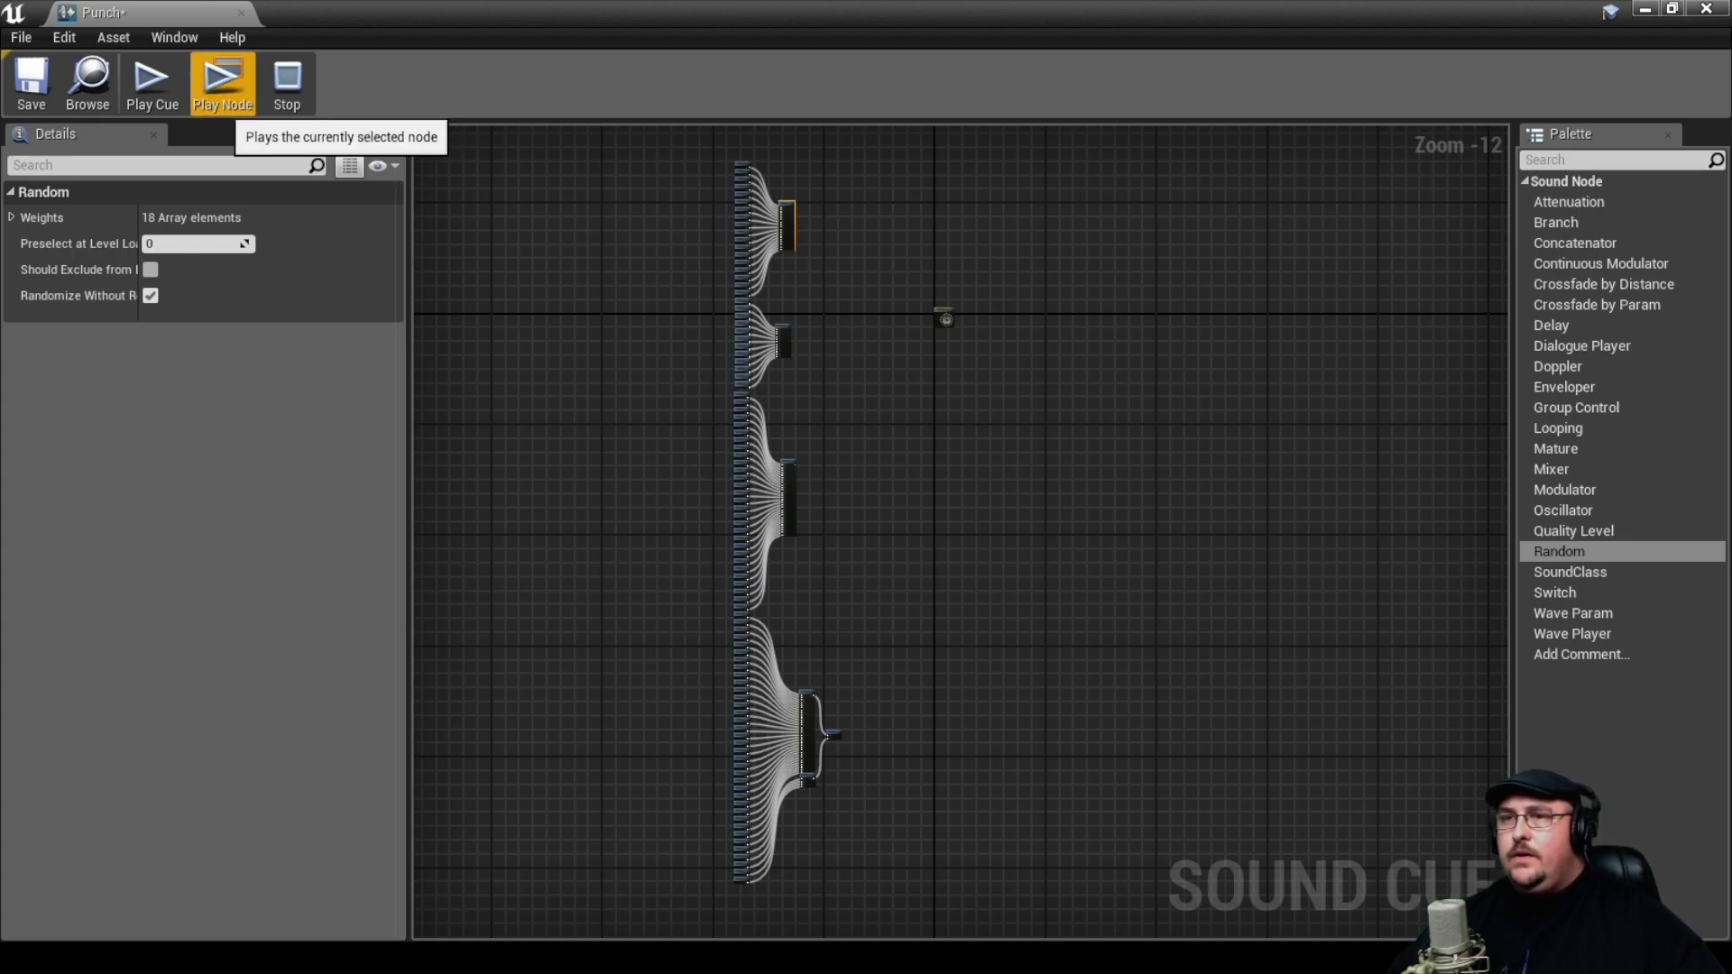
click(222, 81)
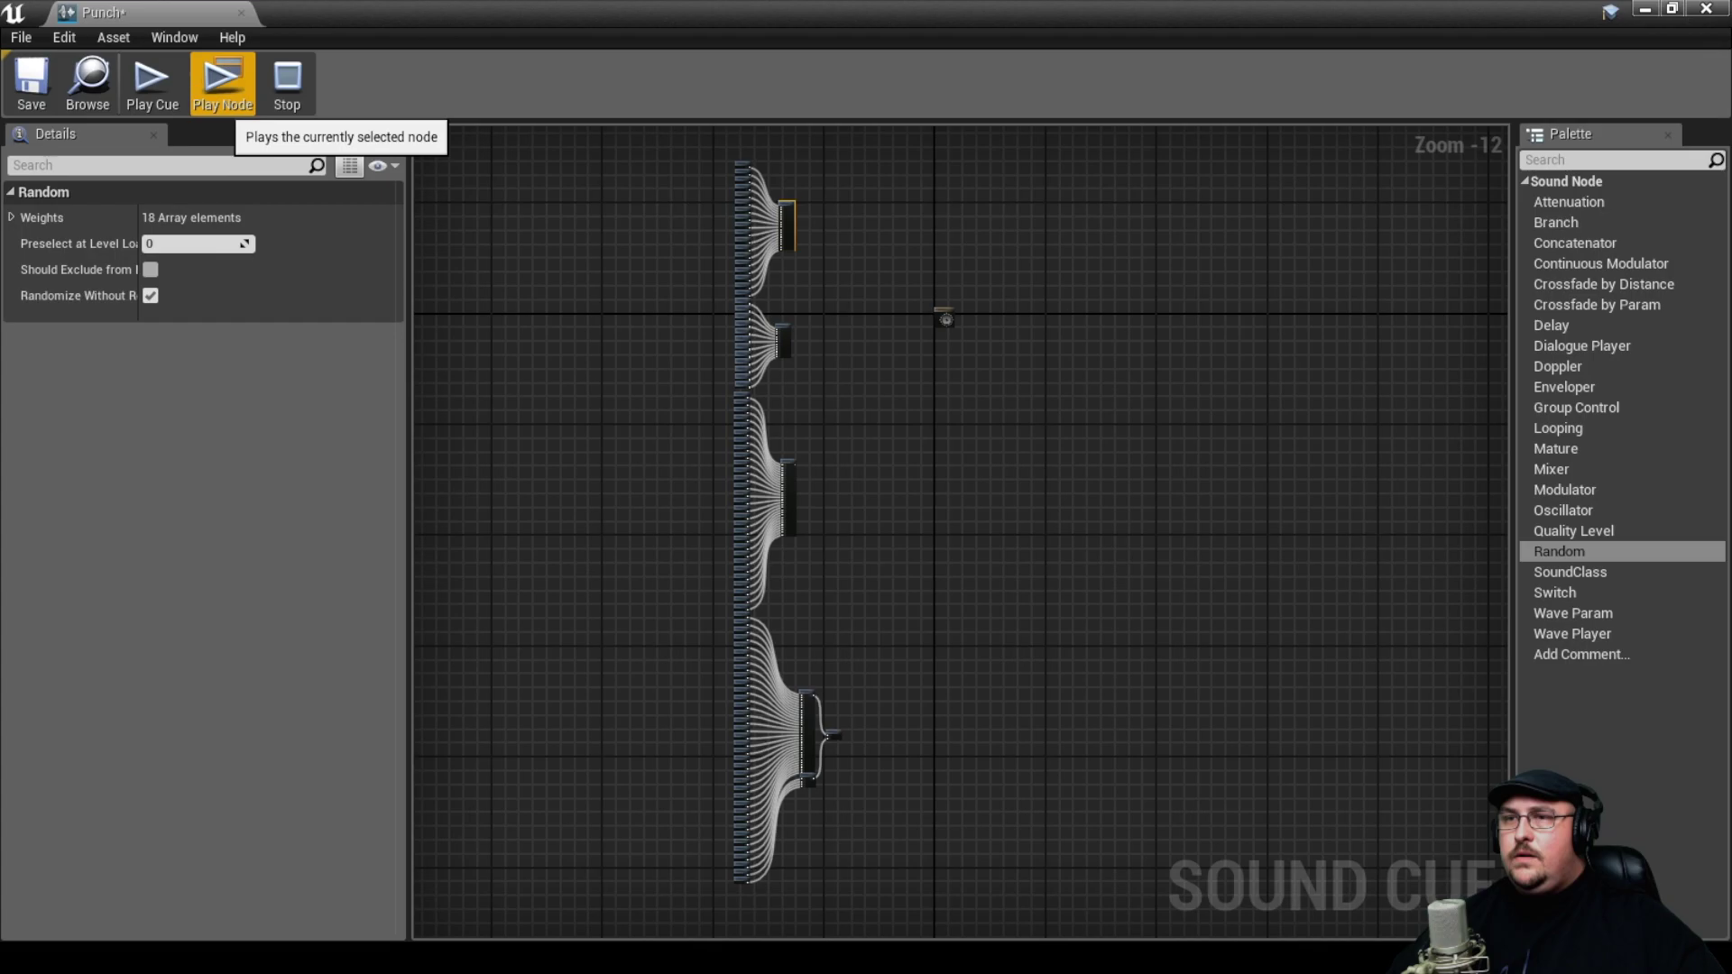
click(222, 81)
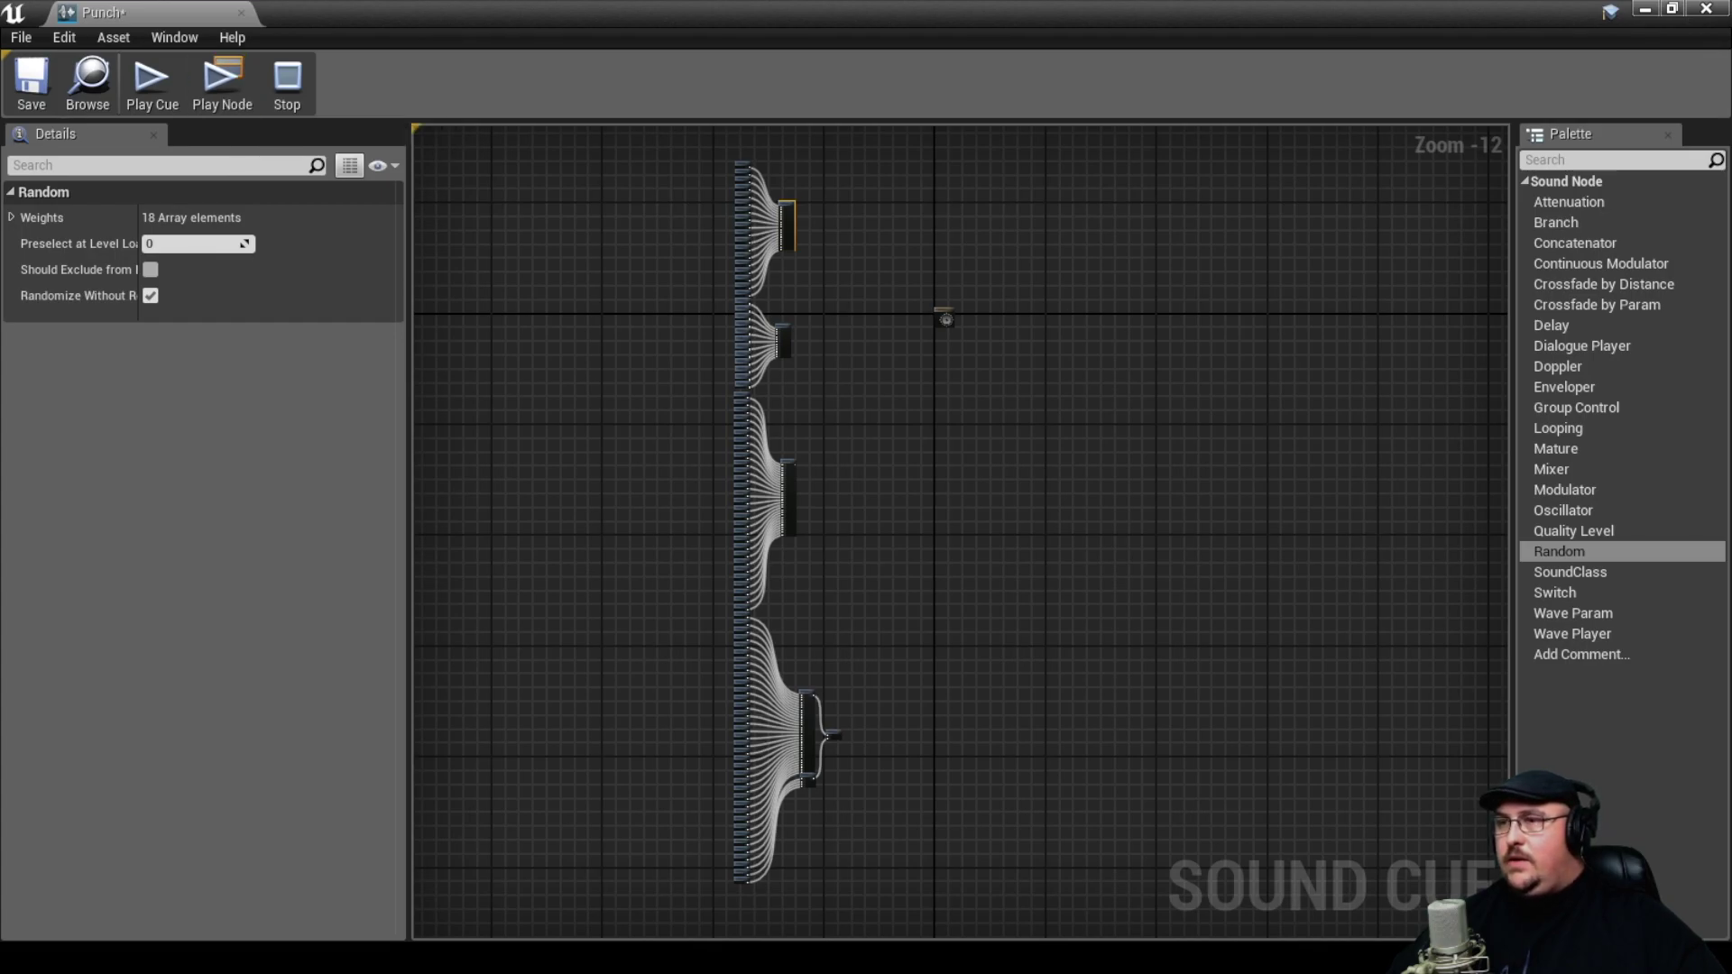
- Add a Modulator node beside the Bamboo_Break Random node and feed that Random node's output into it
right_drag(961, 532, 895, 530)
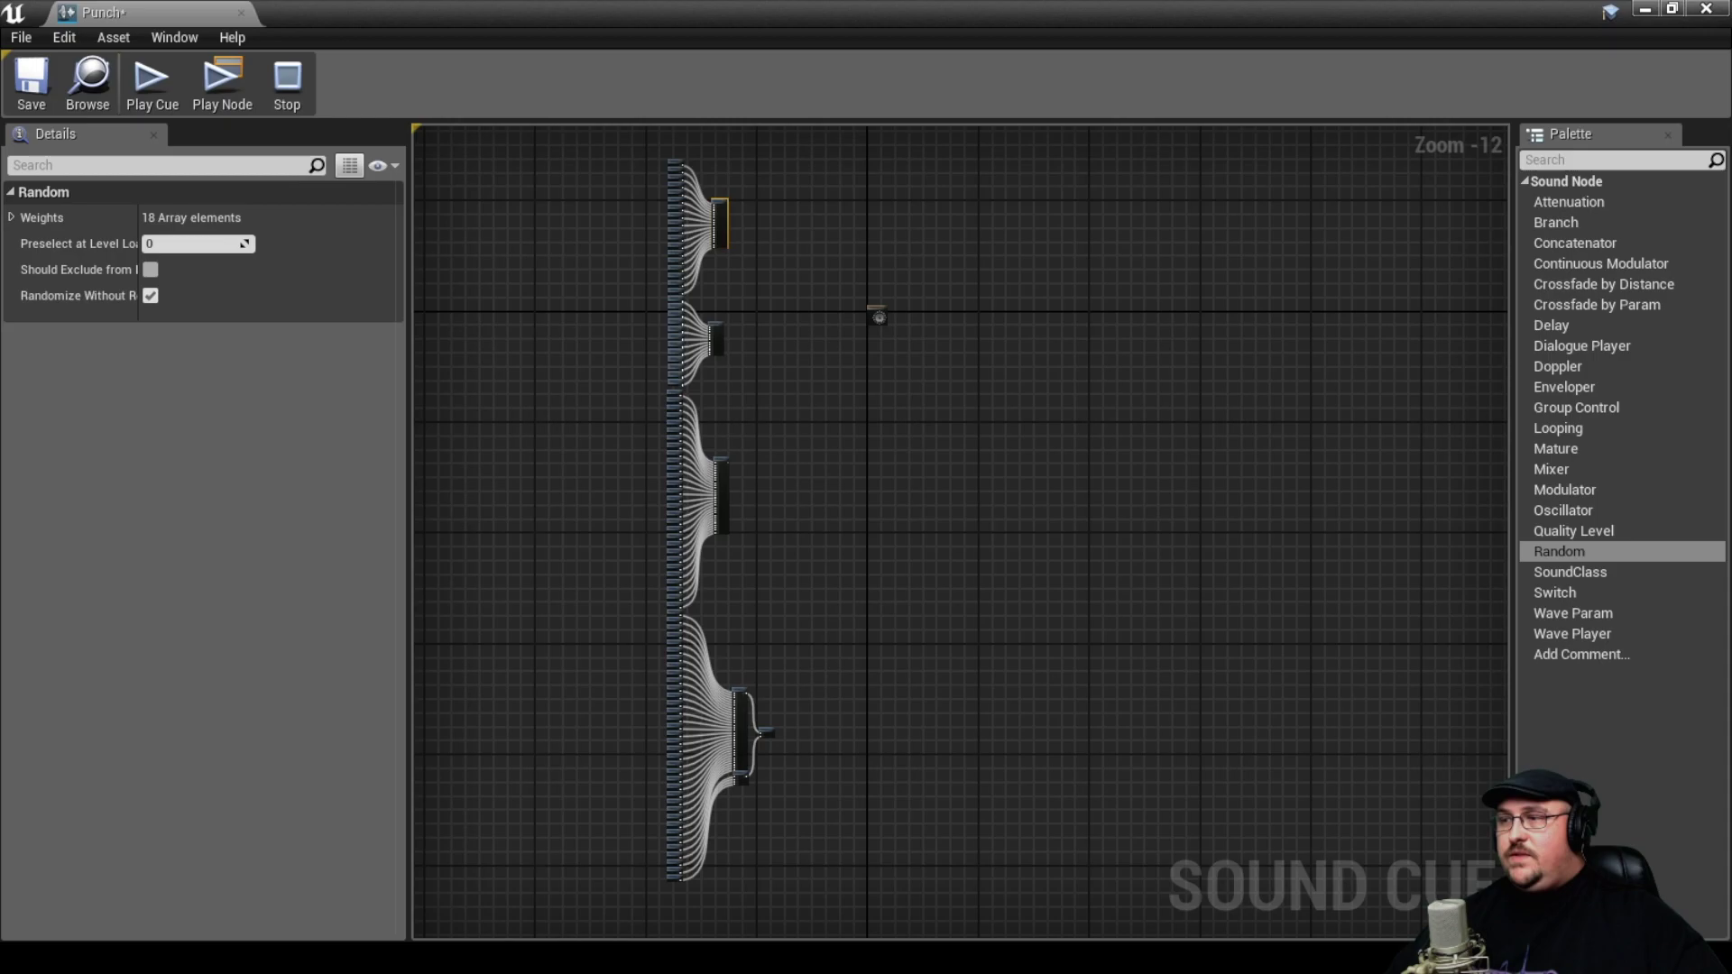
drag(1564, 490, 767, 212)
scroll(758, 203, up, 12)
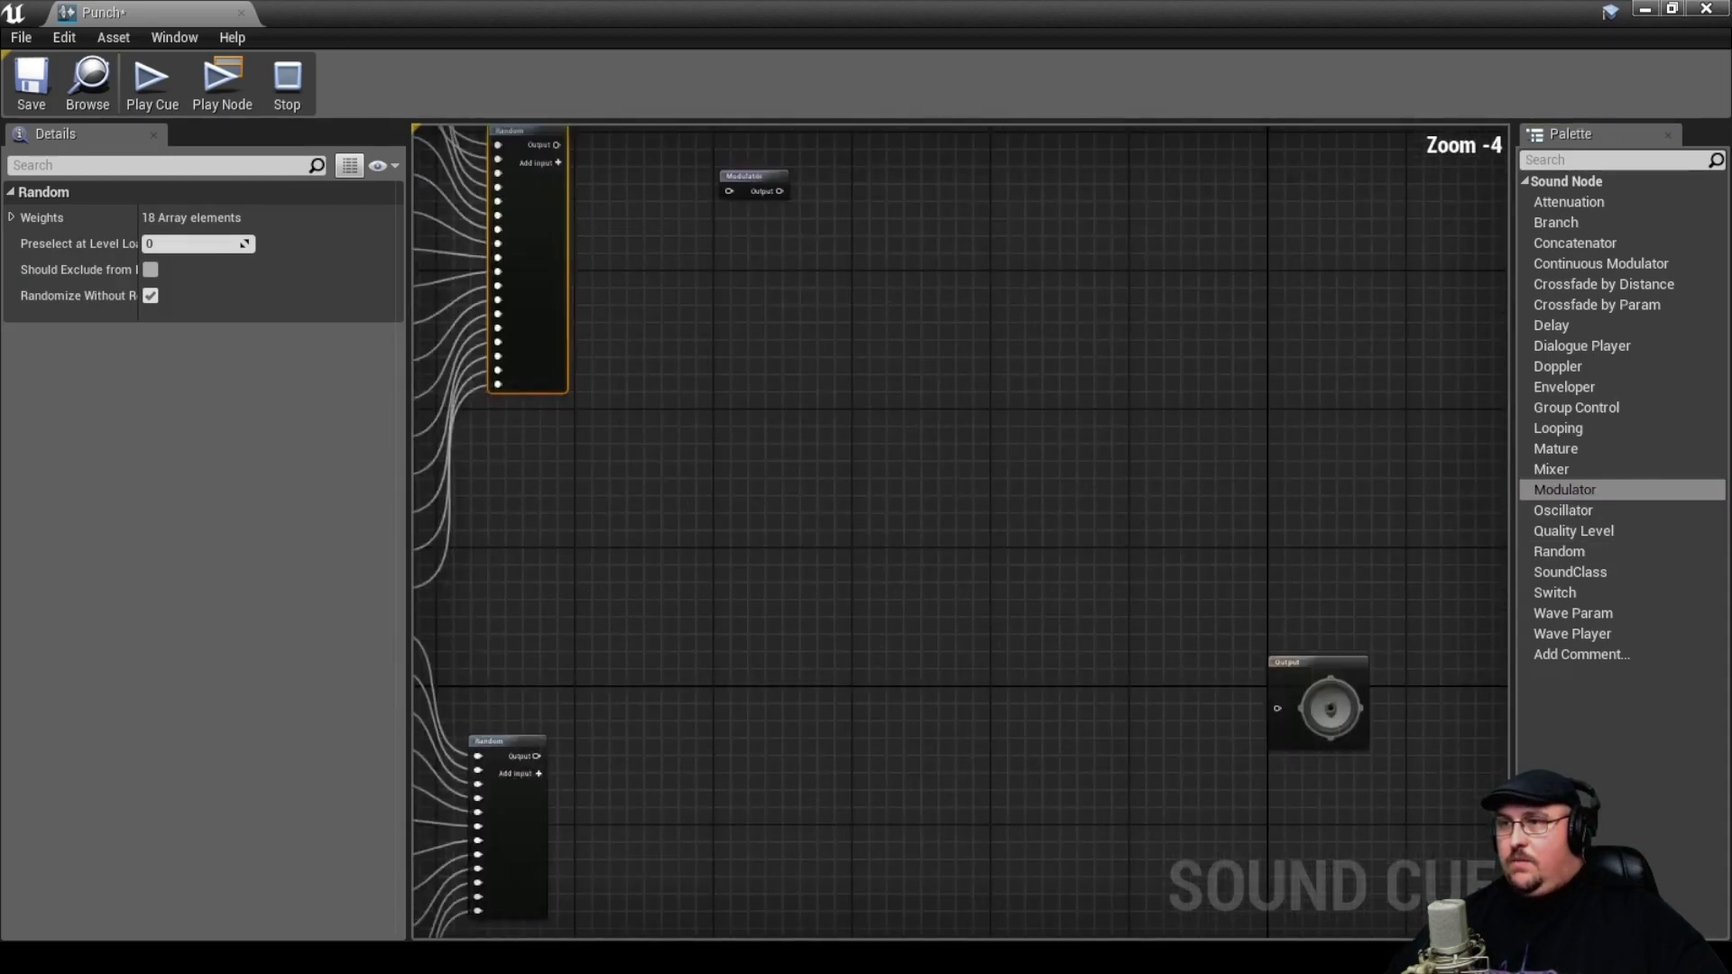
right_drag(679, 285, 967, 499)
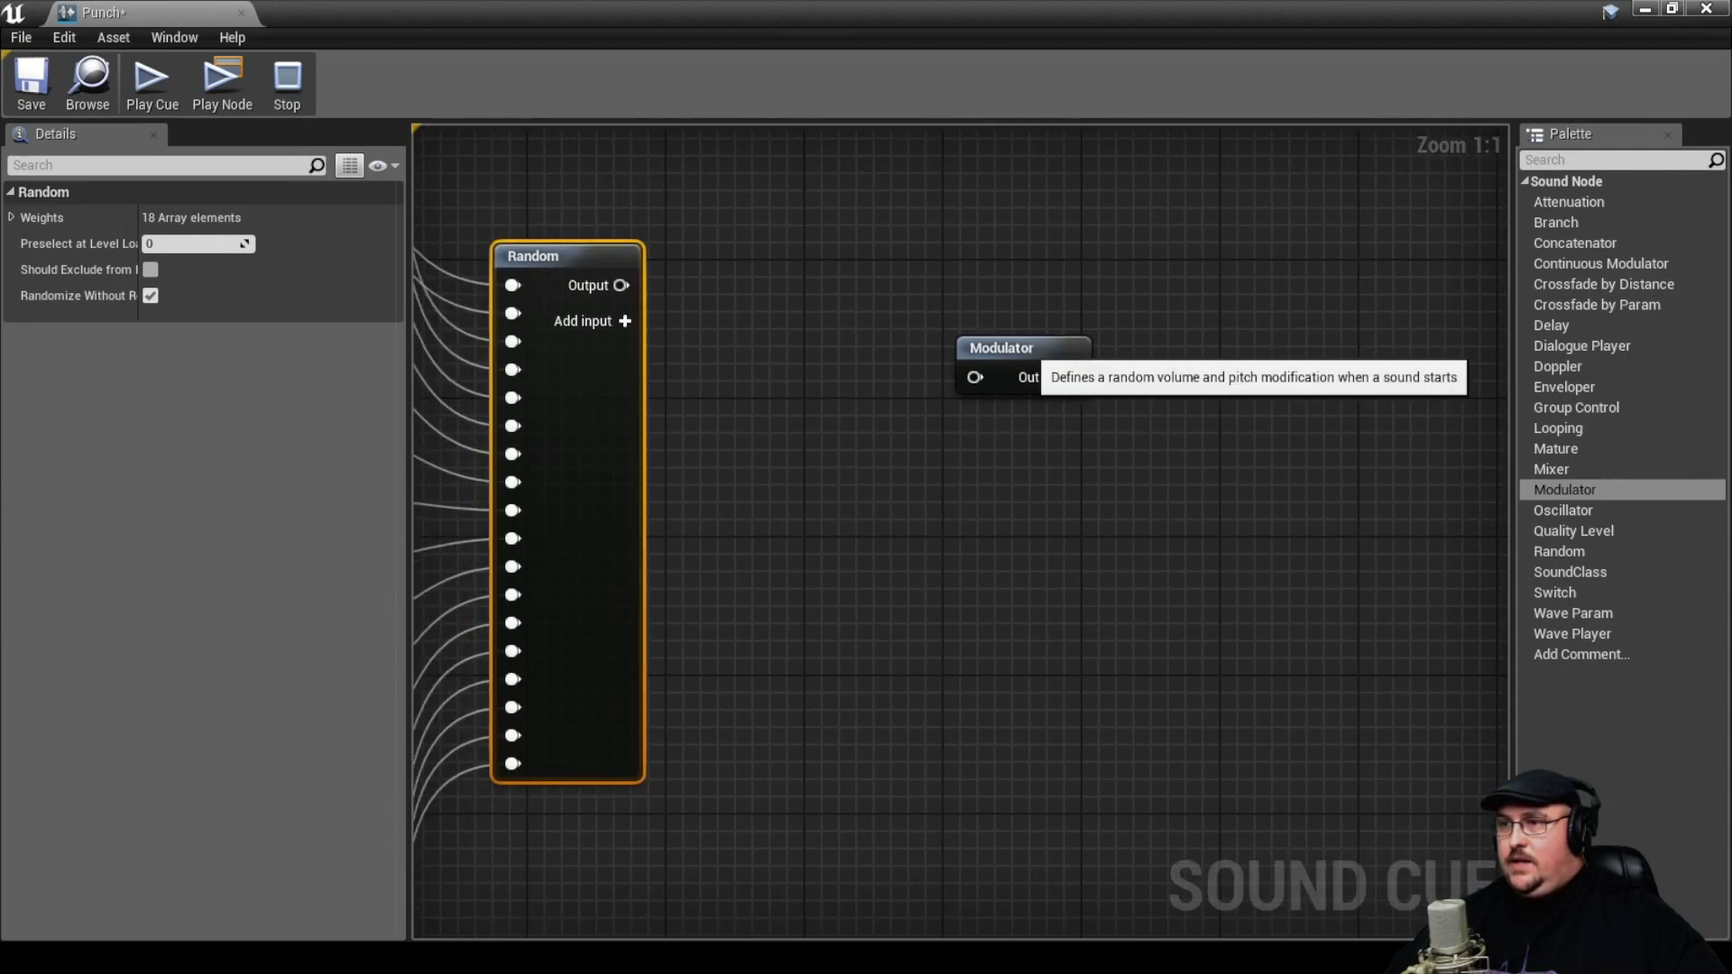
click(1015, 365)
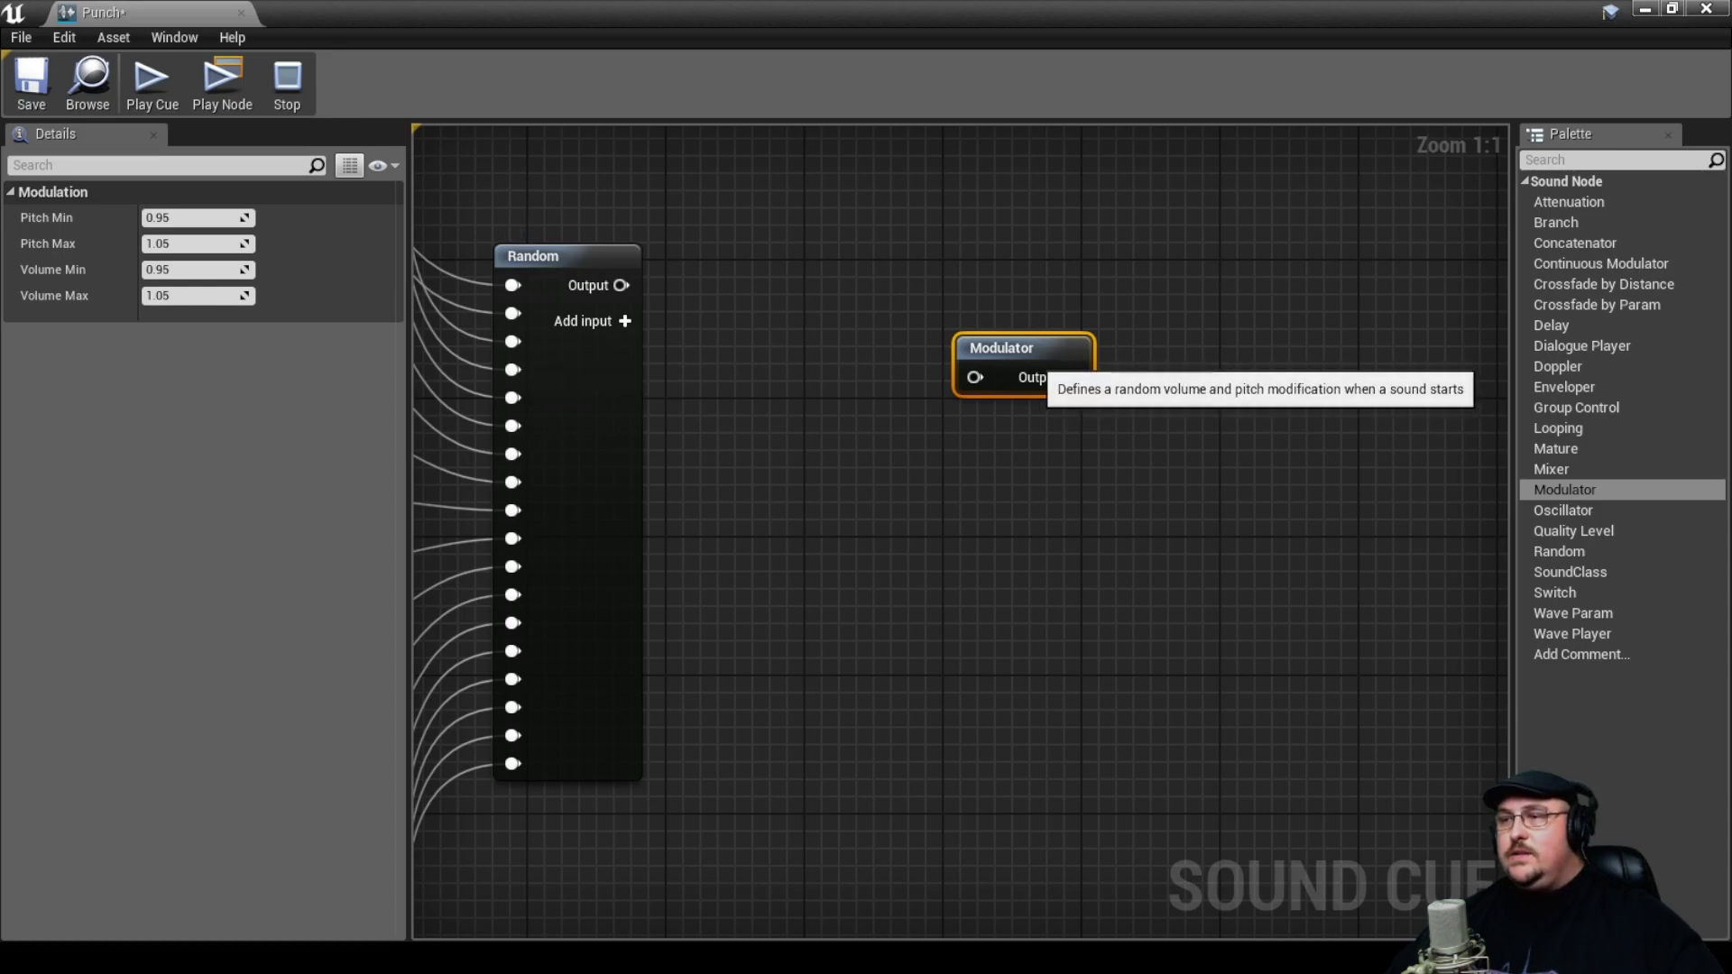
drag(1029, 356, 774, 265)
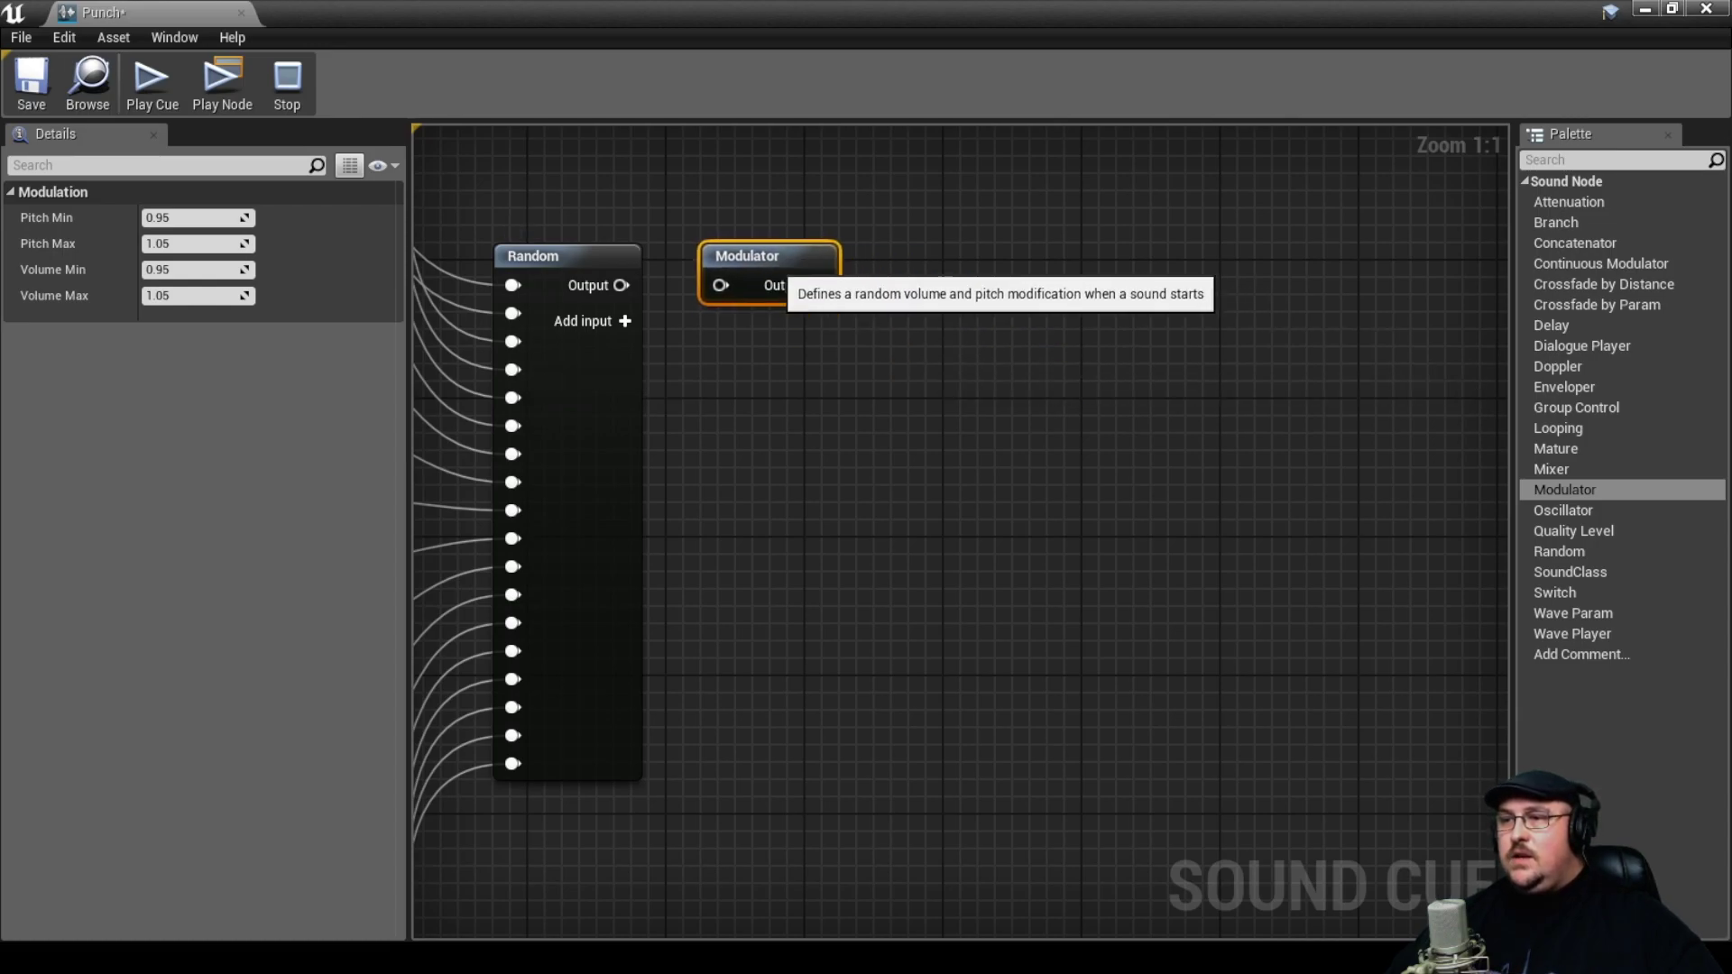
drag(621, 285, 719, 285)
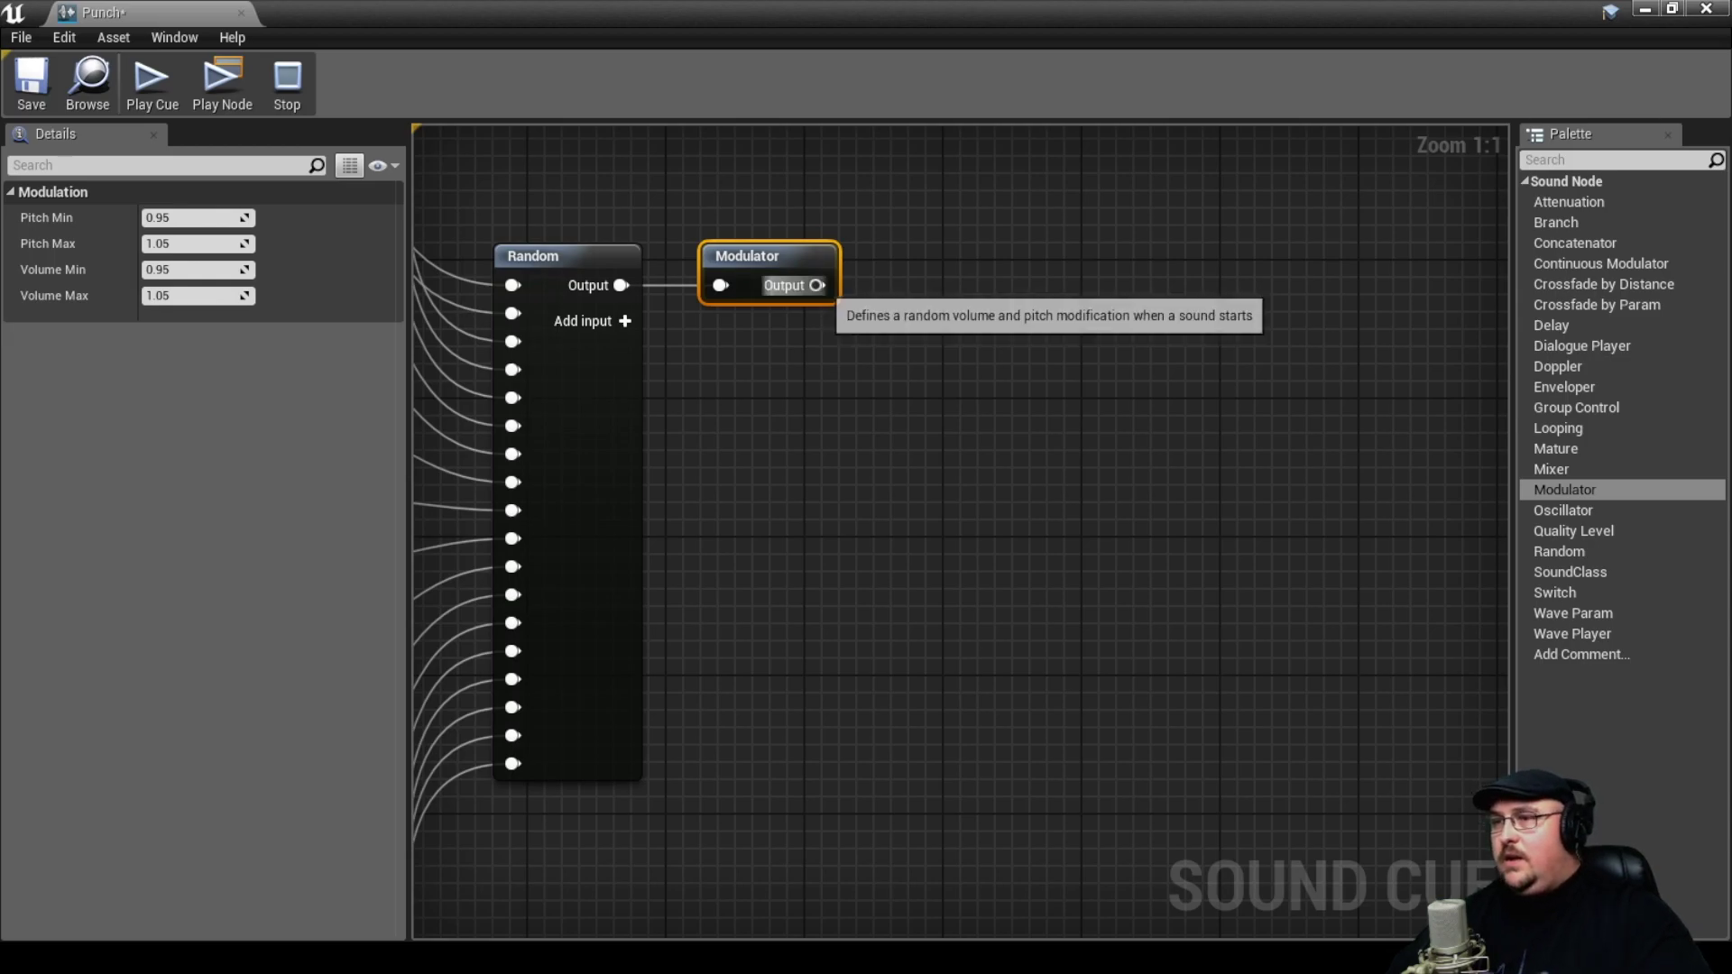
- Paste a Modulator copy beside the Bed_Impact Random node and connect the Random output to it
right_drag(888, 734, 870, 275)
right_drag(833, 929, 838, 716)
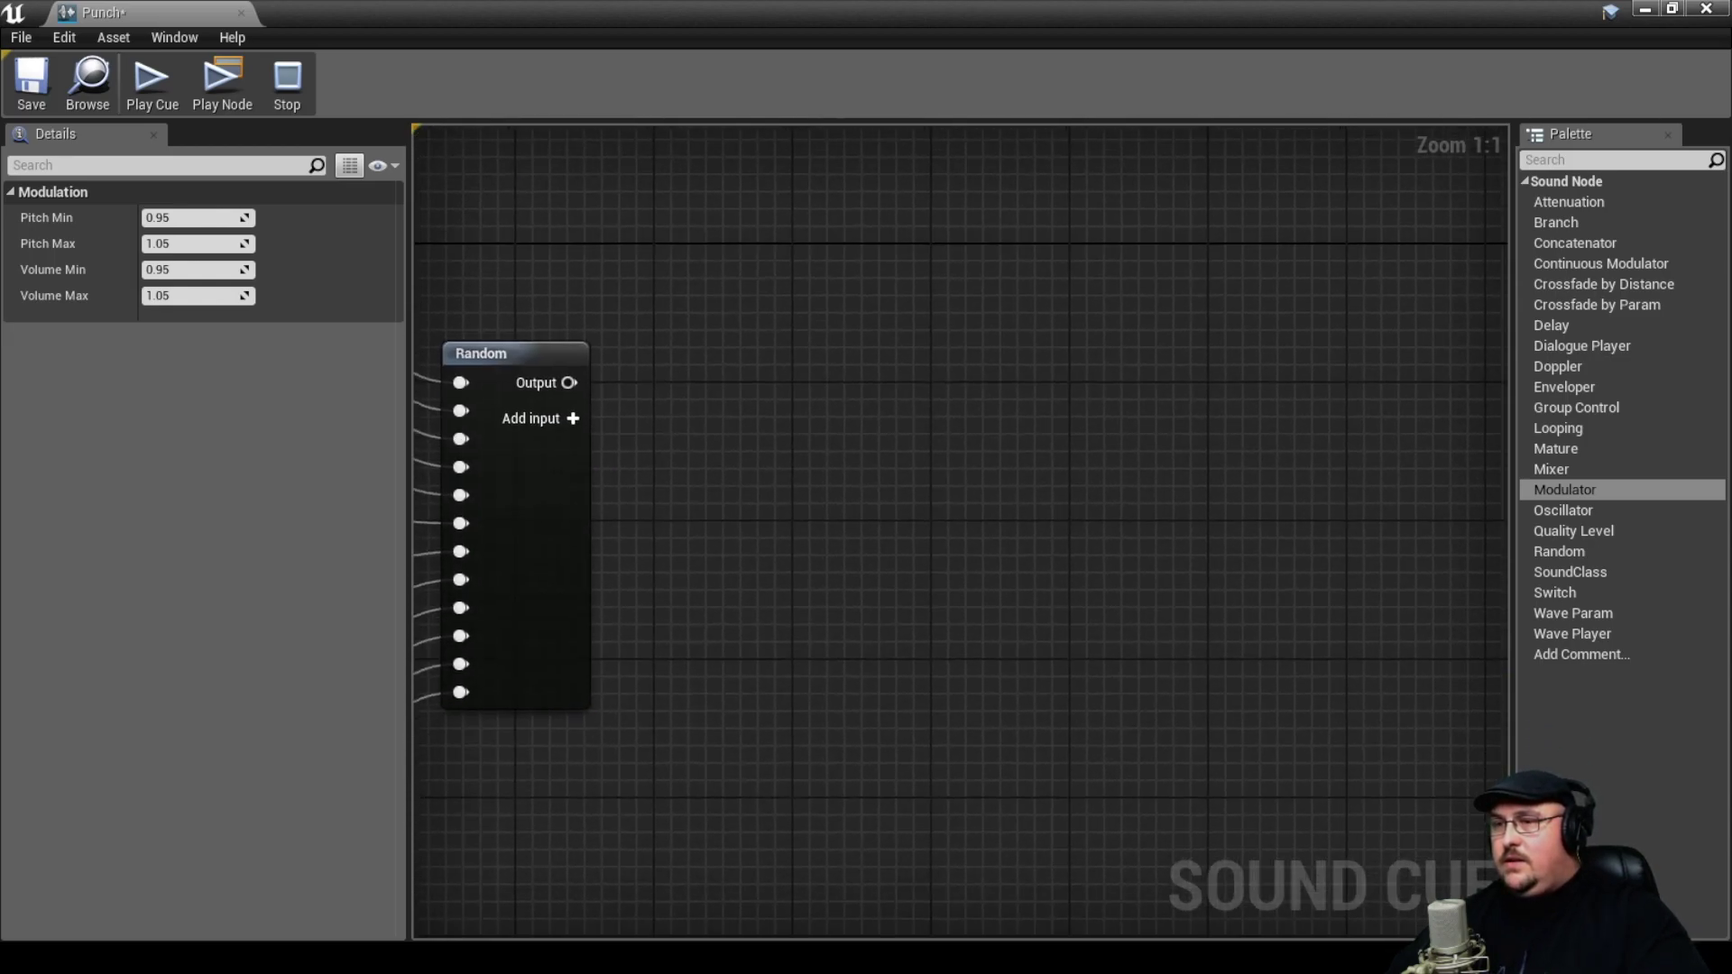
key(ctrl+v)
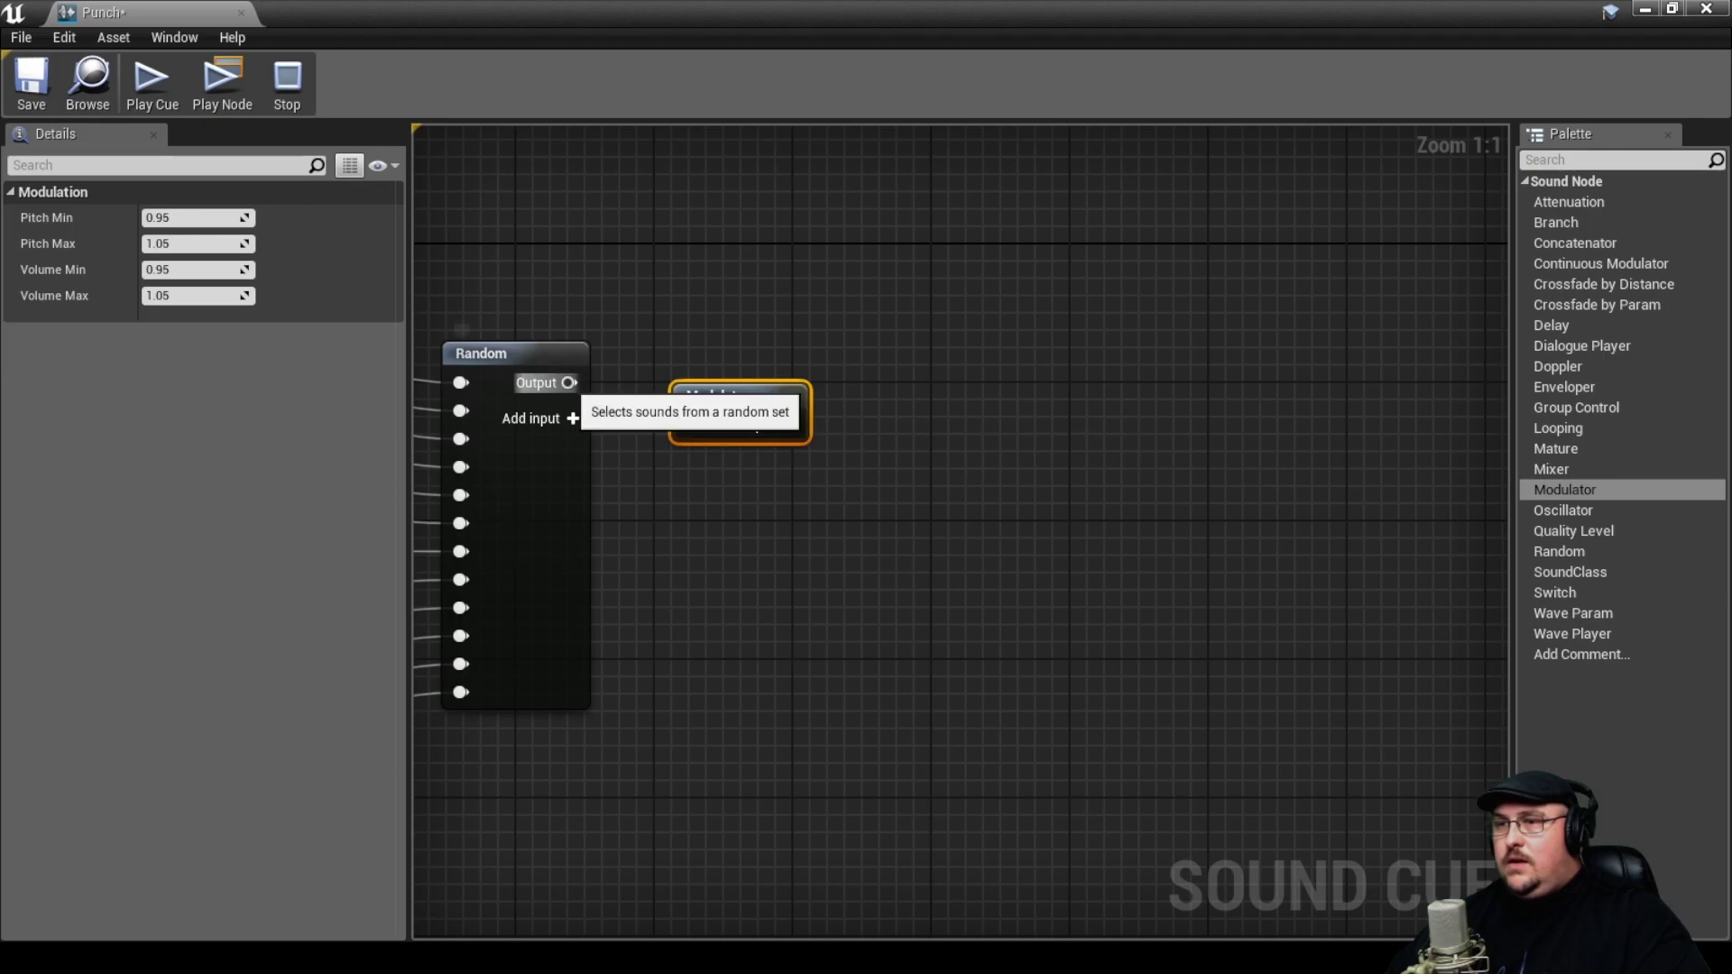
drag(569, 383, 741, 362)
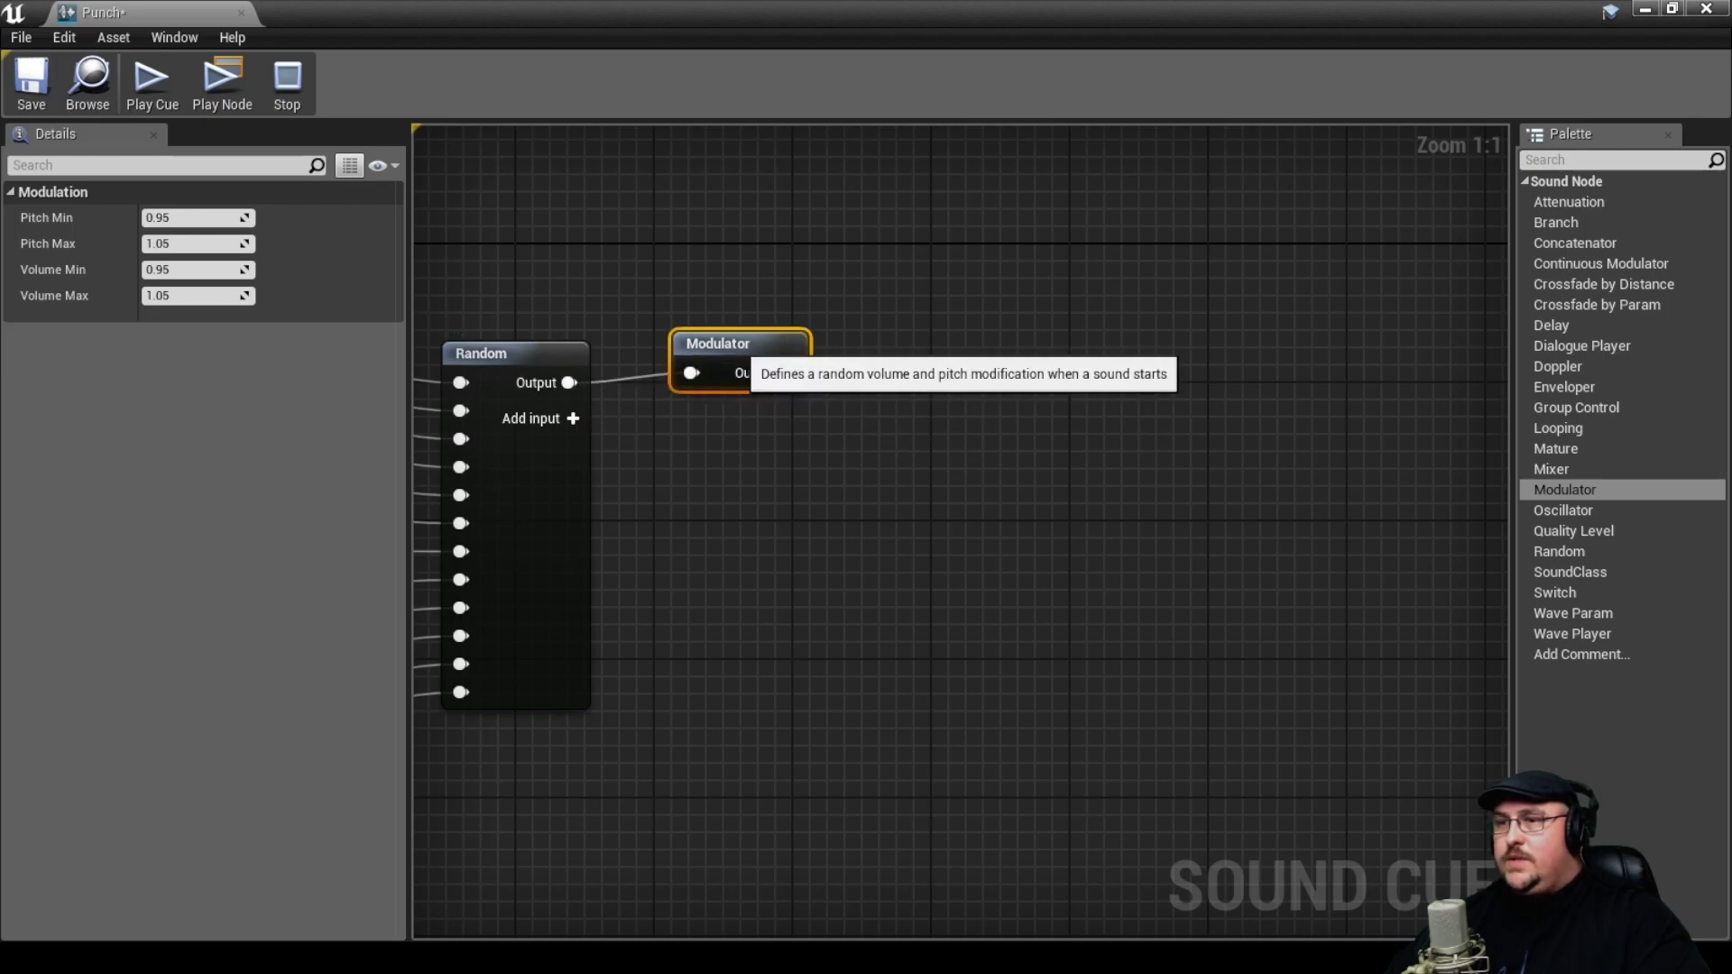
- Paste another Modulator beside the Pillow_Impact Random node, connect the Random output to it and align it near that output
right_drag(890, 852, 866, 541)
mouse_move(884, 874)
right_down()
mouse_move(878, 727)
mouse_move(917, 508)
mouse_move(889, 332)
right_up()
key(ctrl+v)
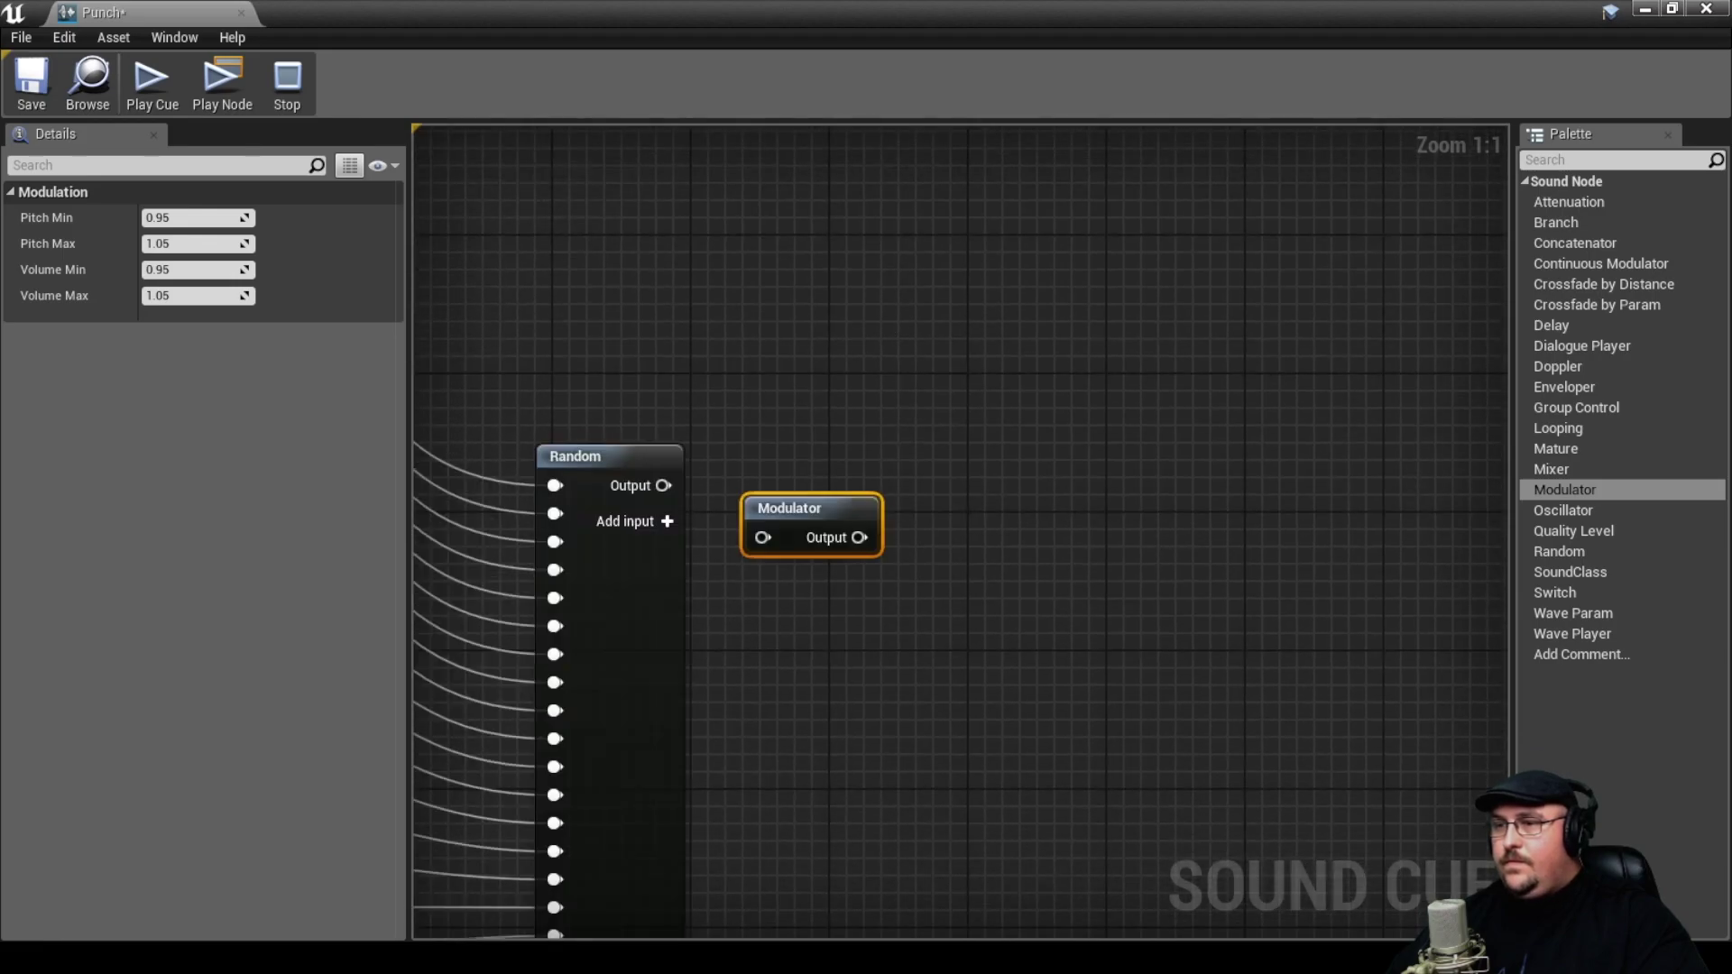
drag(664, 485, 773, 530)
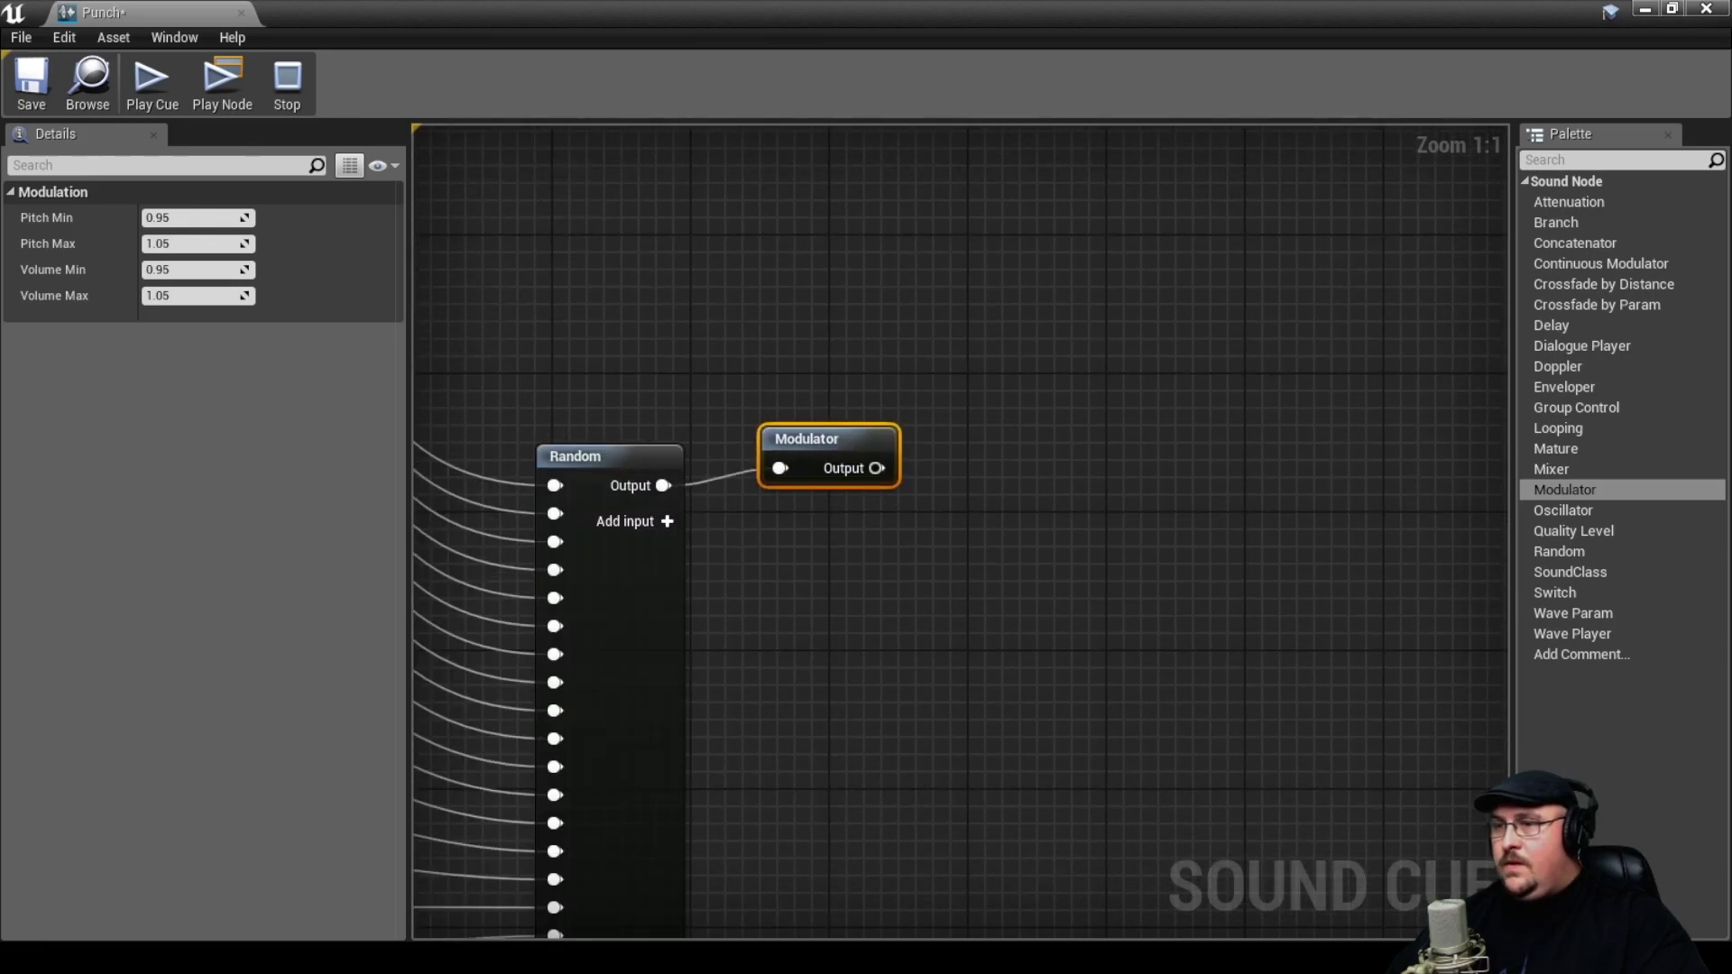
right_drag(763, 539, 909, 443)
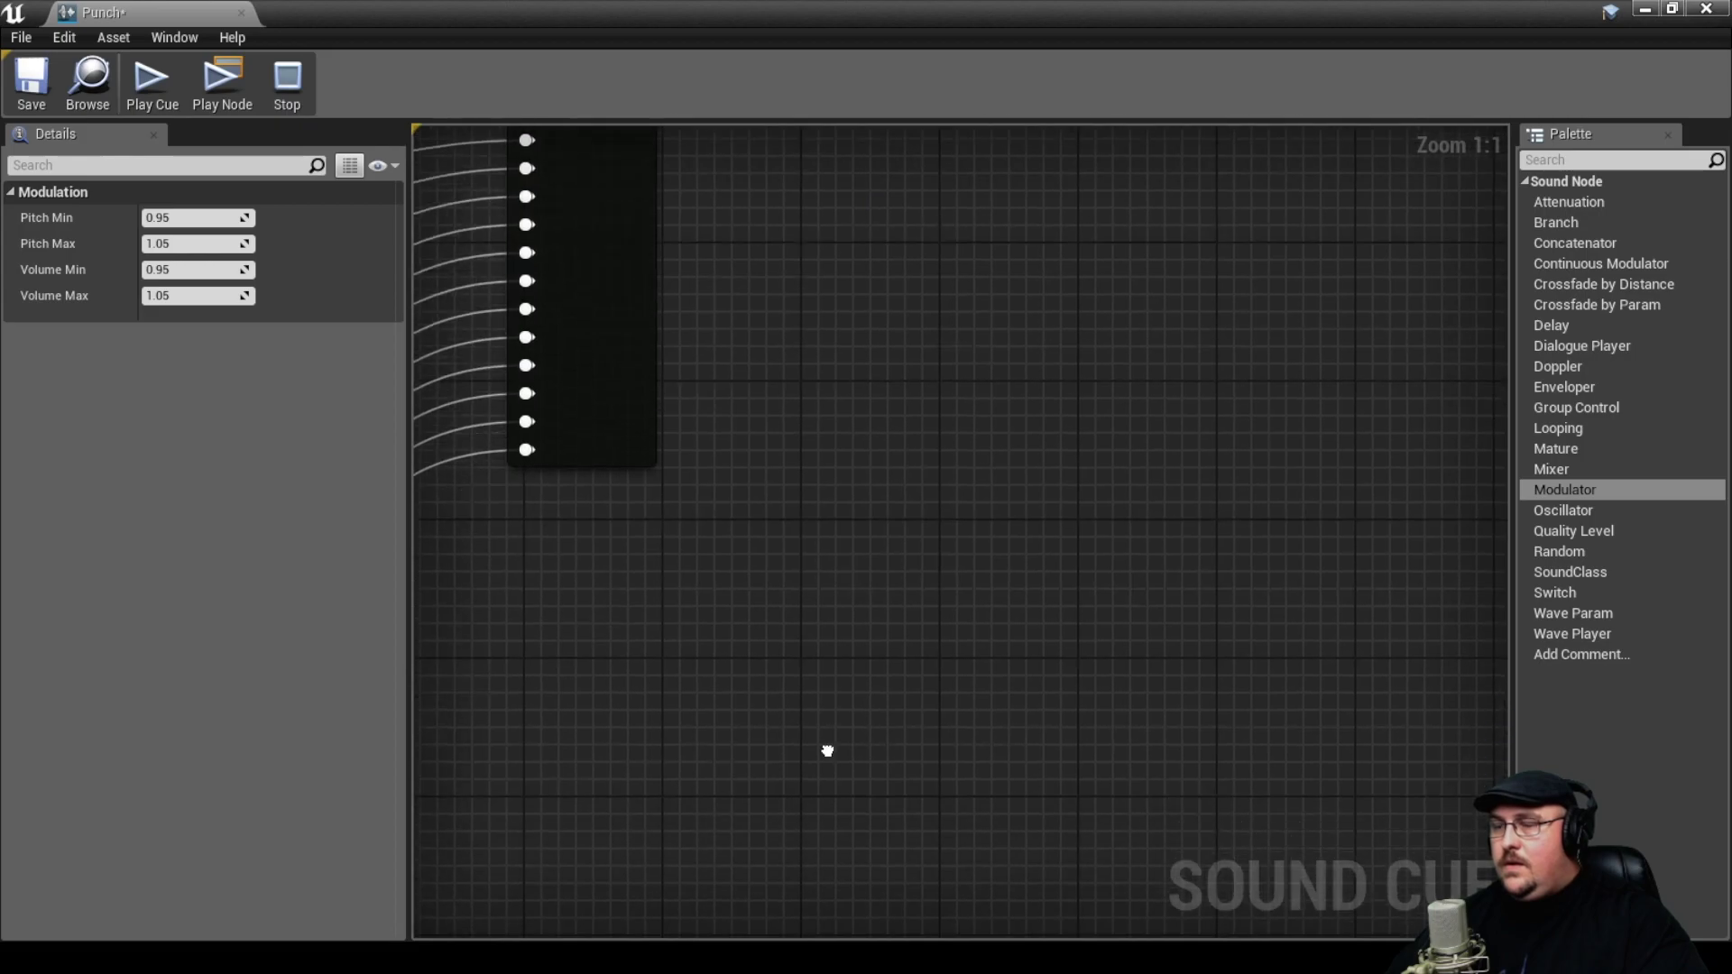
- Paste a Modulator beside the final Shampoo_Foley Random node that combines the other two, and connect that Random output to it
right_drag(827, 749, 781, 377)
key(ctrl+v)
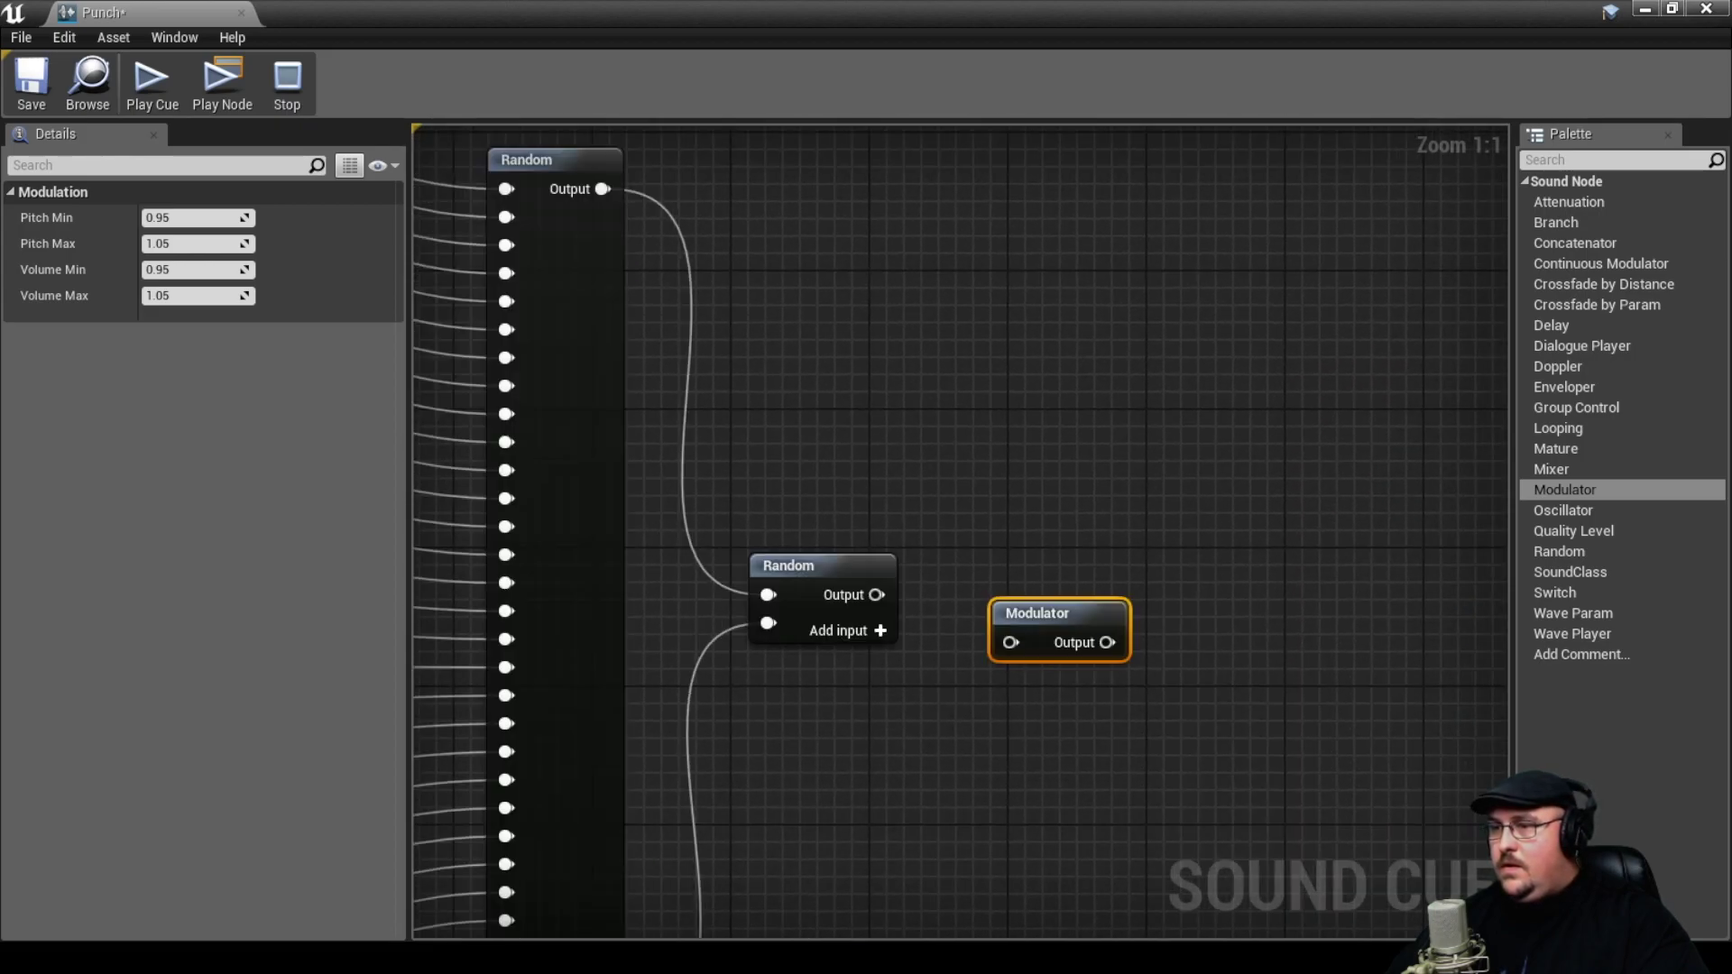
drag(861, 595, 966, 581)
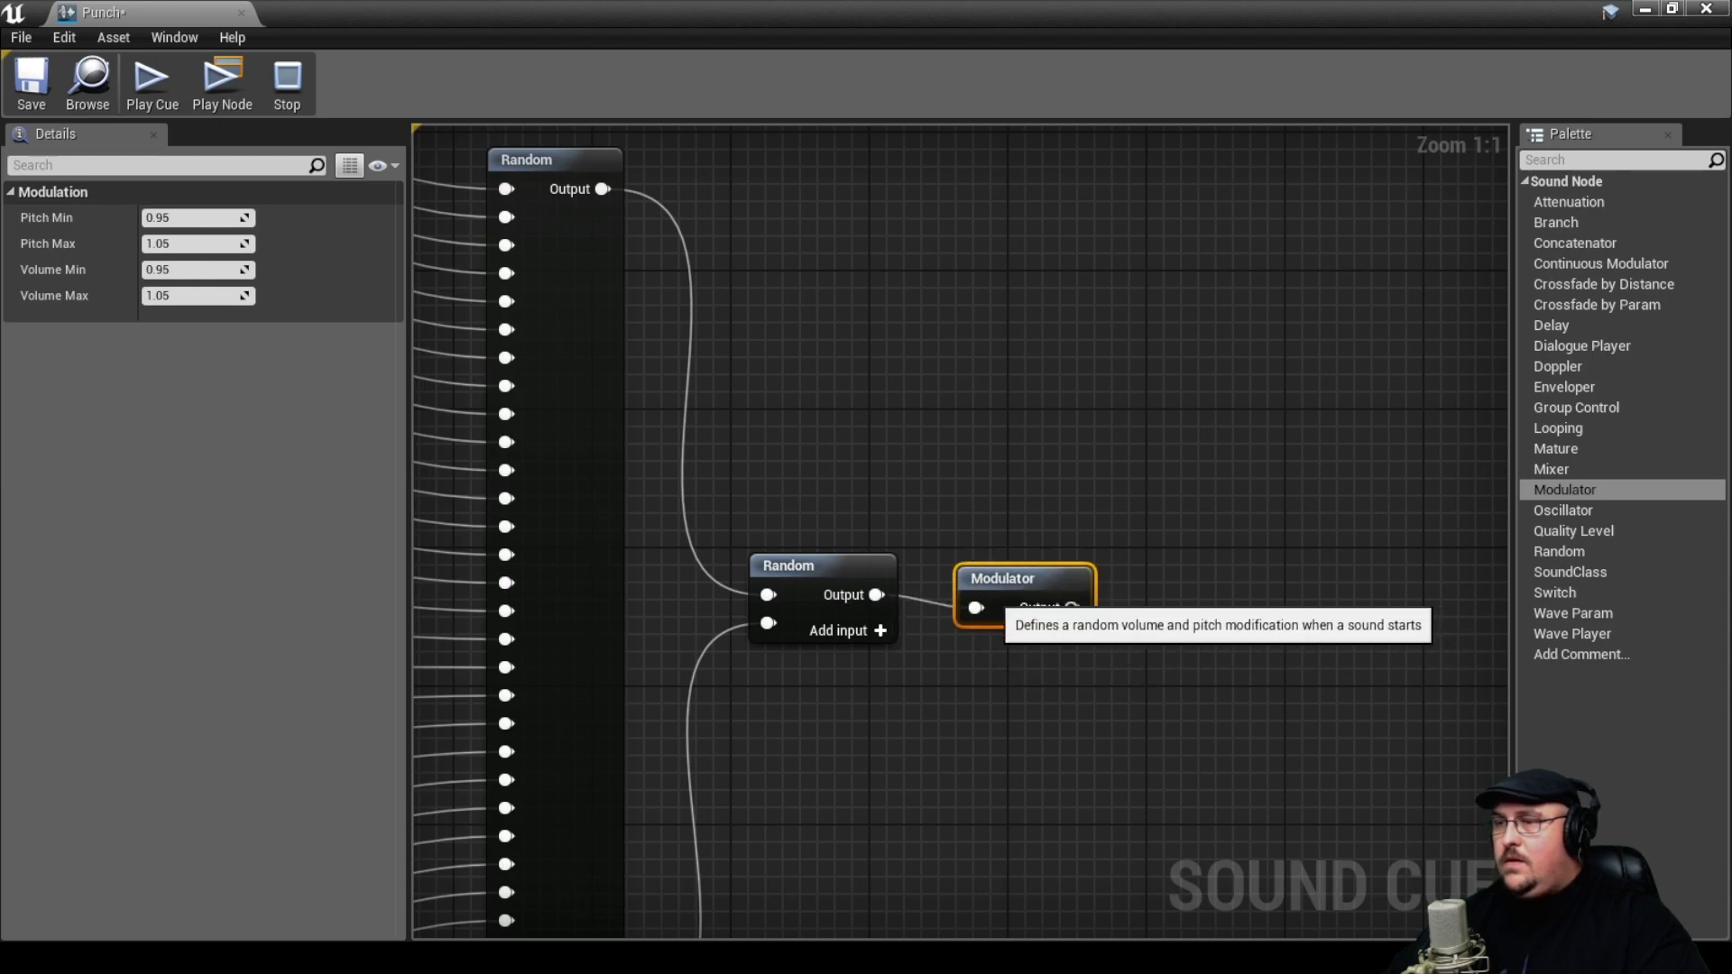
- Add a Mixer node fed by the Modulators of all four sound groups
scroll(1128, 390, down, 11)
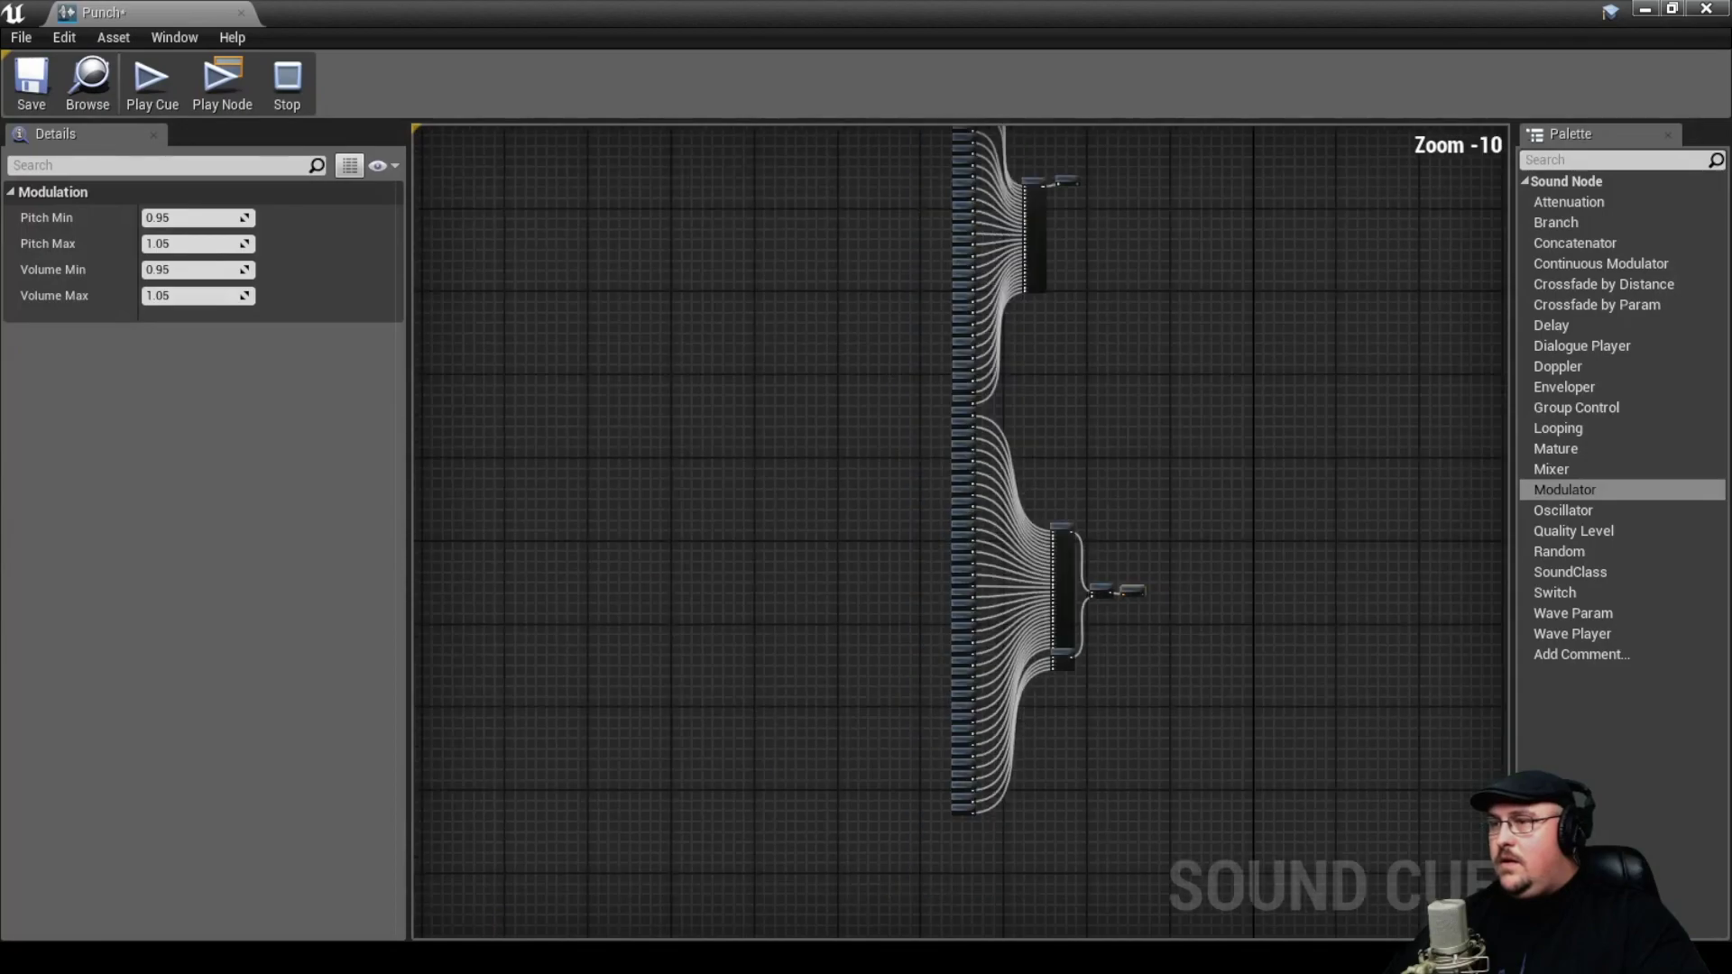
right_drag(1129, 390, 806, 760)
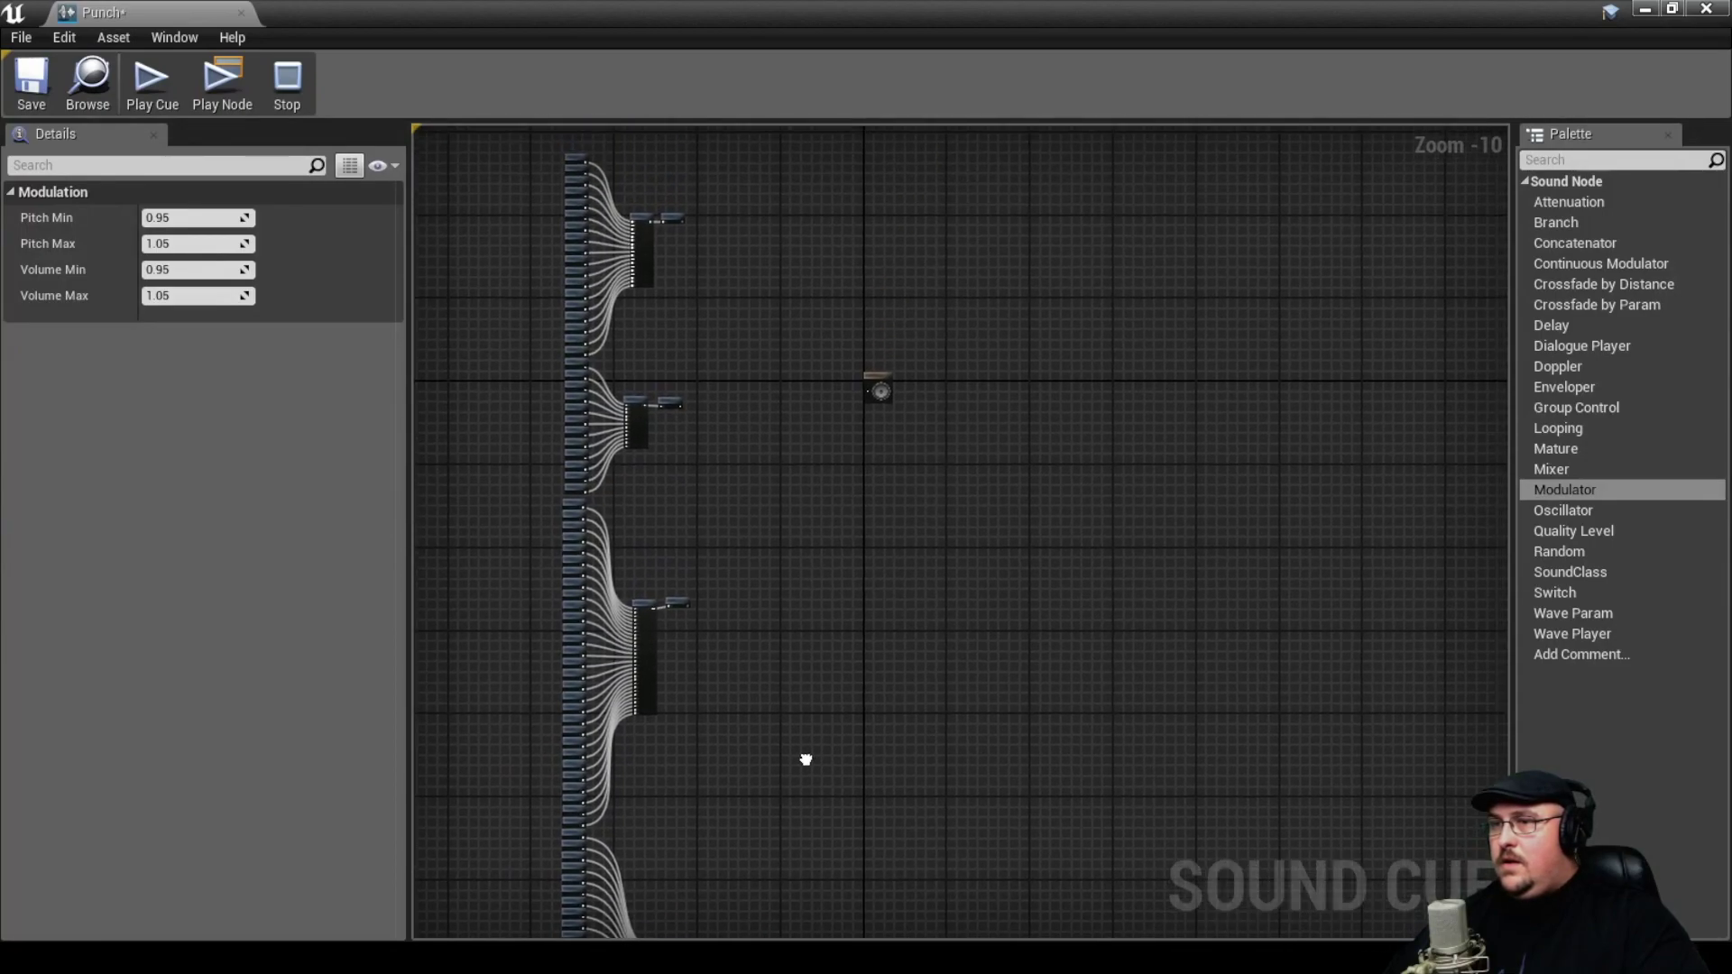
click(671, 215)
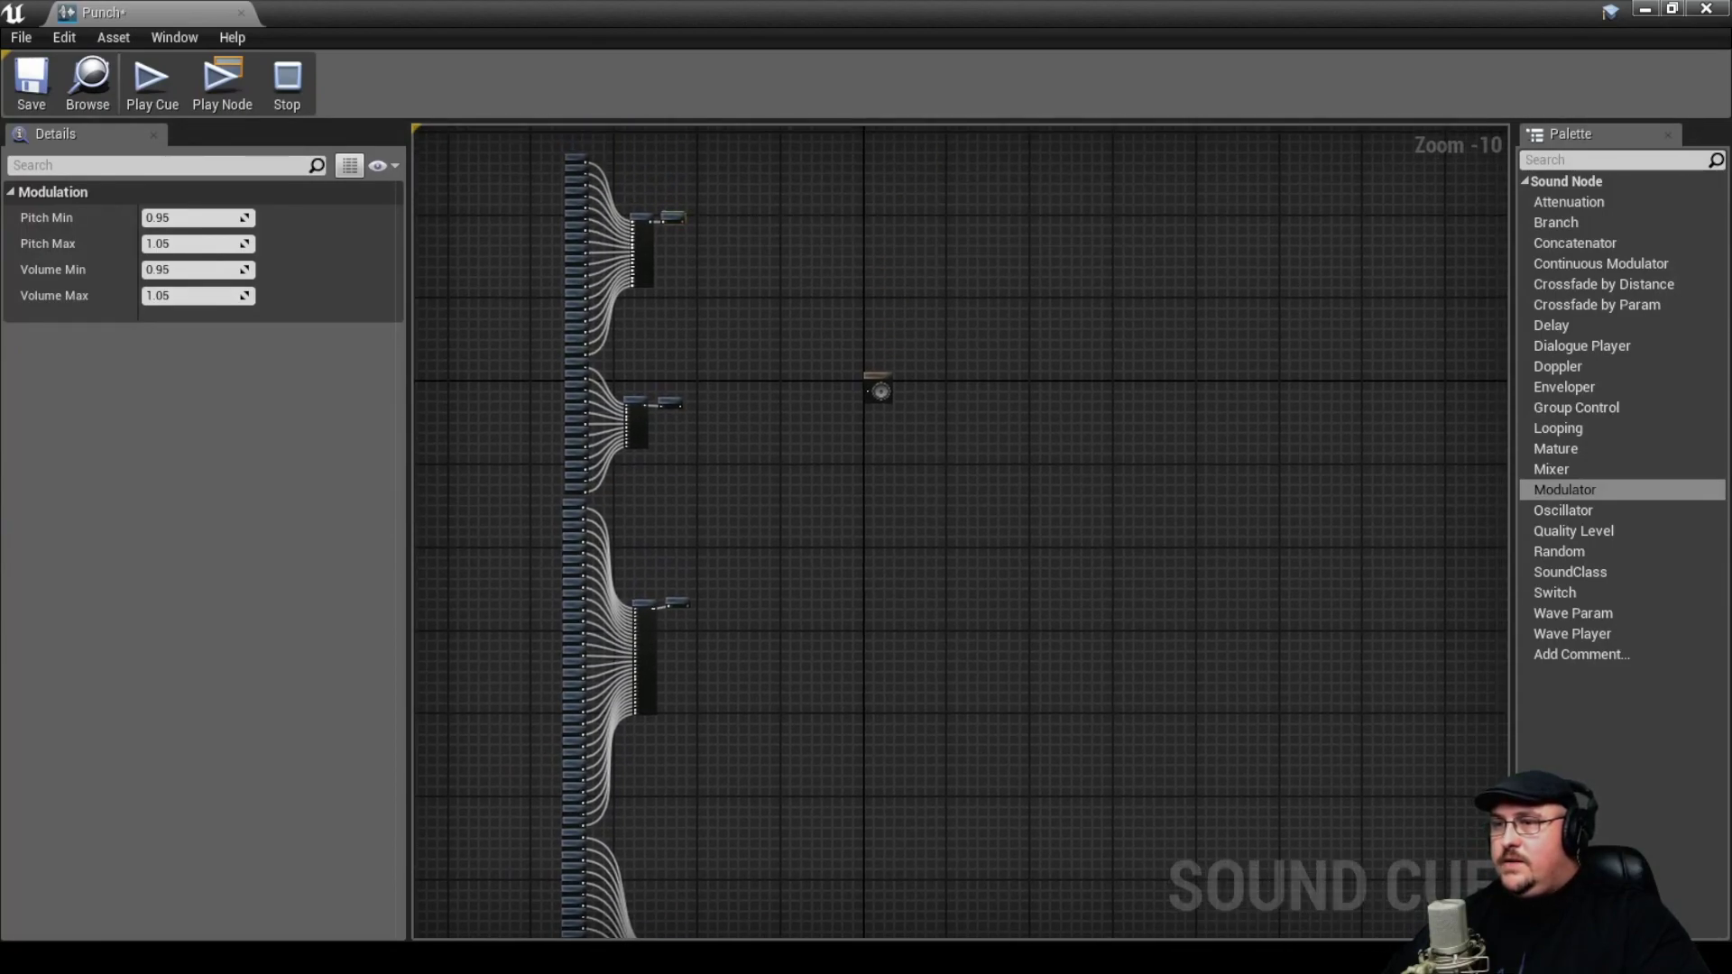
ctrl+click(667, 399)
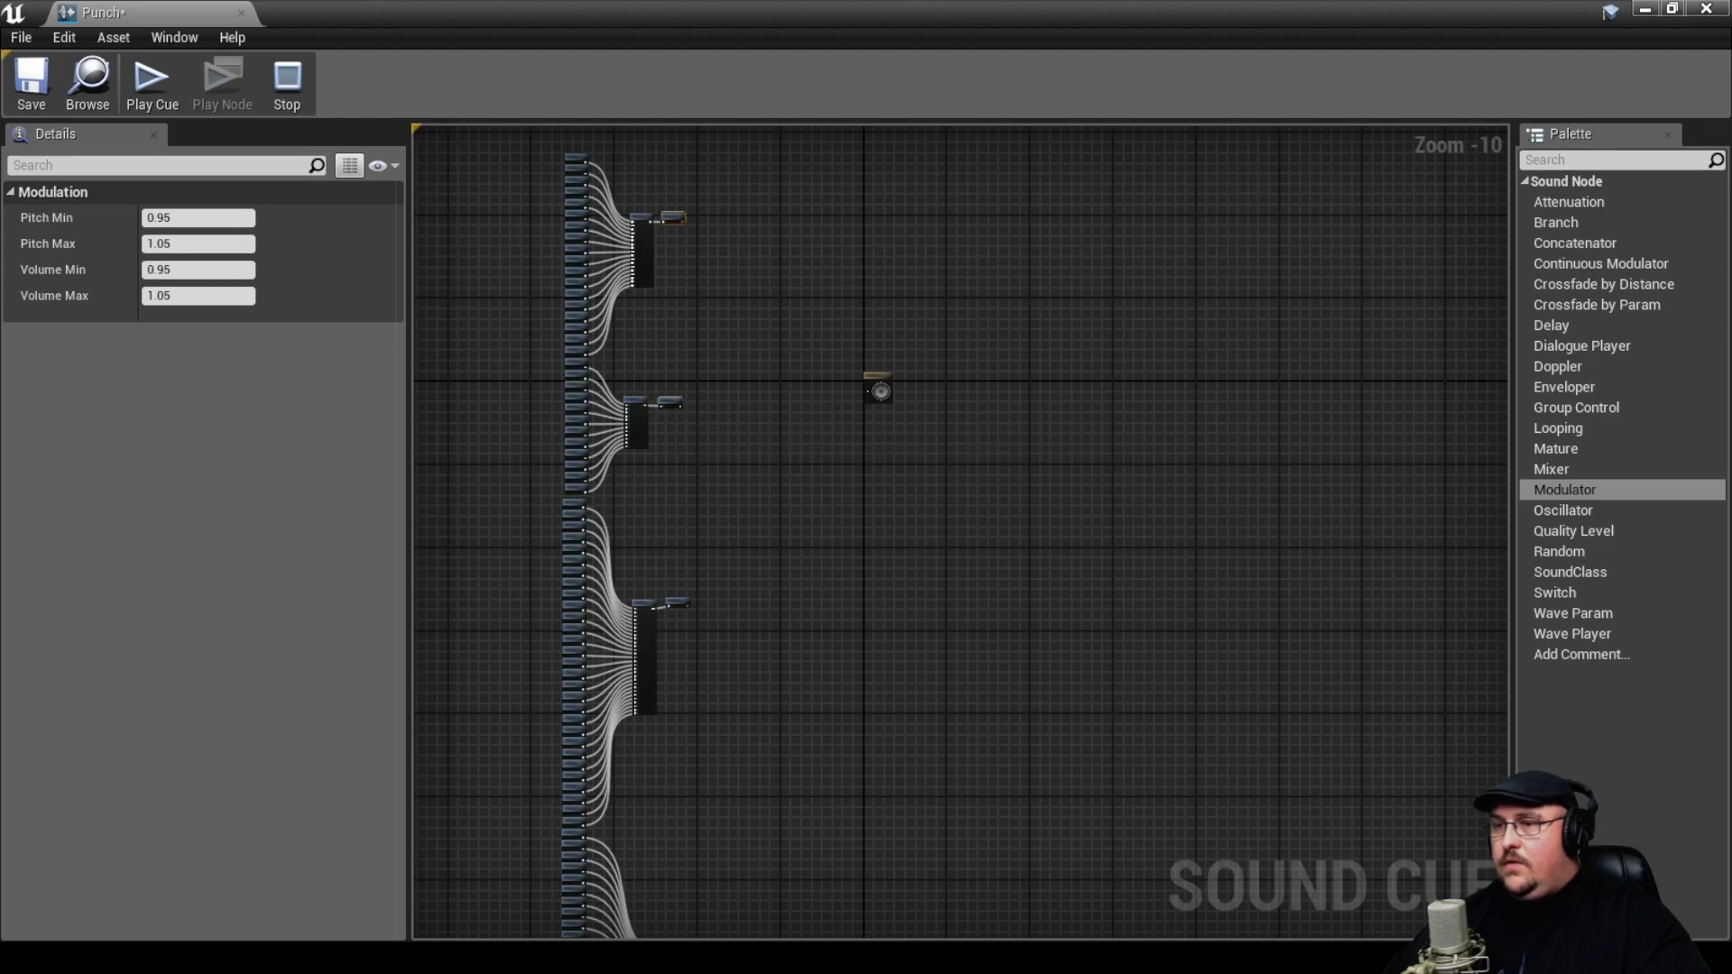
ctrl+click(681, 602)
right_drag(904, 785, 851, 434)
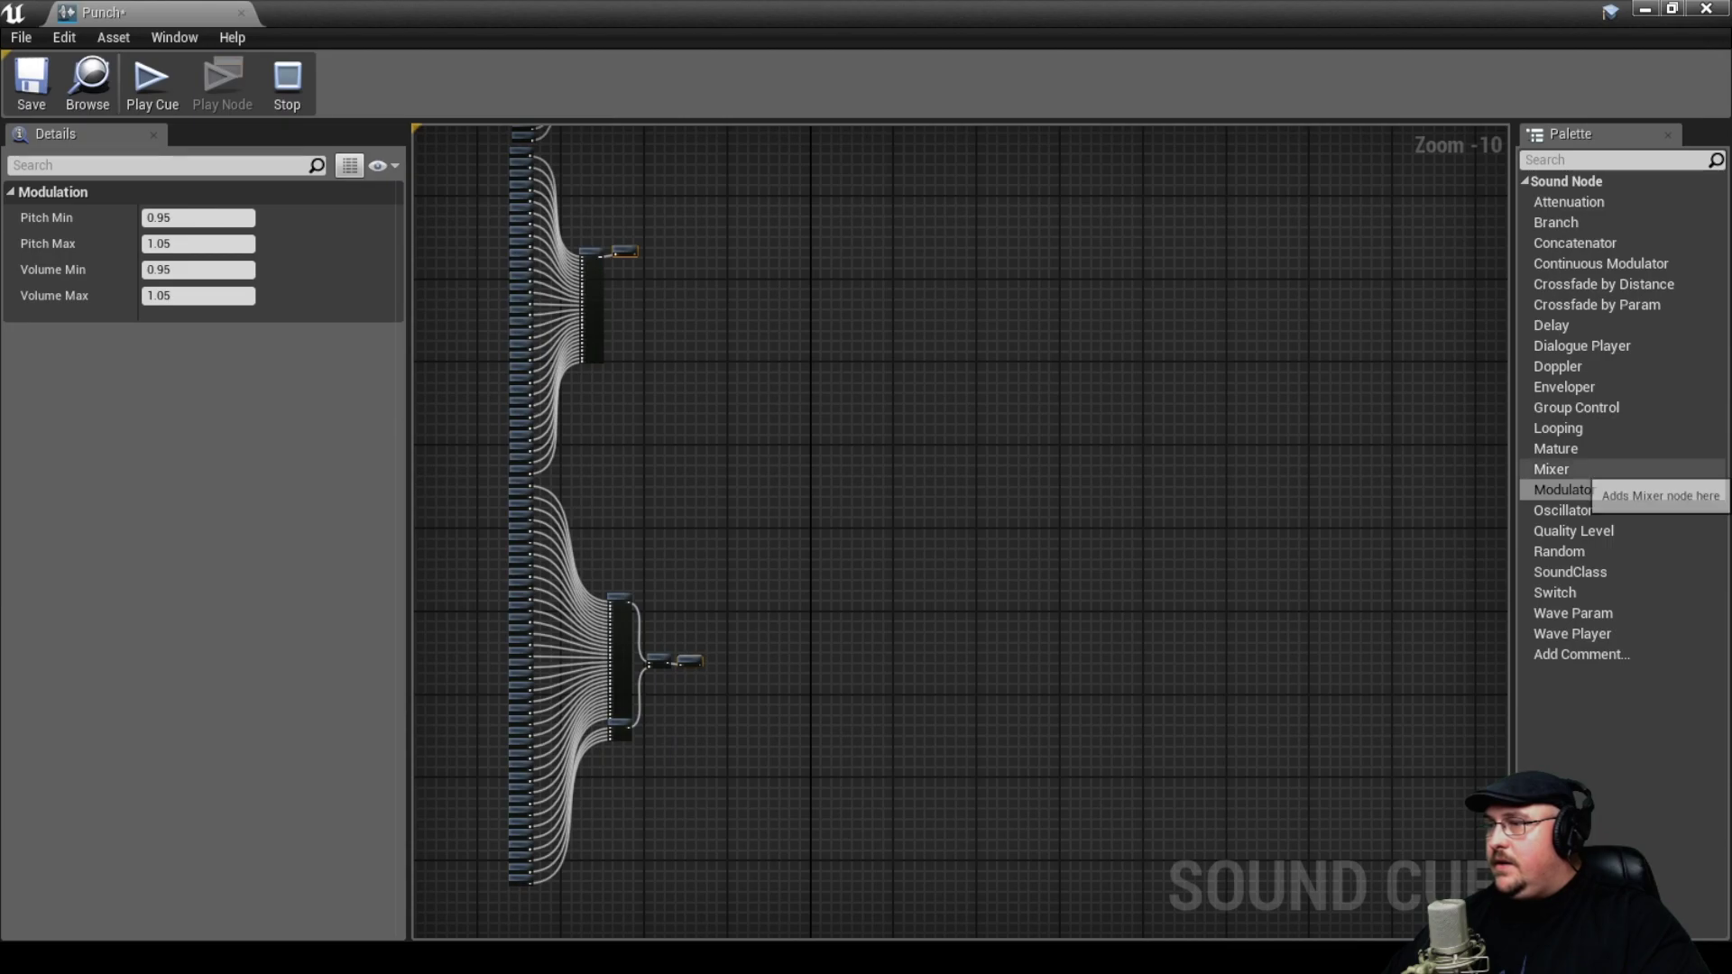
drag(1552, 469, 777, 305)
right_drag(997, 369, 1037, 715)
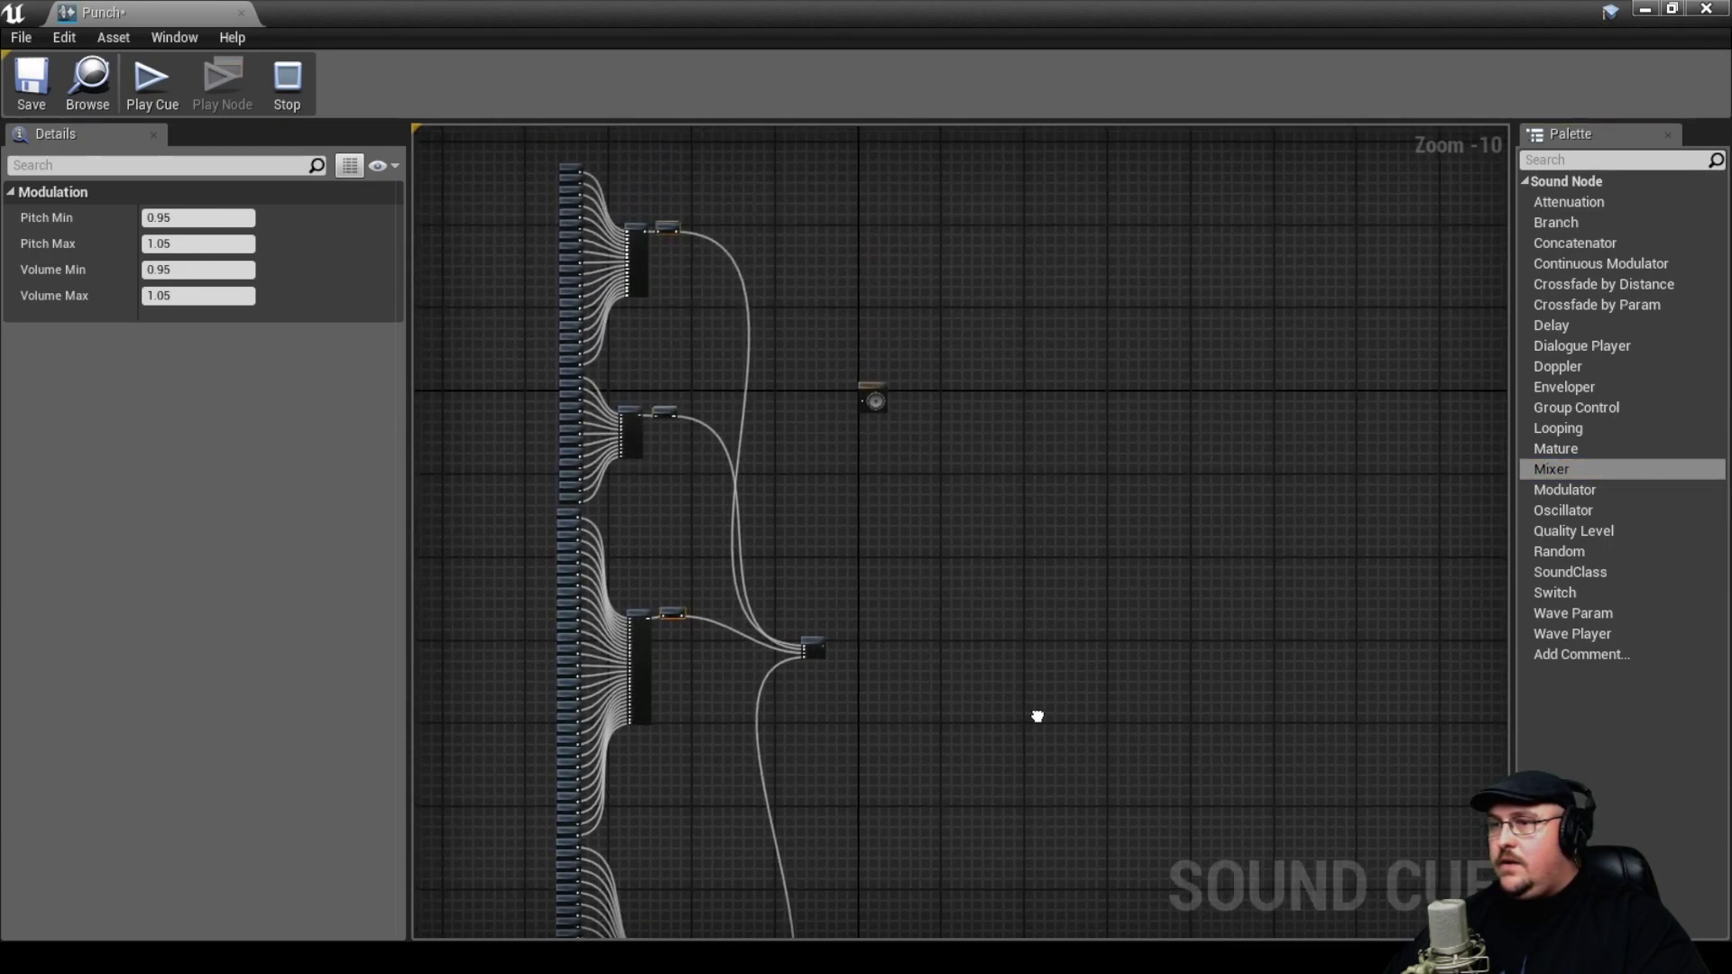
- Move the Mixer to a height between the Bed_Impact and Pillow_Impact Modulators and place the Output node beside it
drag(814, 647, 830, 529)
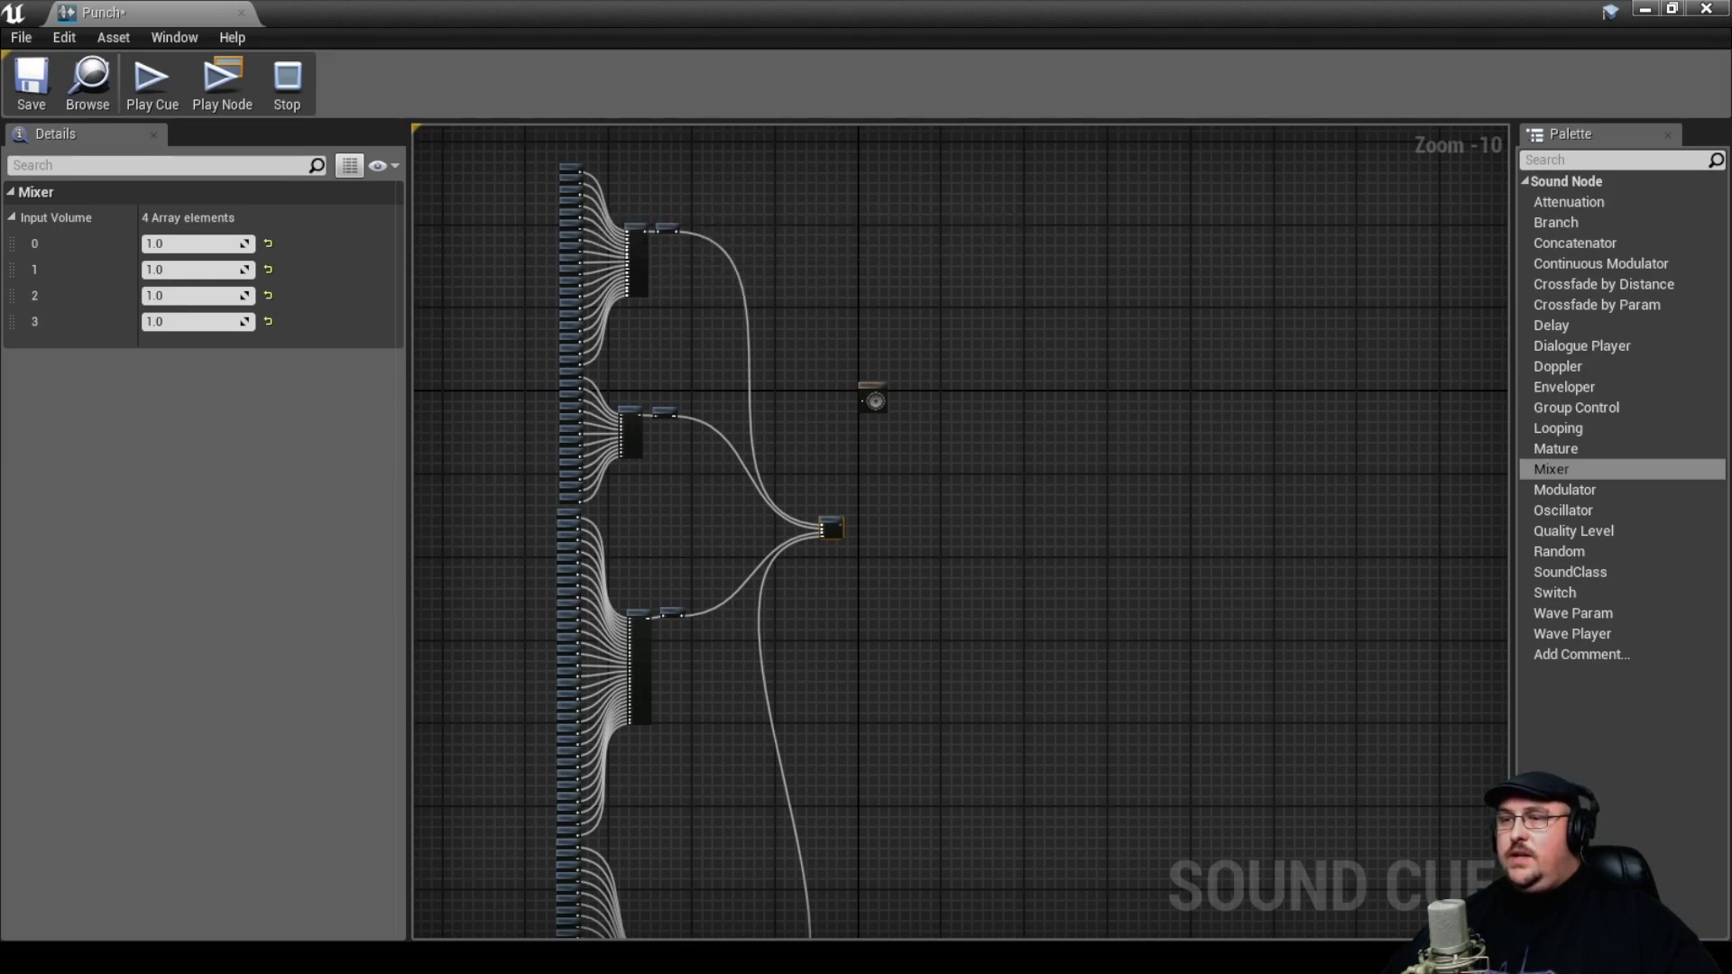
right_drag(962, 753, 917, 650)
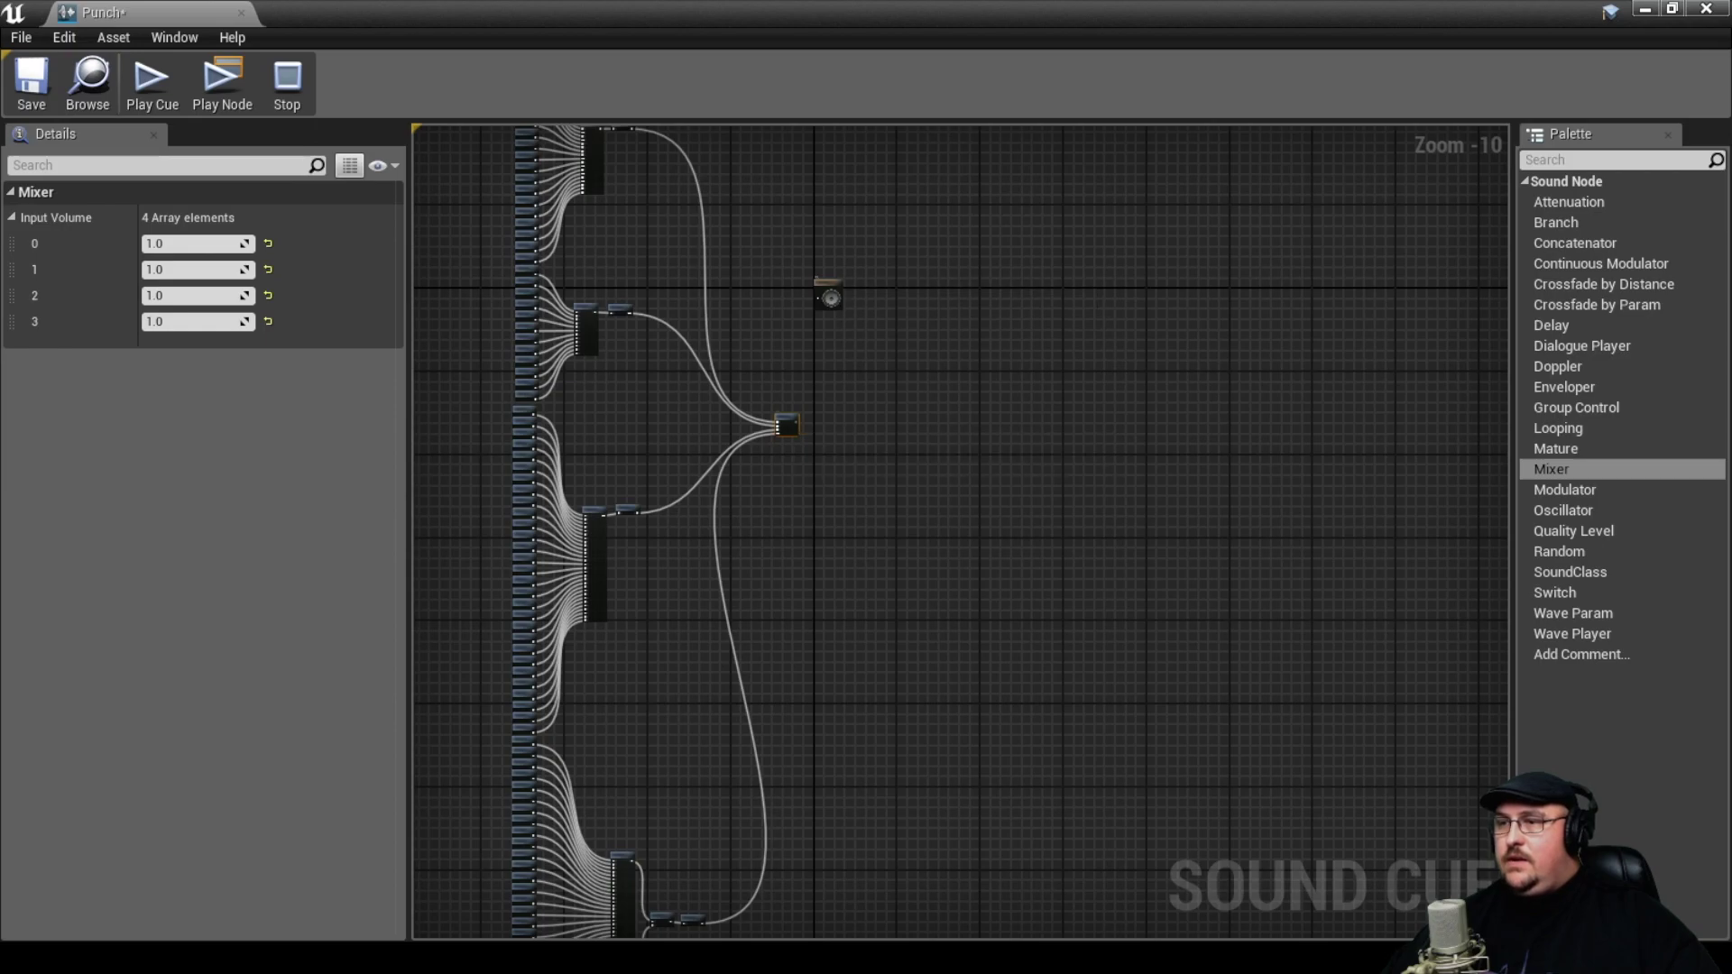
drag(829, 298, 839, 410)
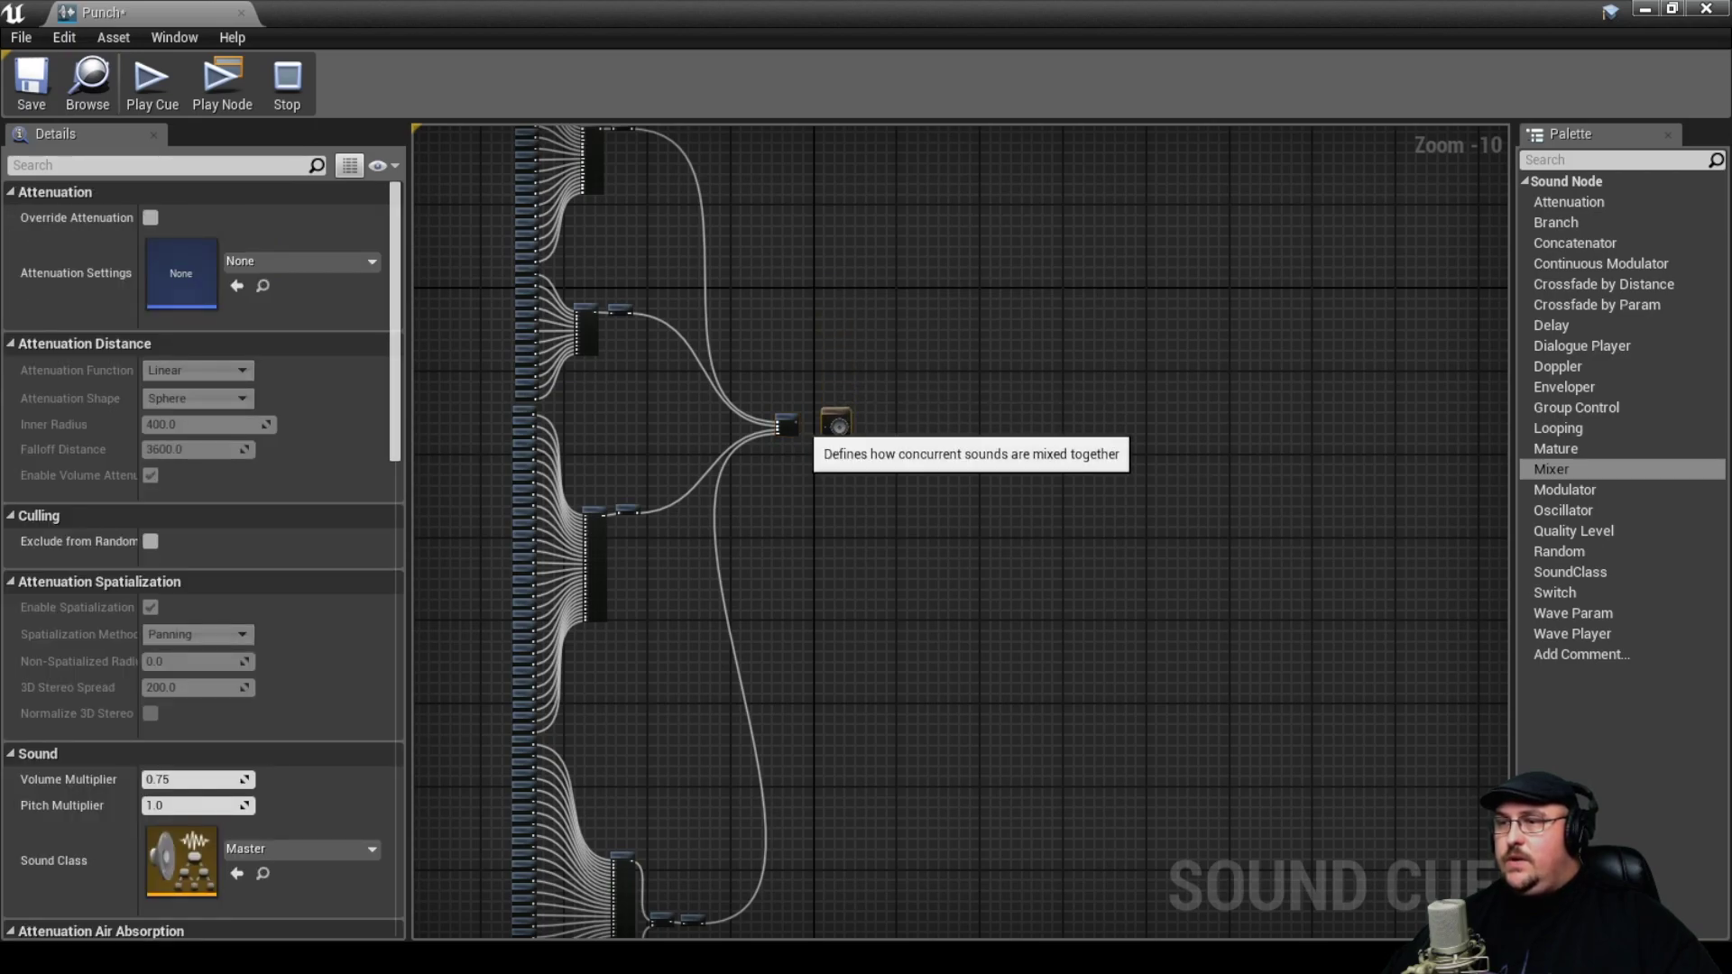
- Connect the Mixer's output to the Output node, leaving some space between the two nodes
scroll(799, 427, up, 8)
scroll(787, 433, up, 2)
drag(766, 379, 971, 409)
right_drag(1034, 312, 957, 296)
right_drag(1222, 423, 1070, 454)
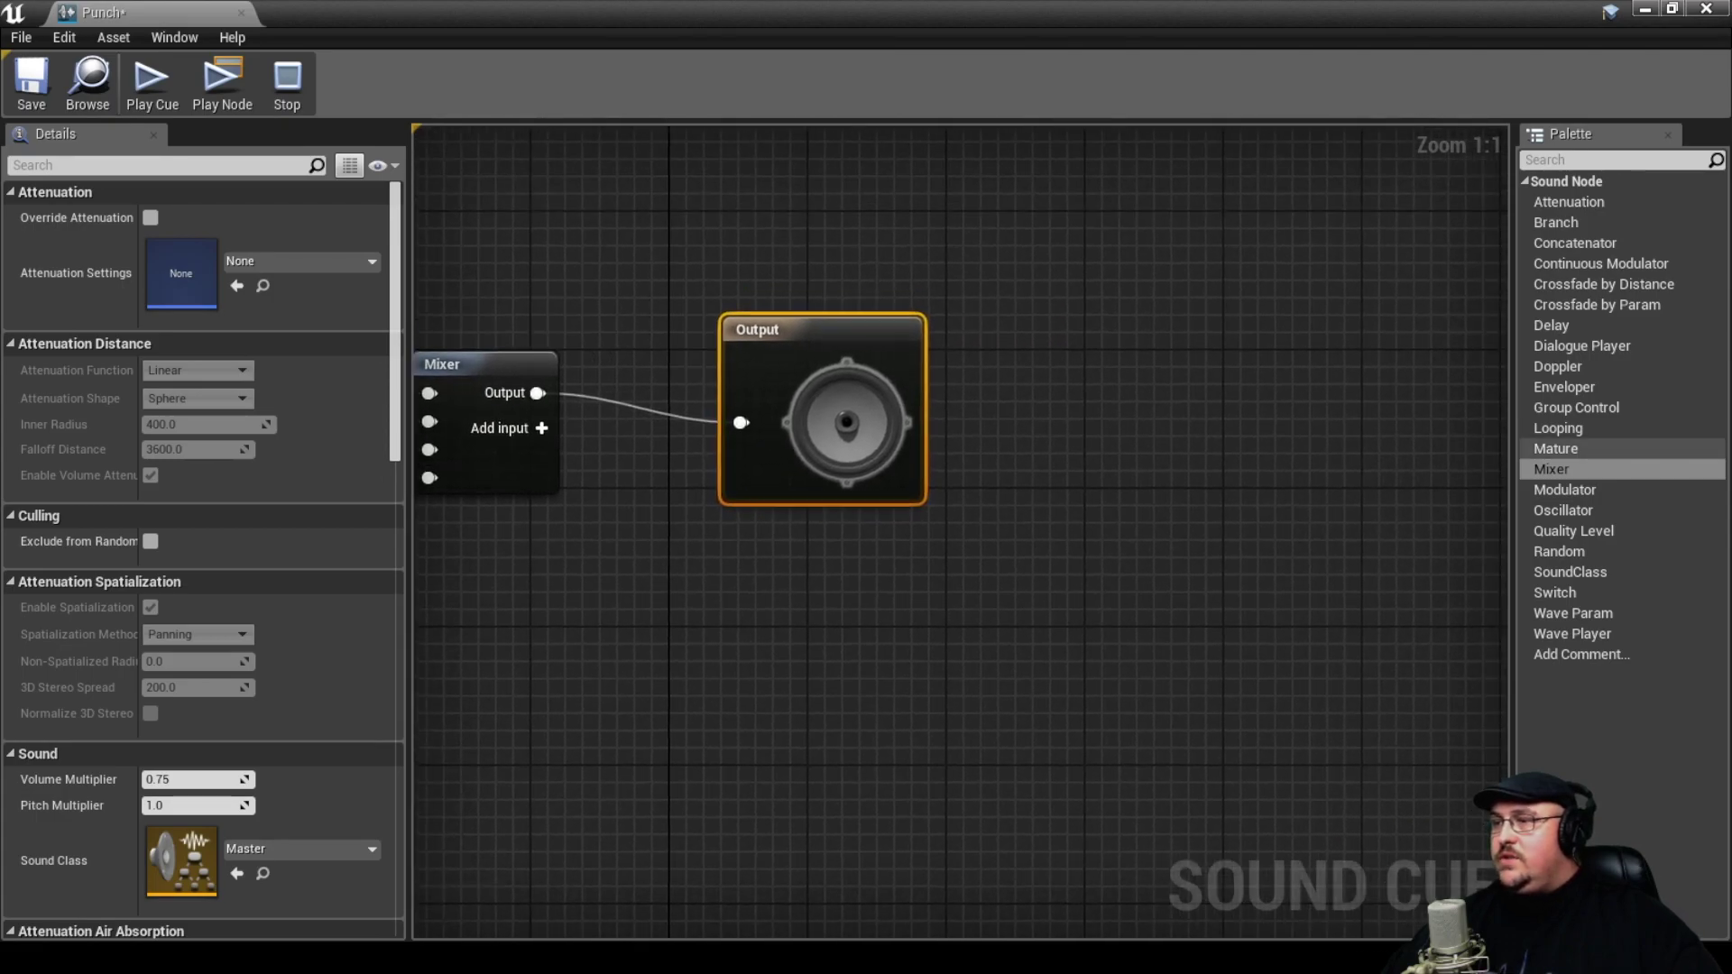
- Insert a Modulator node between the Mixer and the Output node, wire it through and line it up with them
drag(1565, 489, 645, 622)
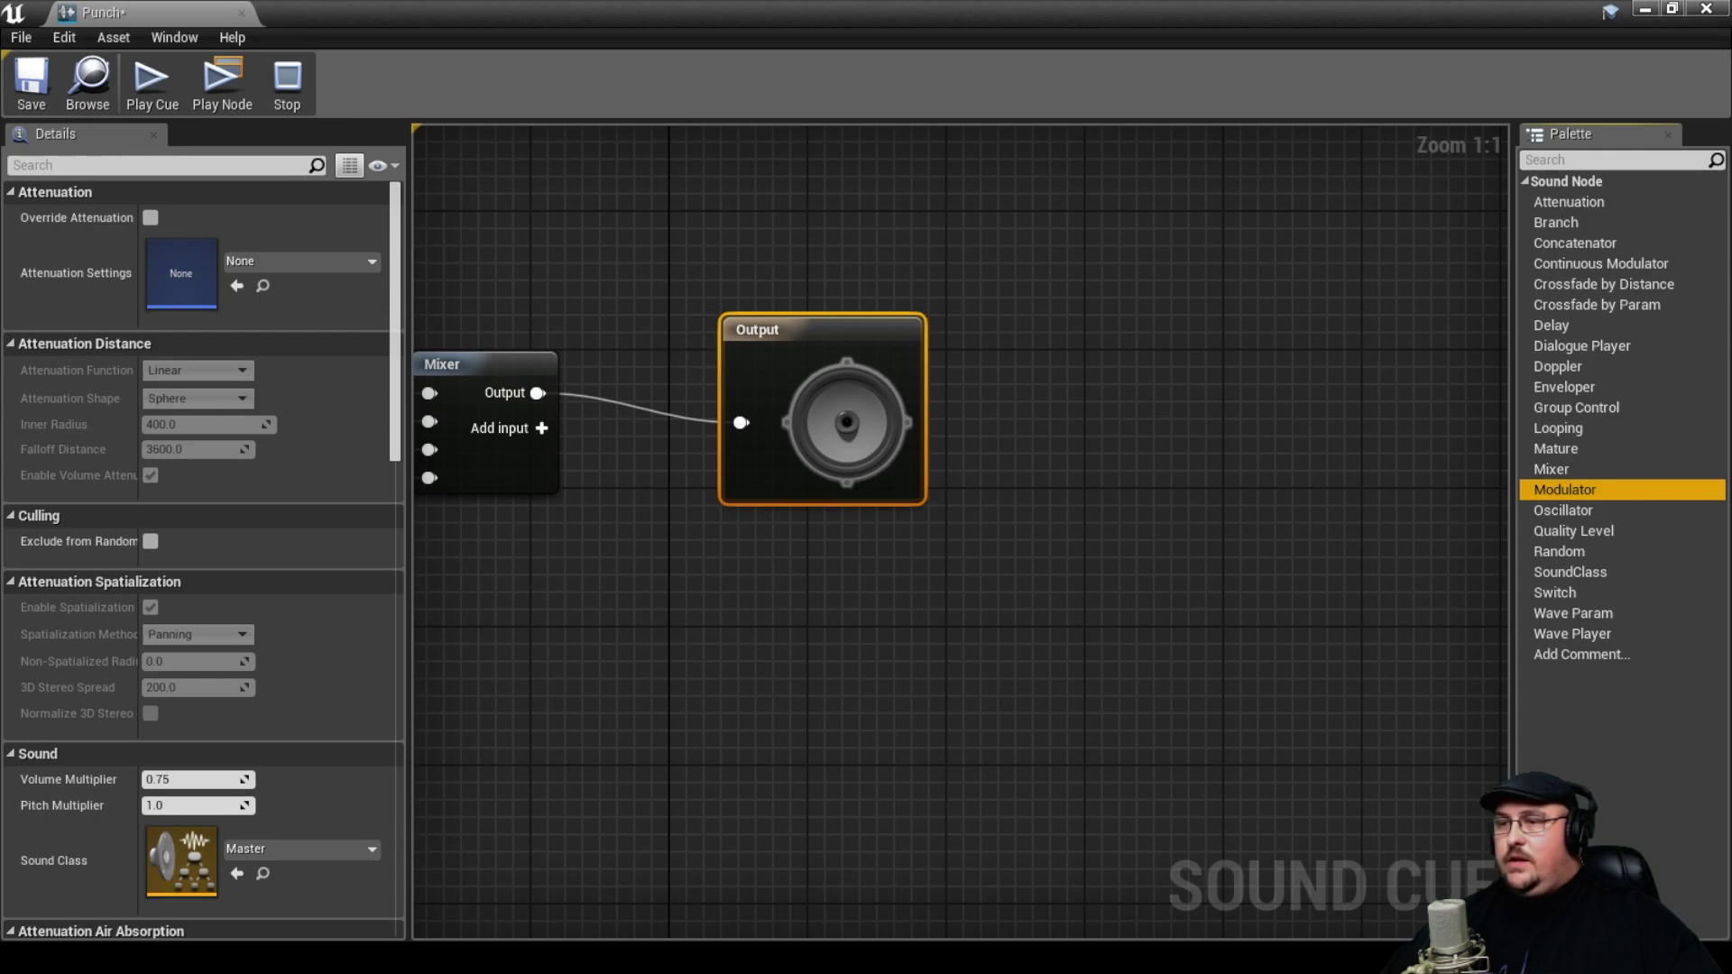
drag(537, 392, 740, 422)
drag(816, 359, 1039, 346)
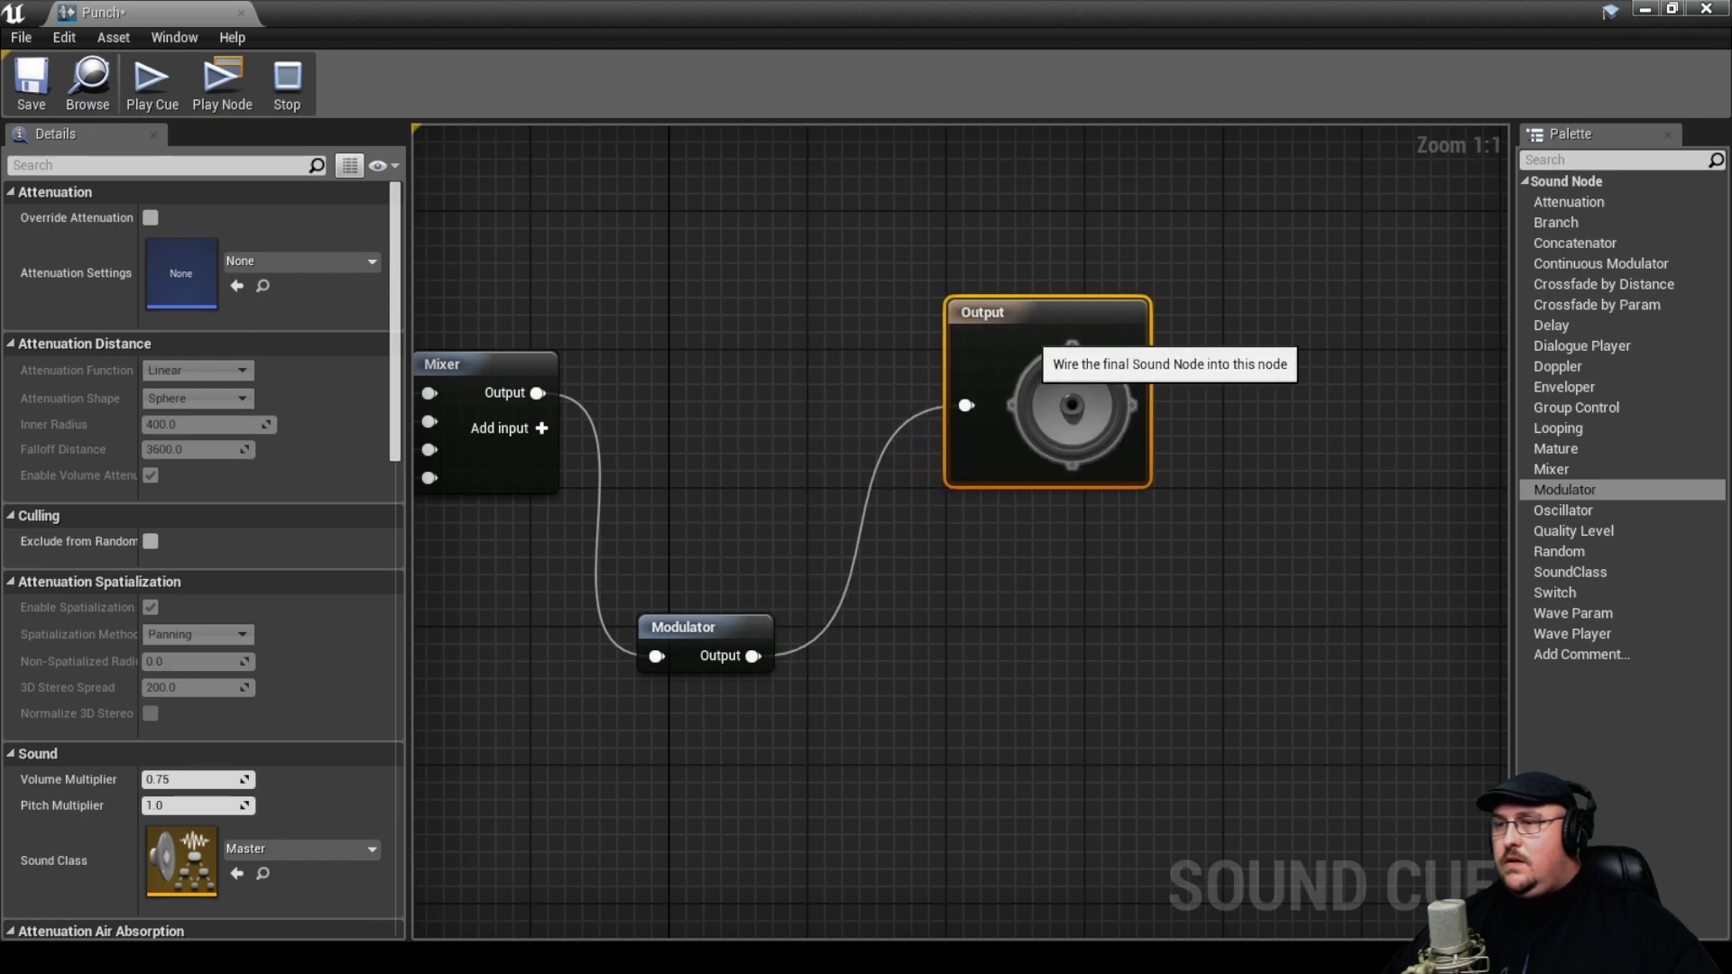
drag(686, 627, 696, 377)
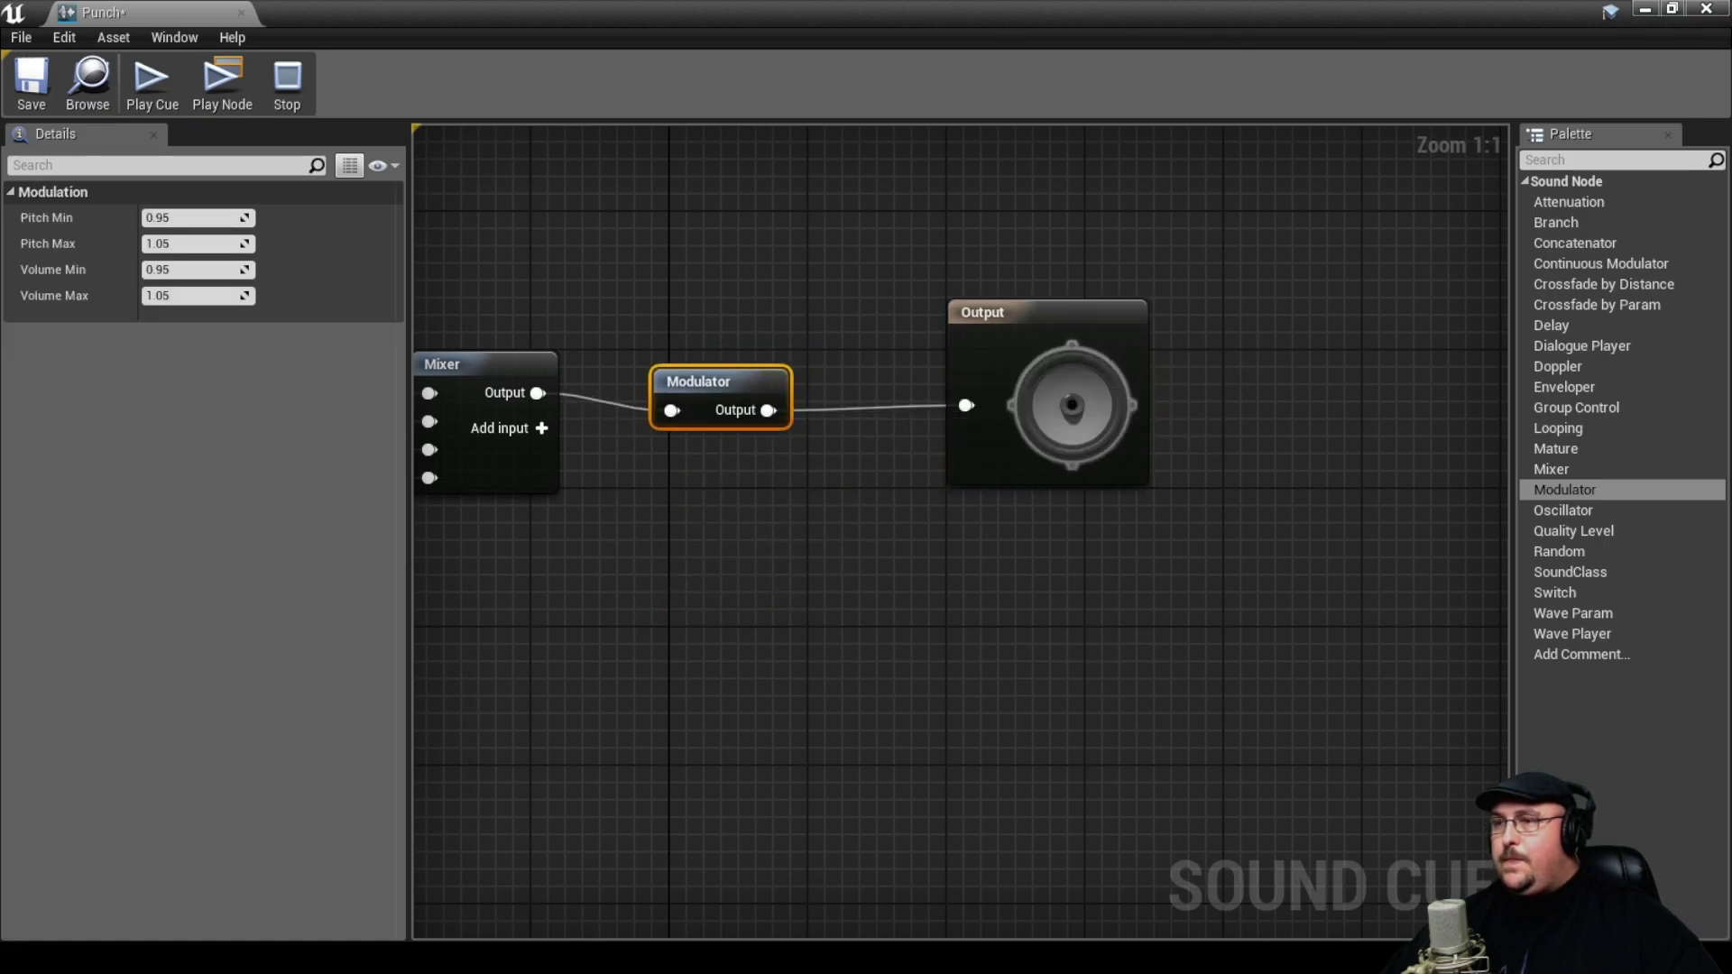
- Set the sound cue's Volume Multiplier to 1.75
right_drag(947, 547, 1136, 591)
scroll(1028, 577, down, 11)
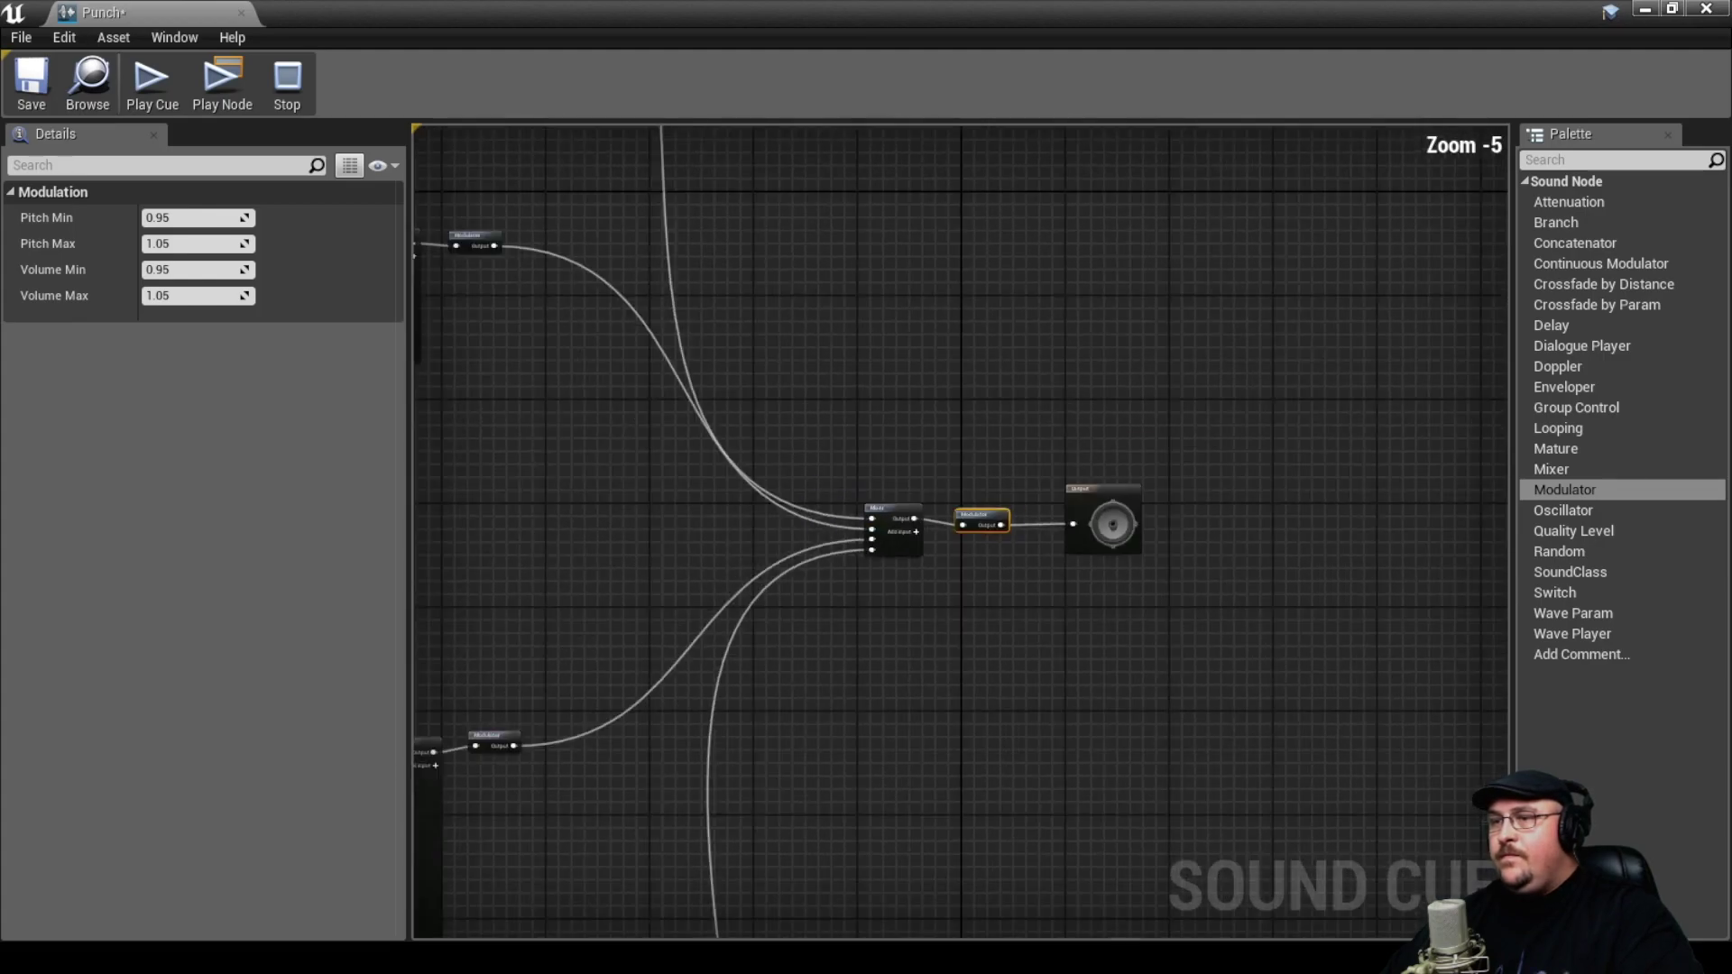
right_drag(1142, 674, 1082, 533)
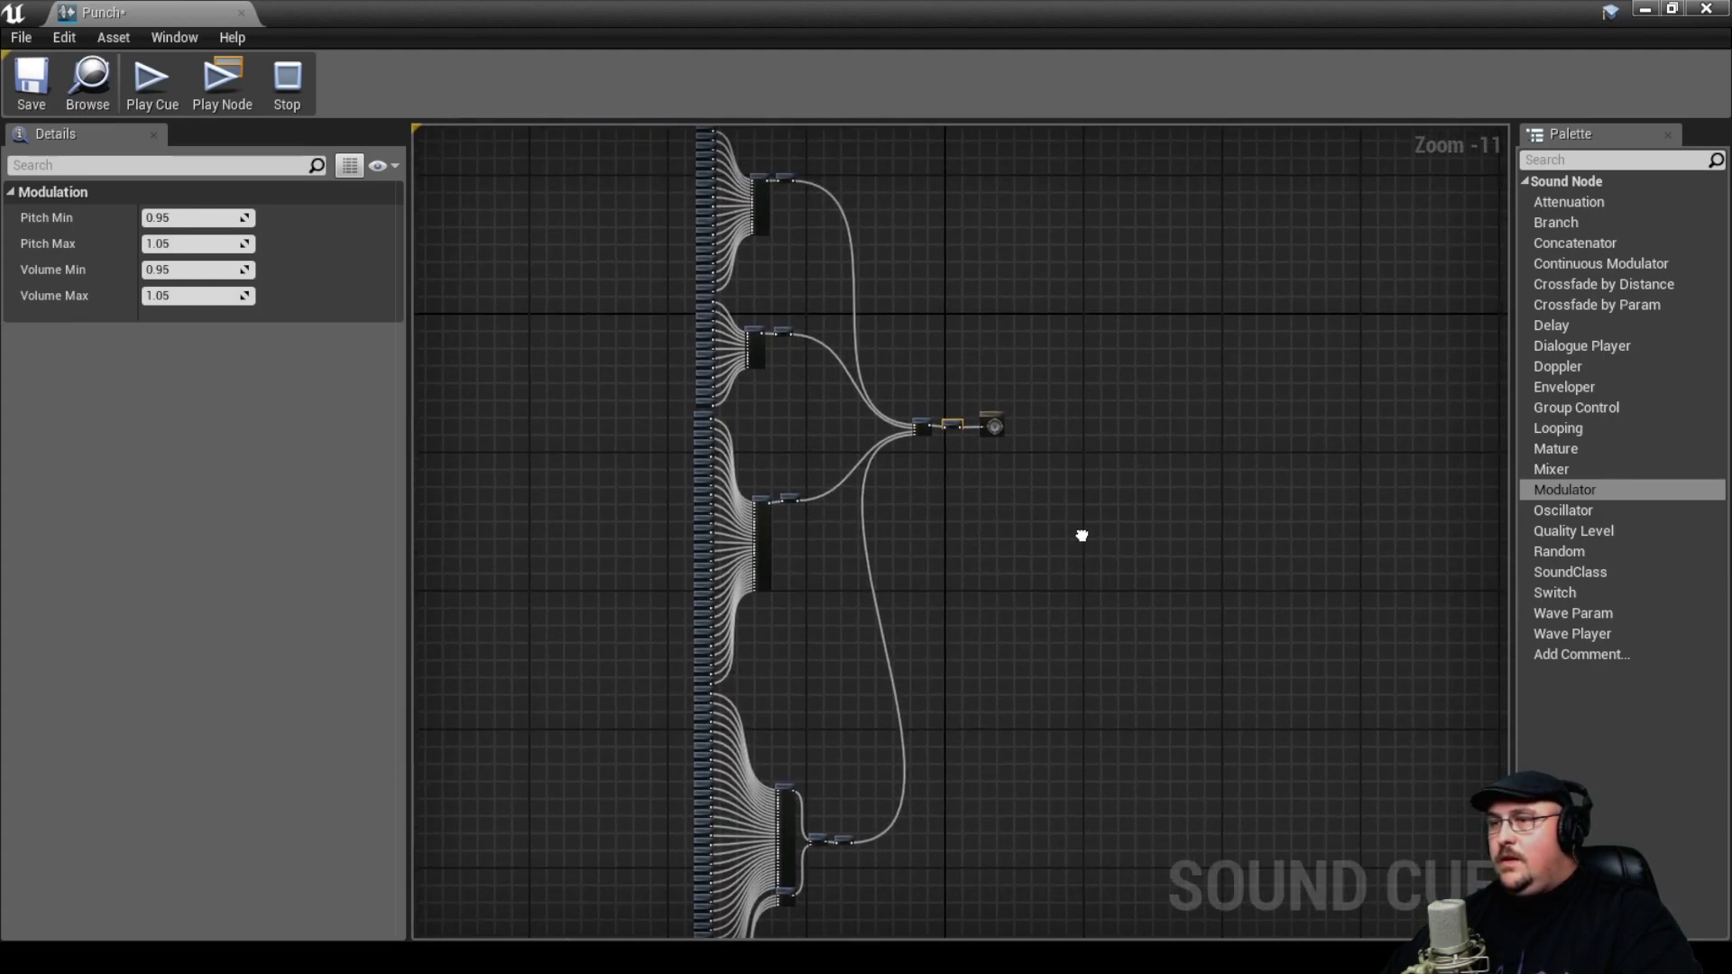
scroll(1083, 533, down, 1)
right_drag(1086, 617, 1076, 595)
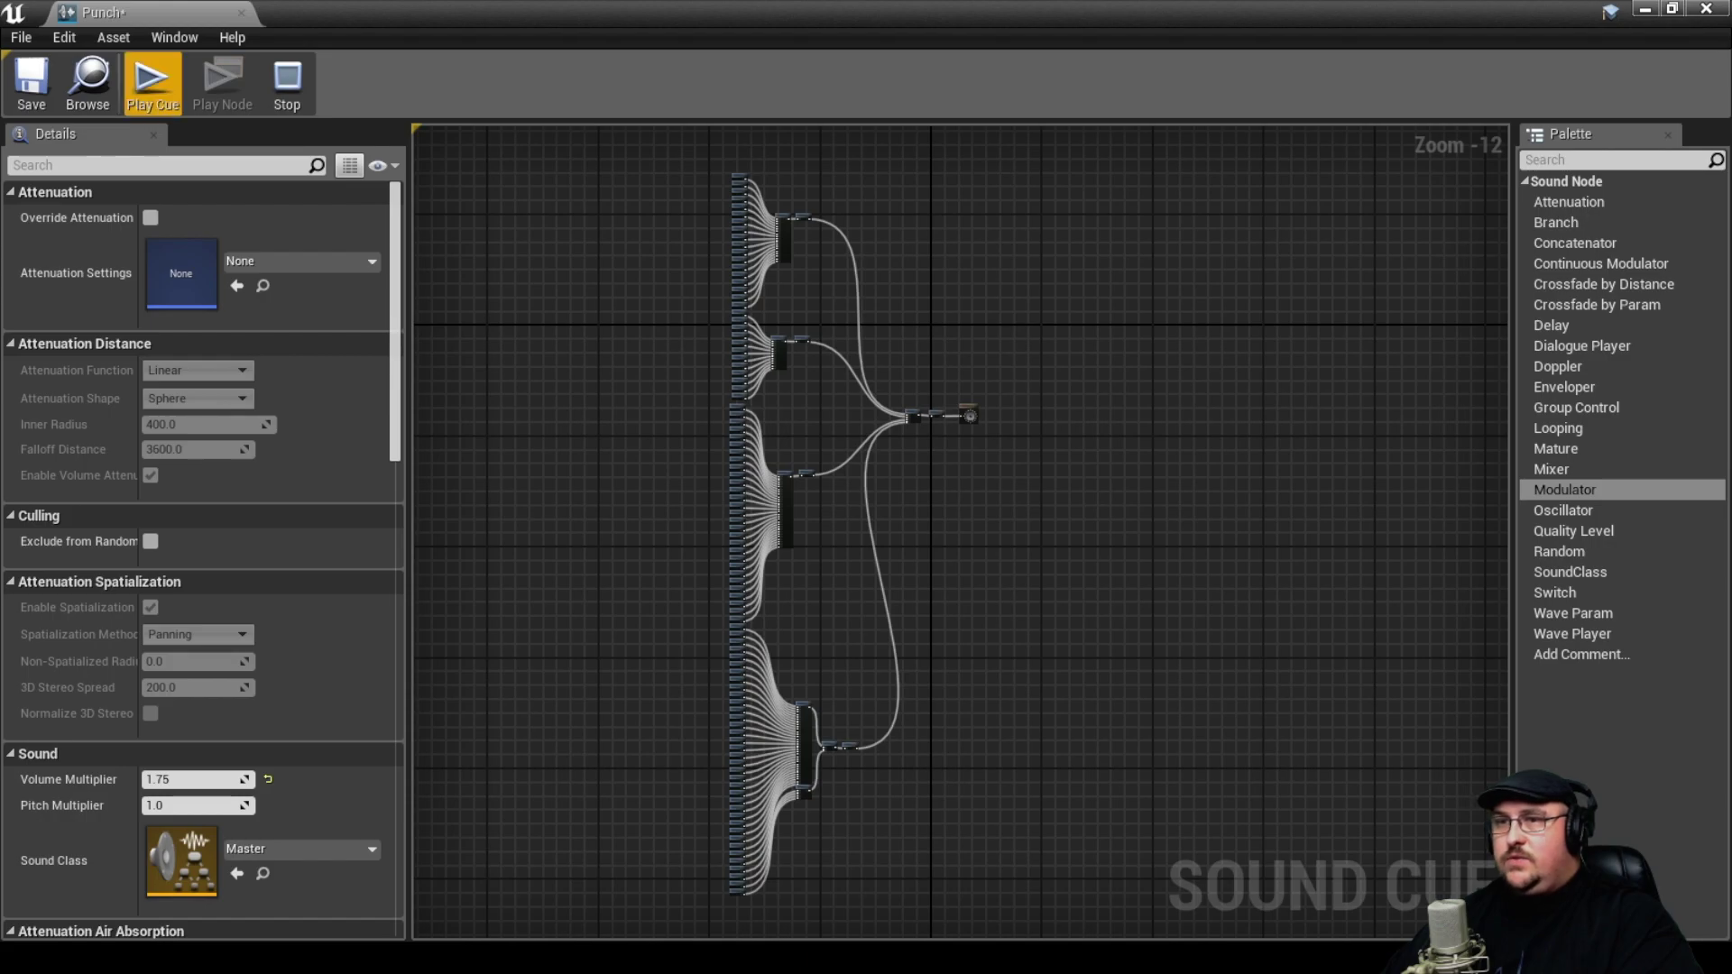
- Play the whole Punch cue repeatedly to listen to its randomized variations at the raised volume
click(154, 90)
click(153, 101)
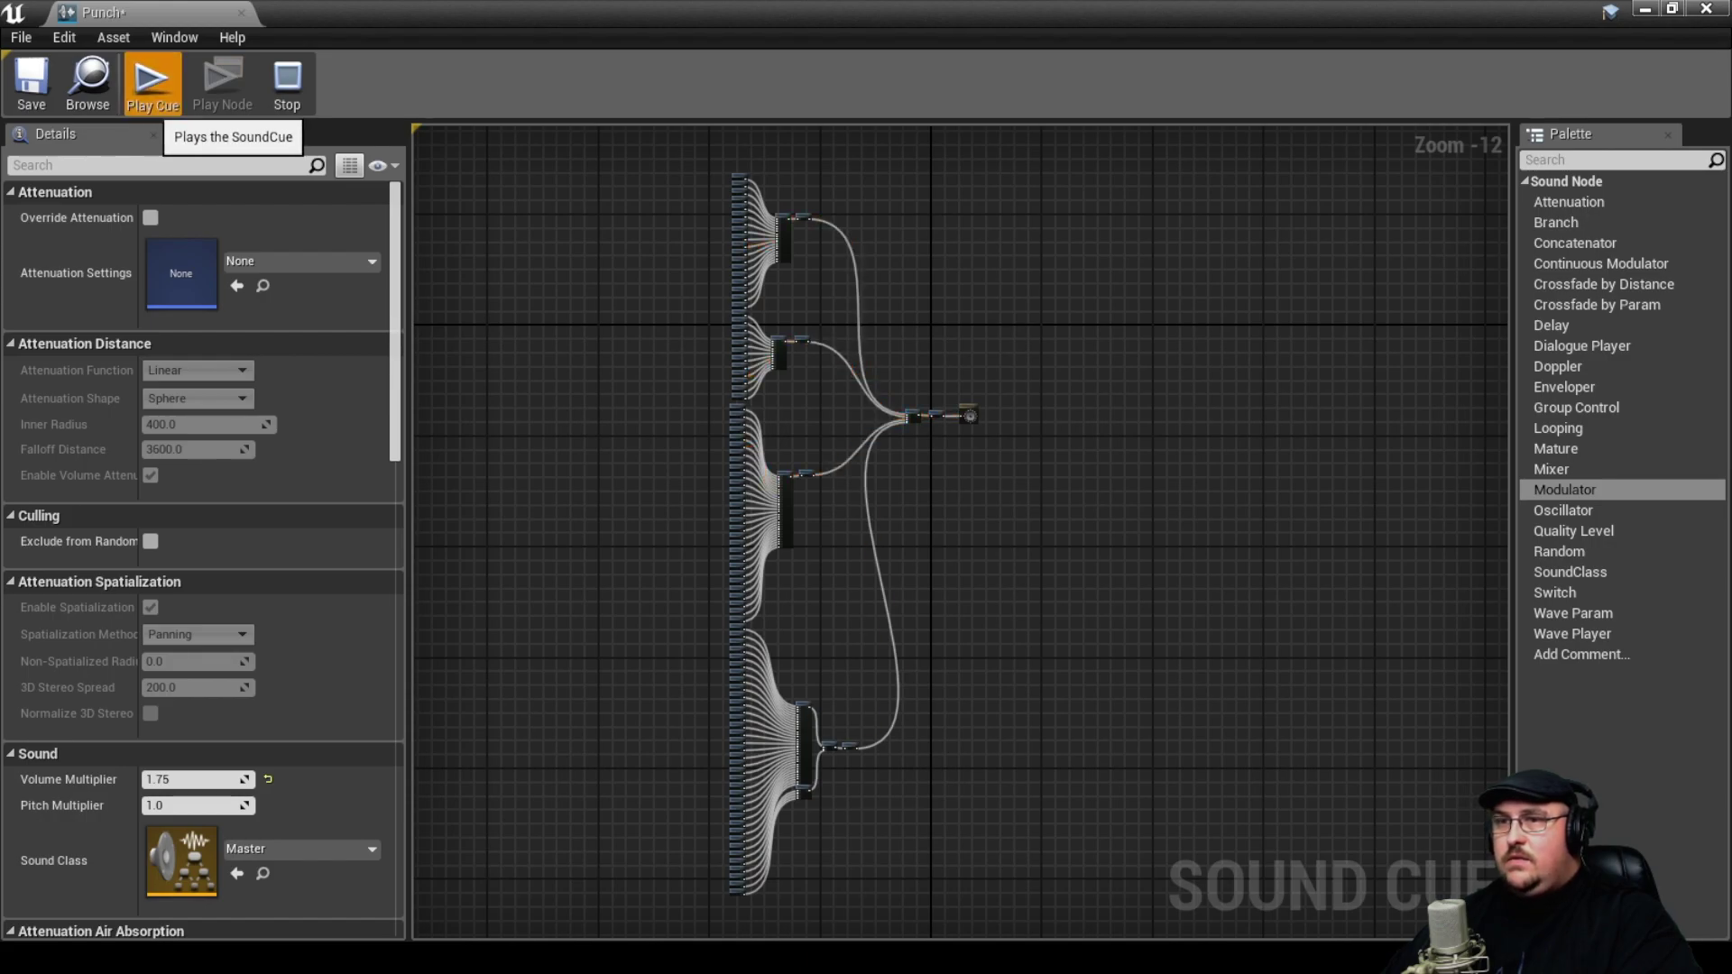
click(154, 101)
click(154, 90)
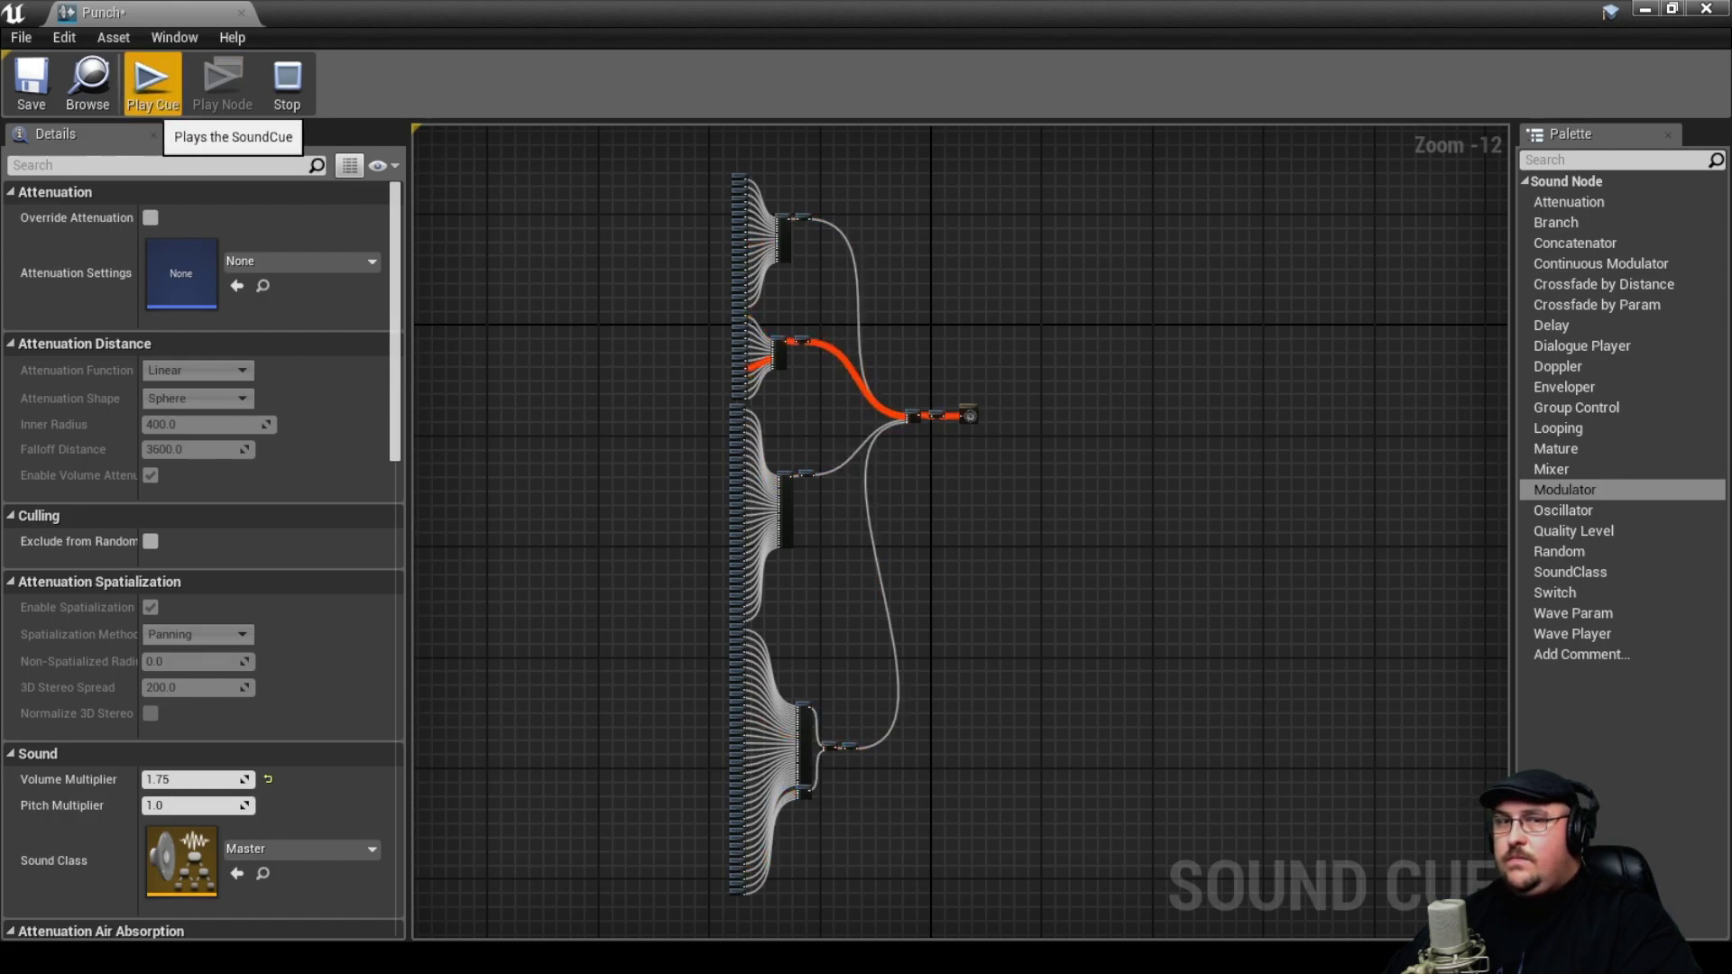
click(154, 90)
click(154, 90)
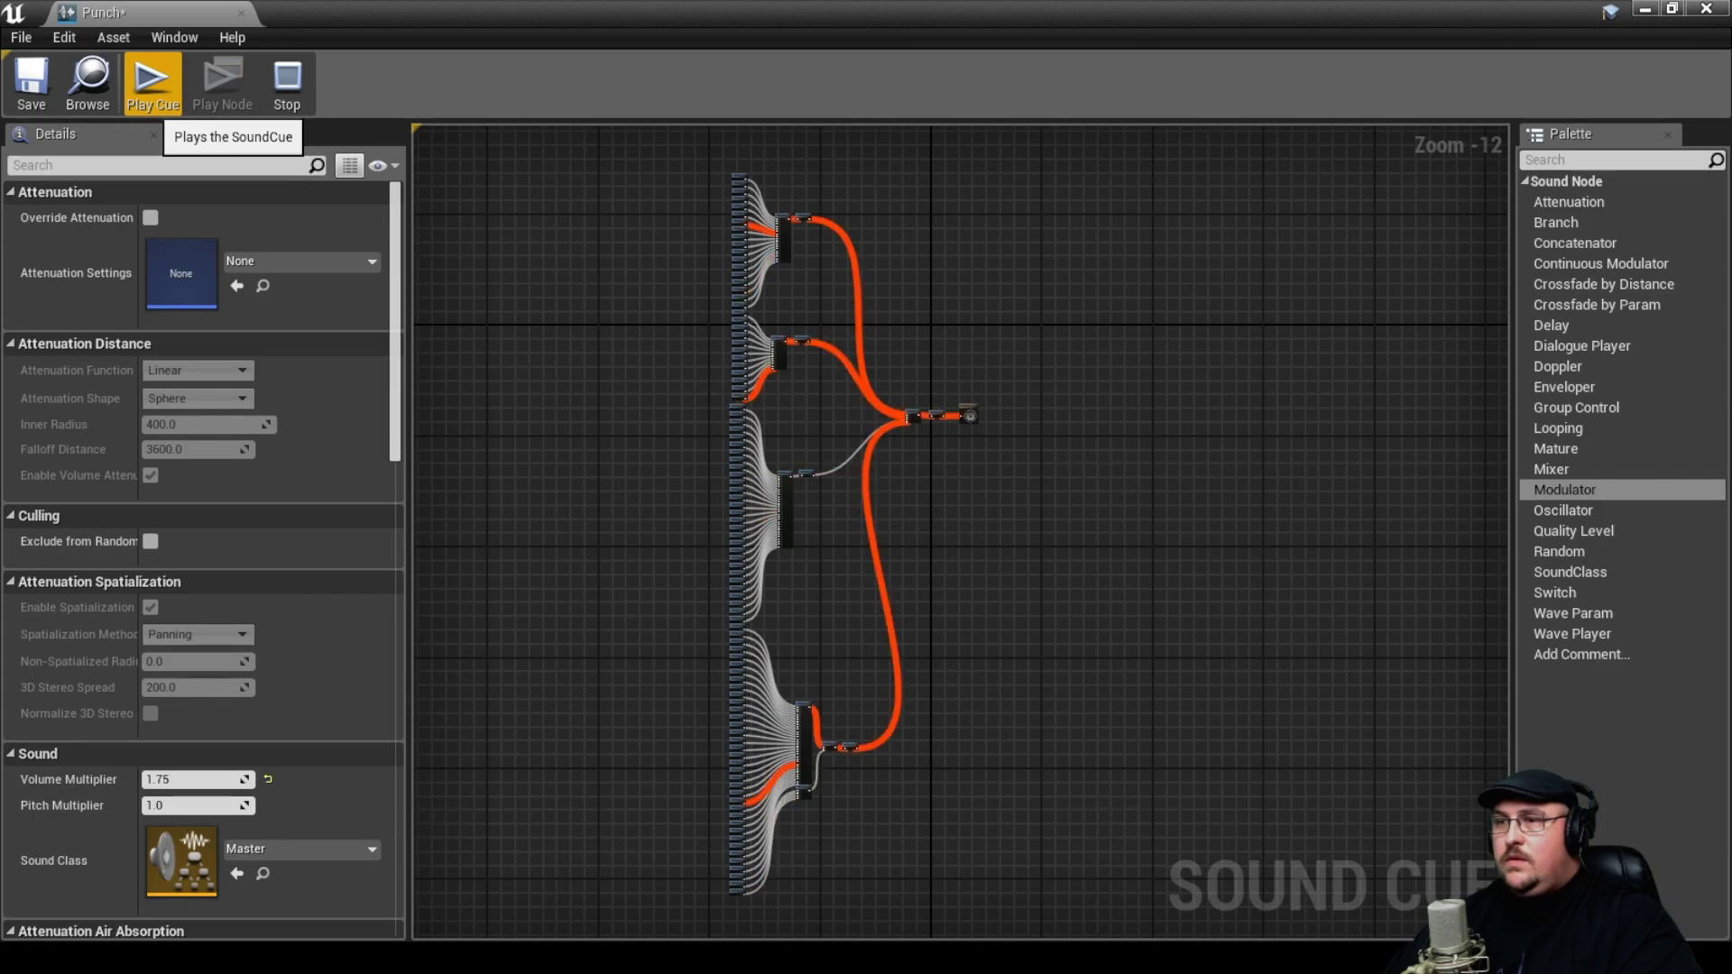
click(154, 90)
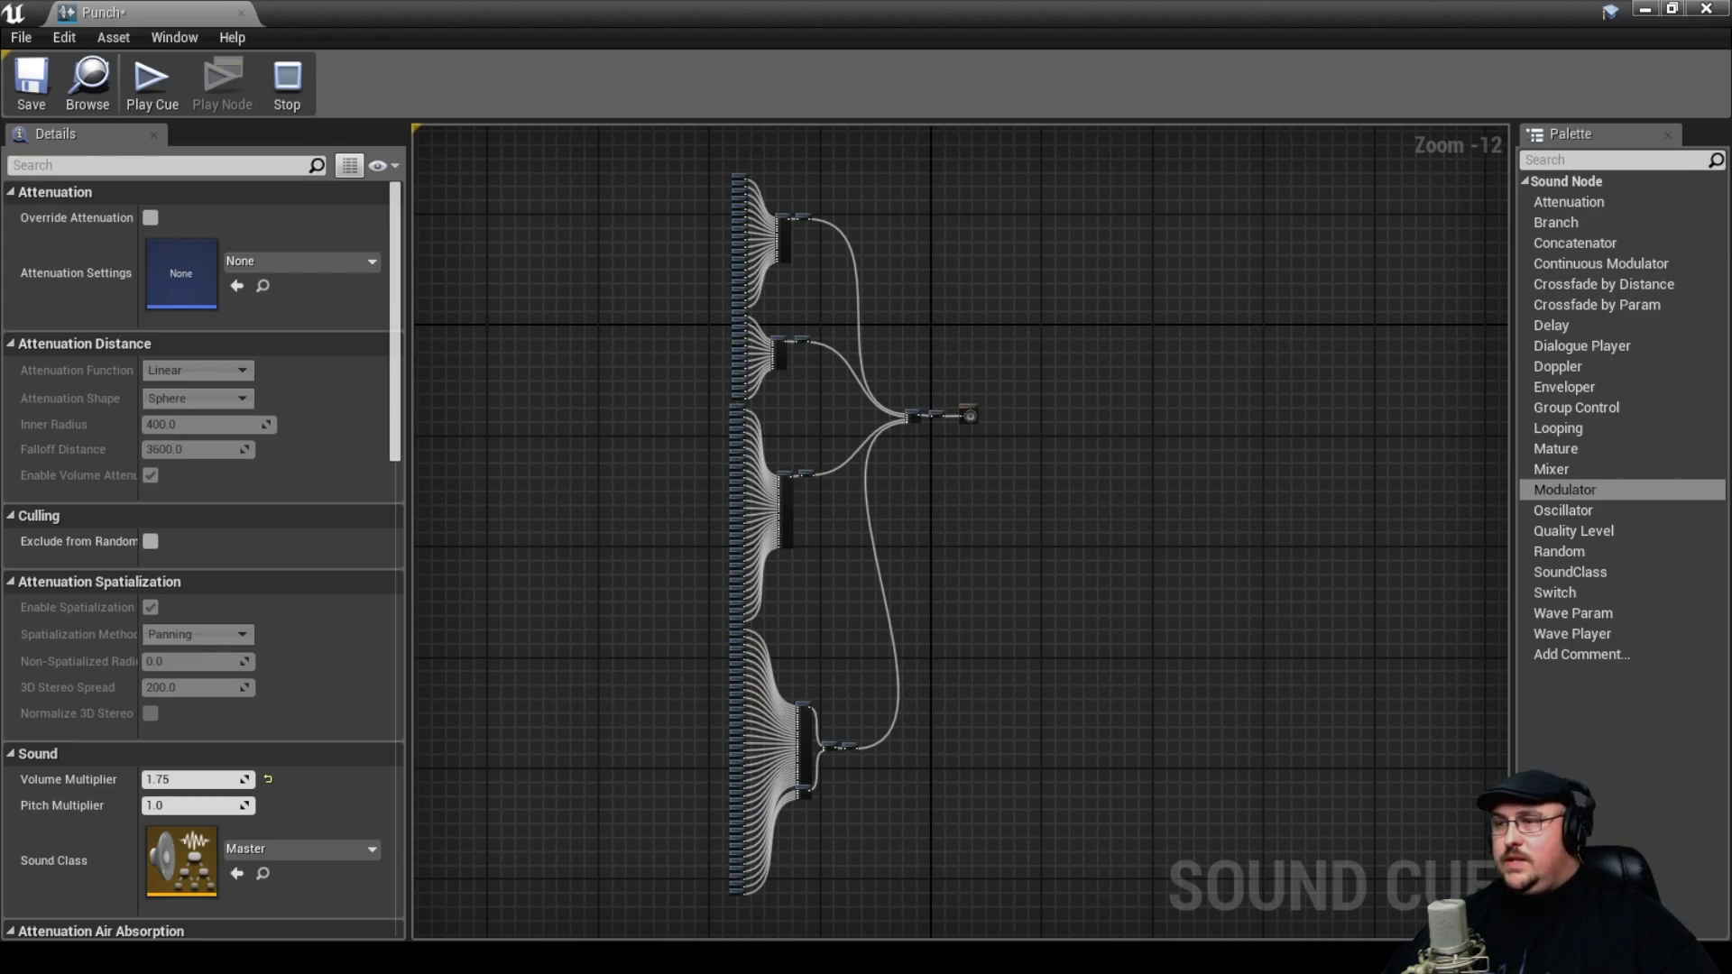
click(153, 90)
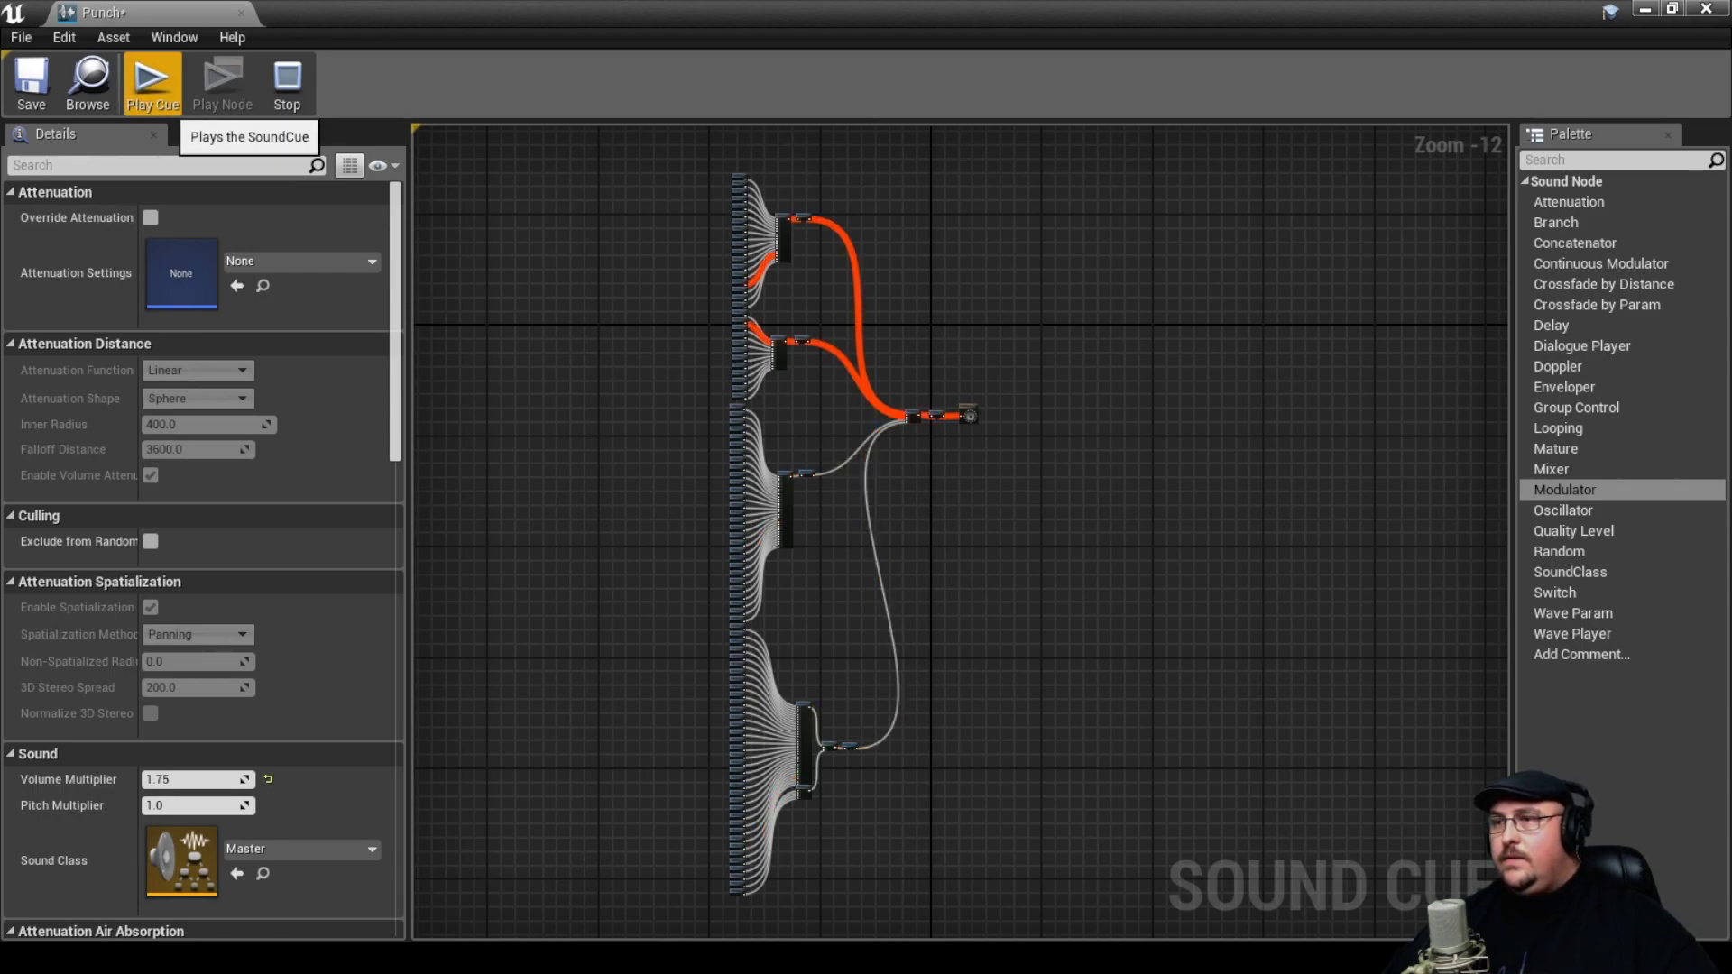
click(153, 91)
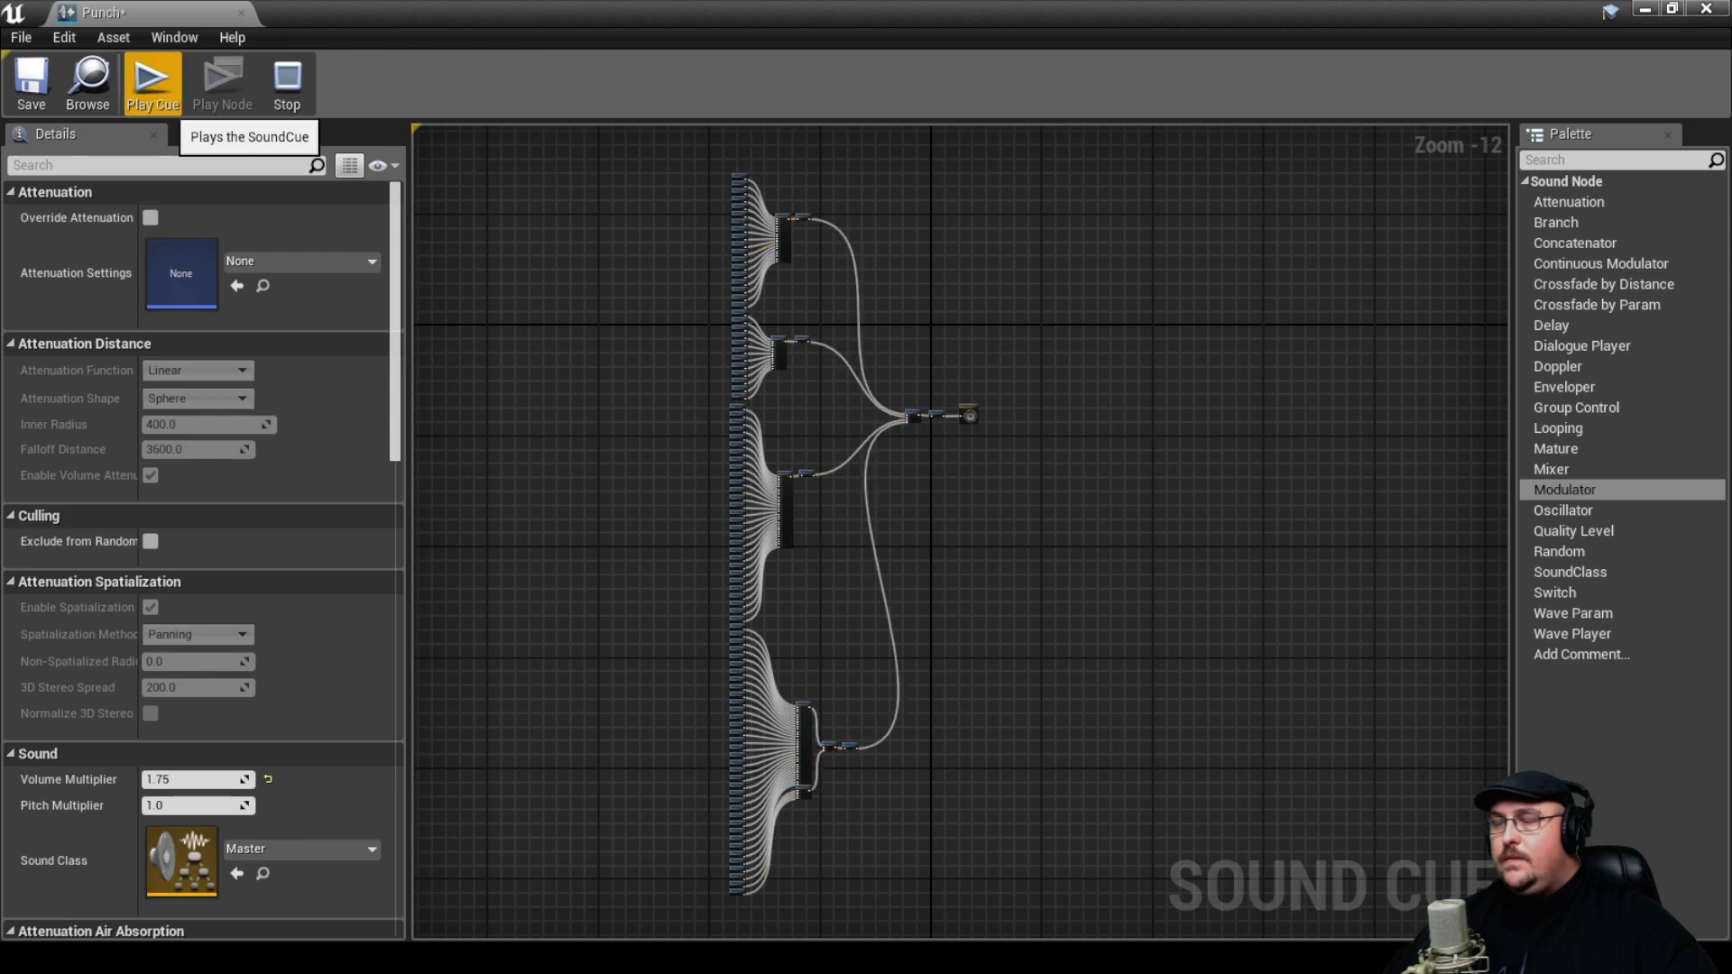
click(153, 90)
click(153, 91)
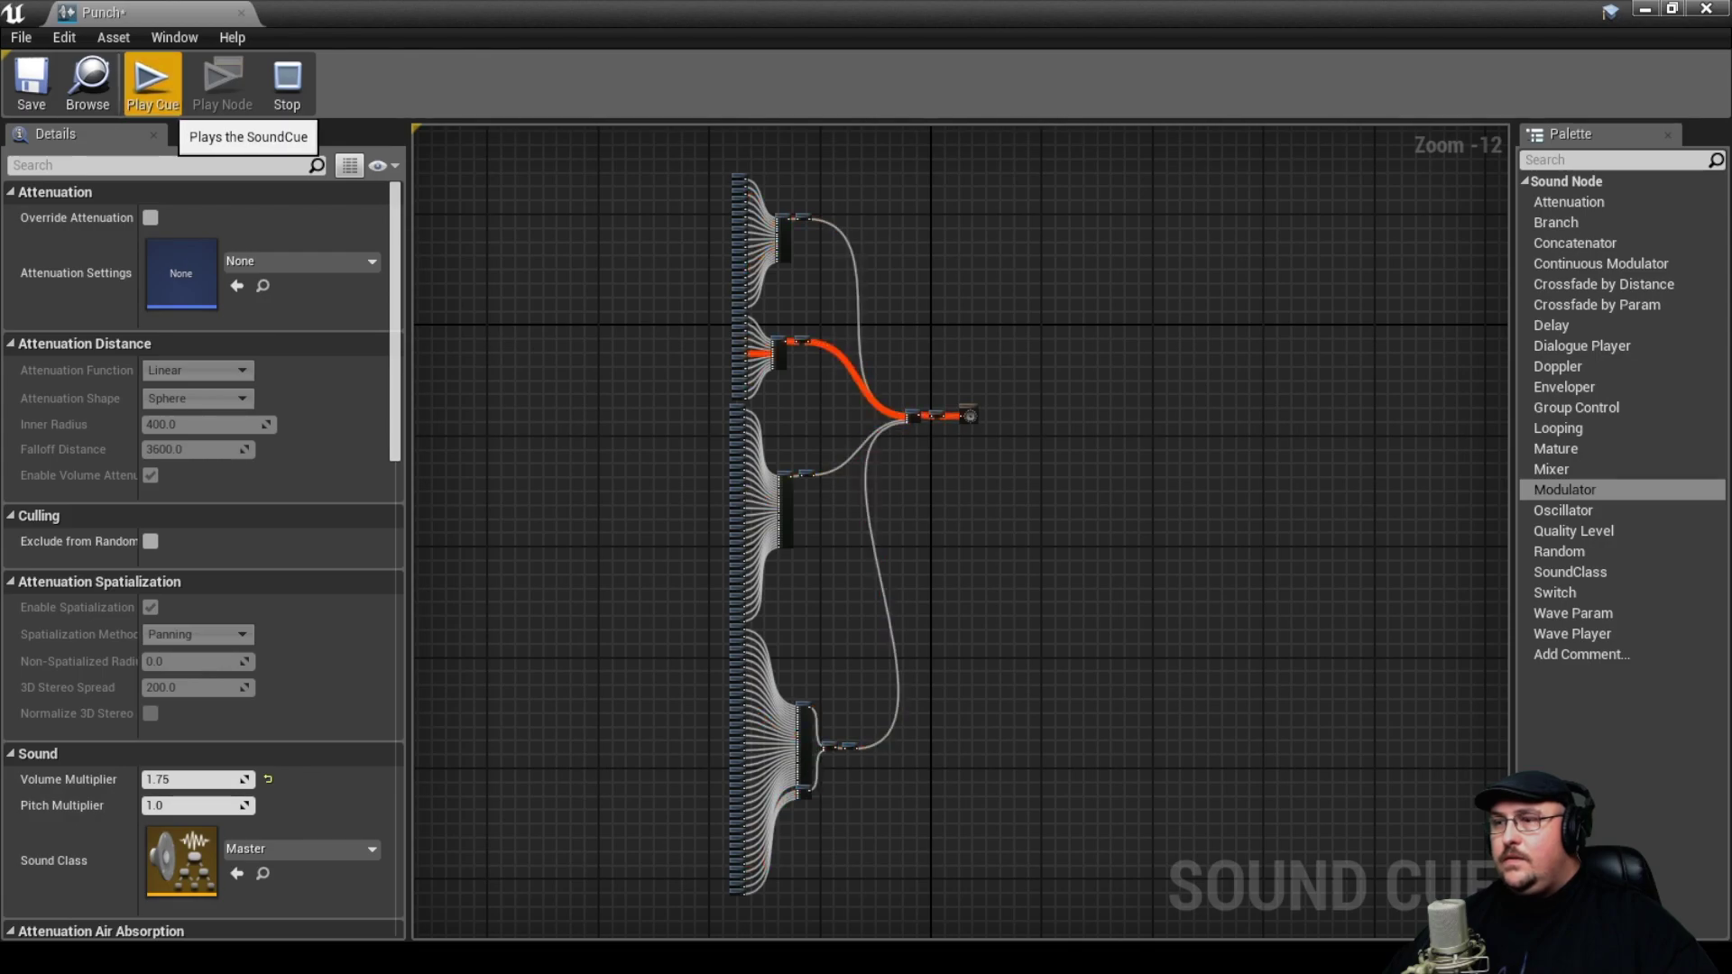
- Set the Mixer's Input Volume for element 1, the Bed_Impact layer, to 0.75
scroll(913, 408, up, 11)
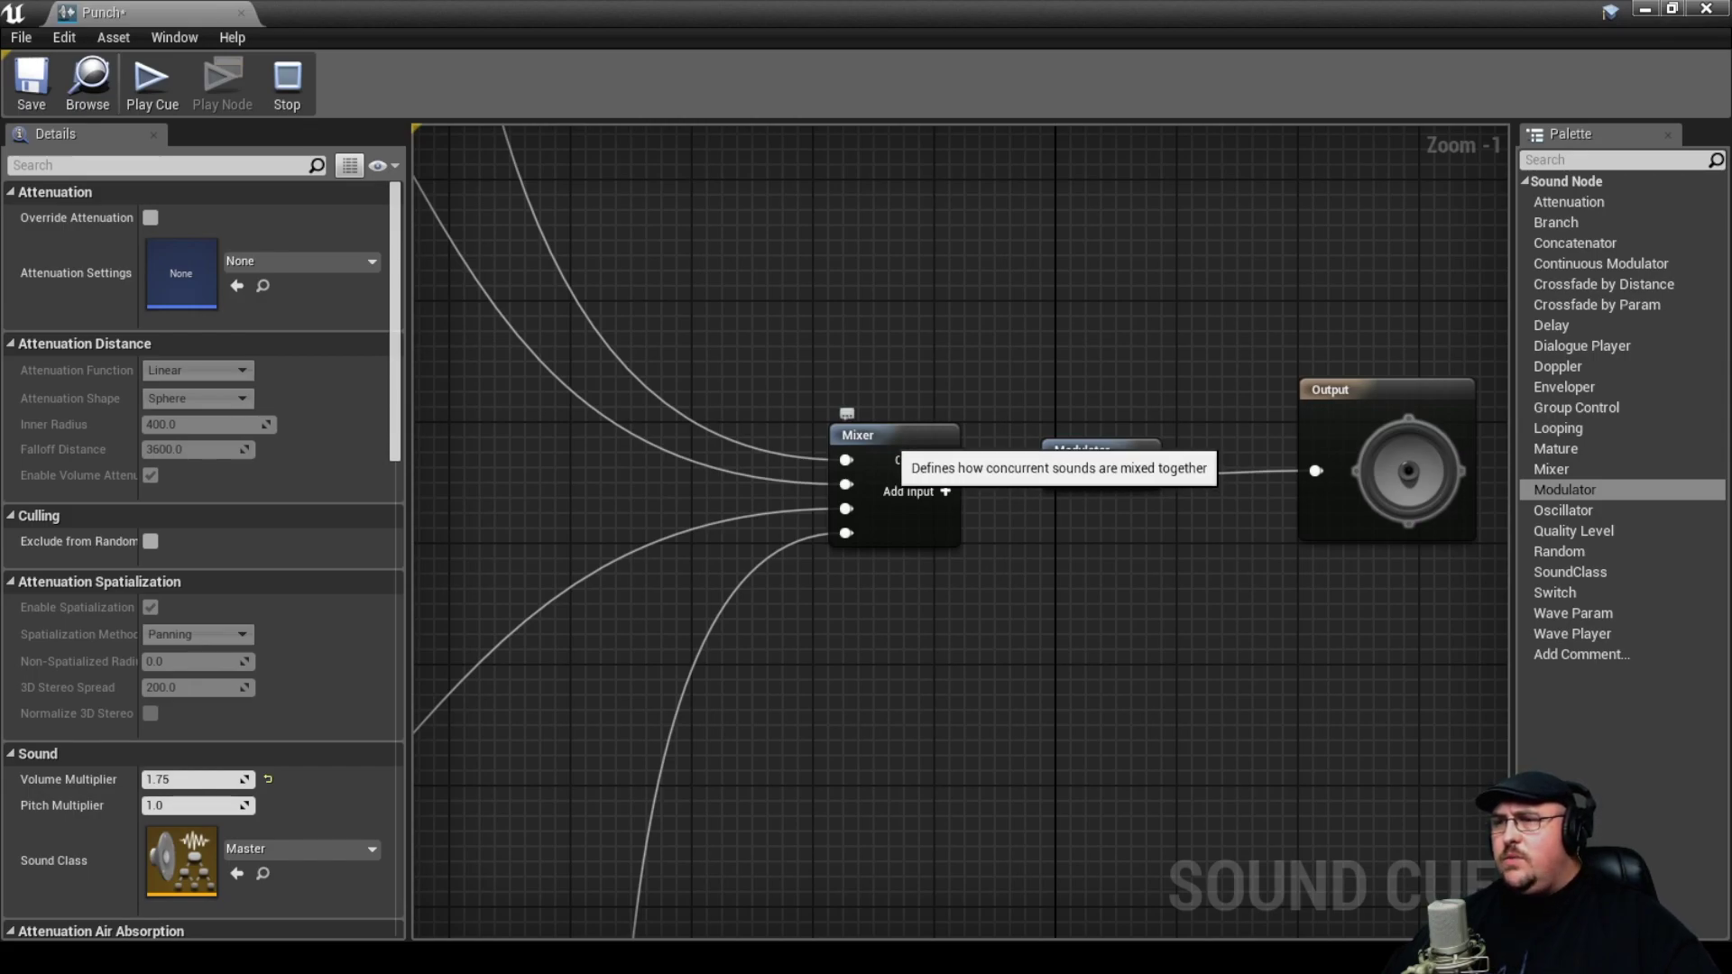
click(890, 442)
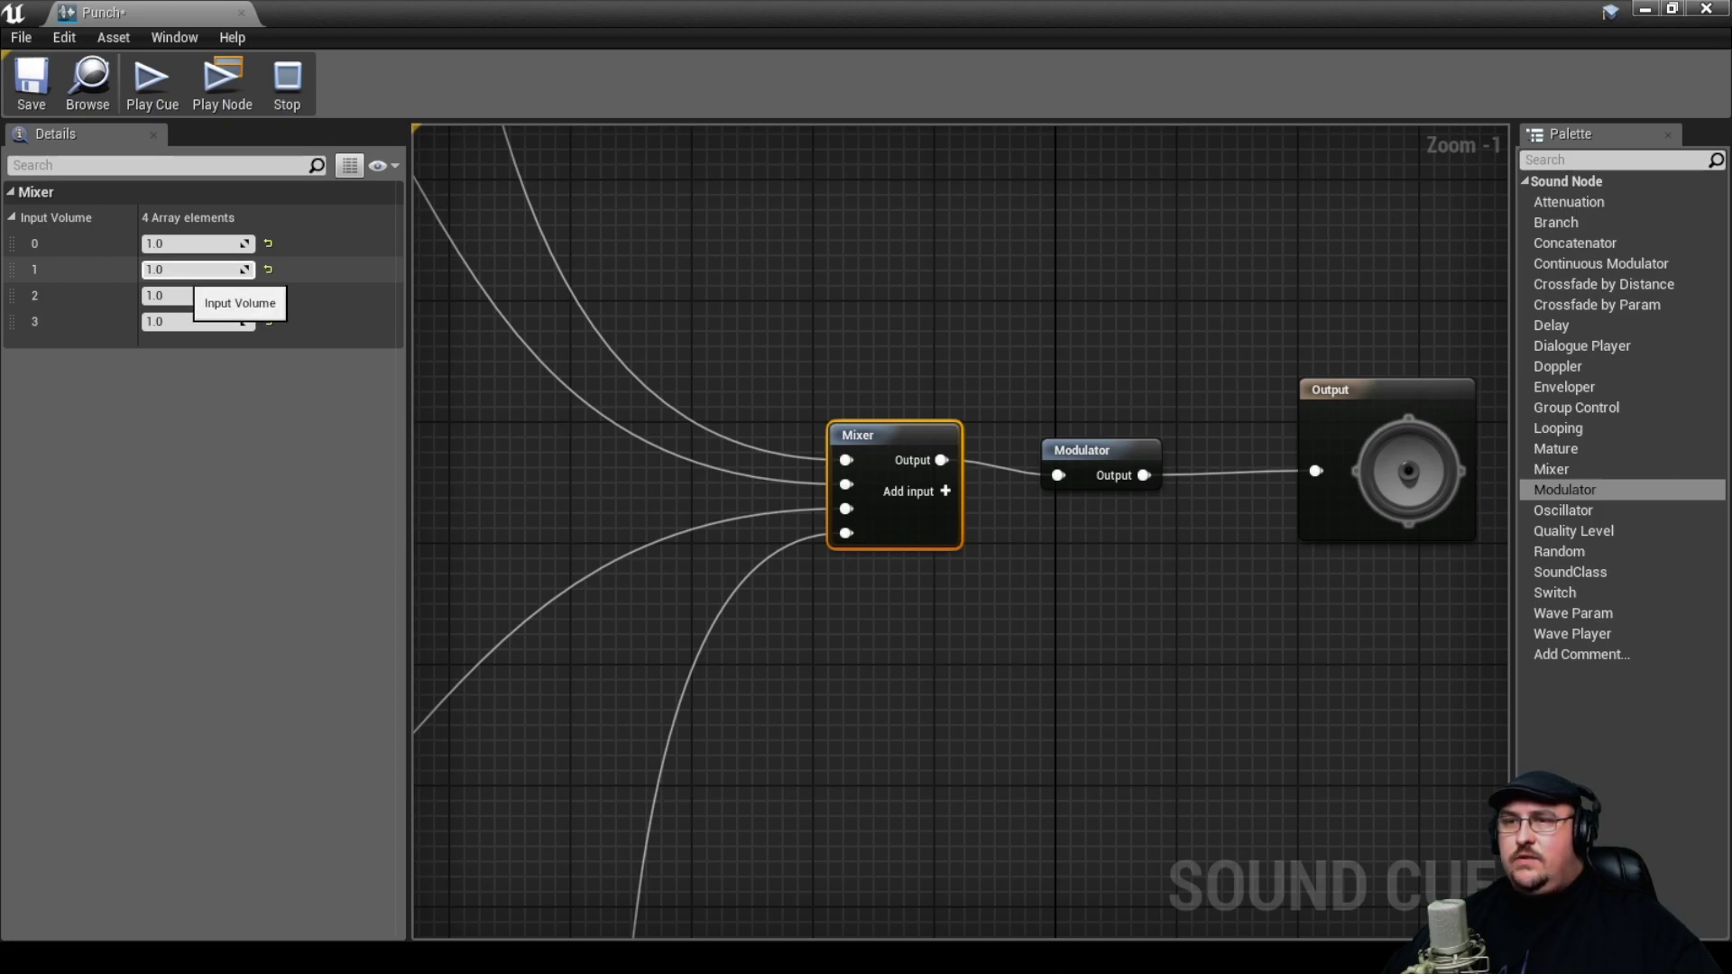
click(185, 269)
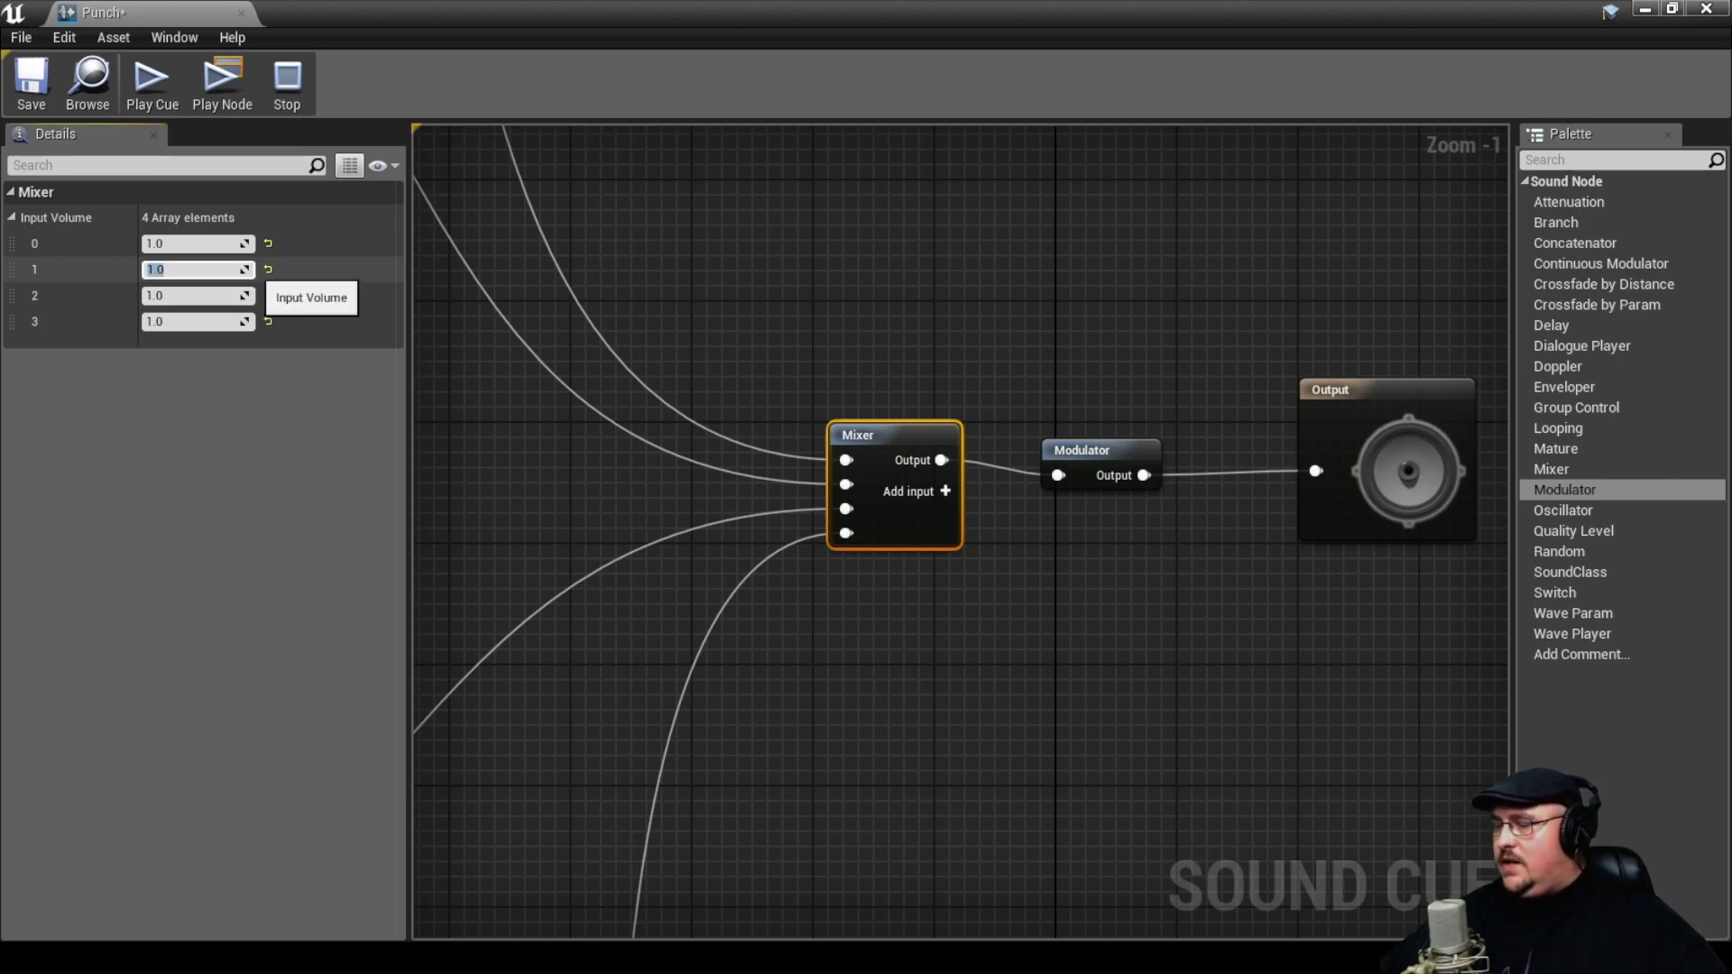
text(.75)
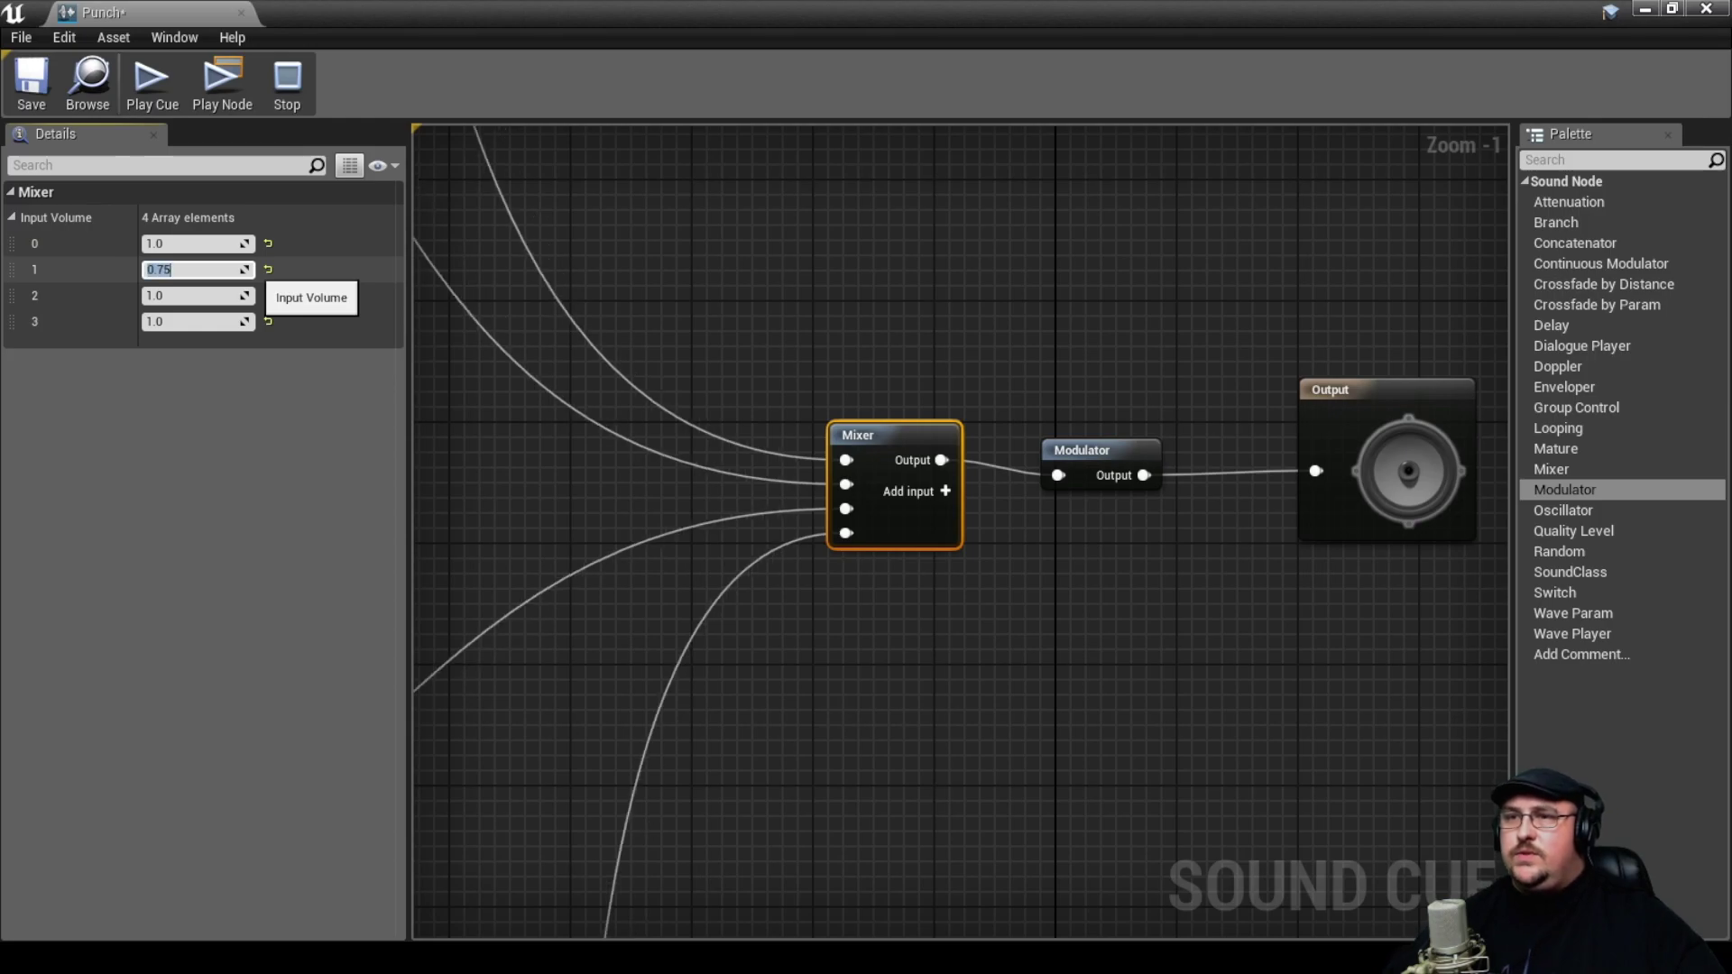
key(Return)
- Play the cue several times to hear the mix with the quieter Bed_Impact layer
click(151, 83)
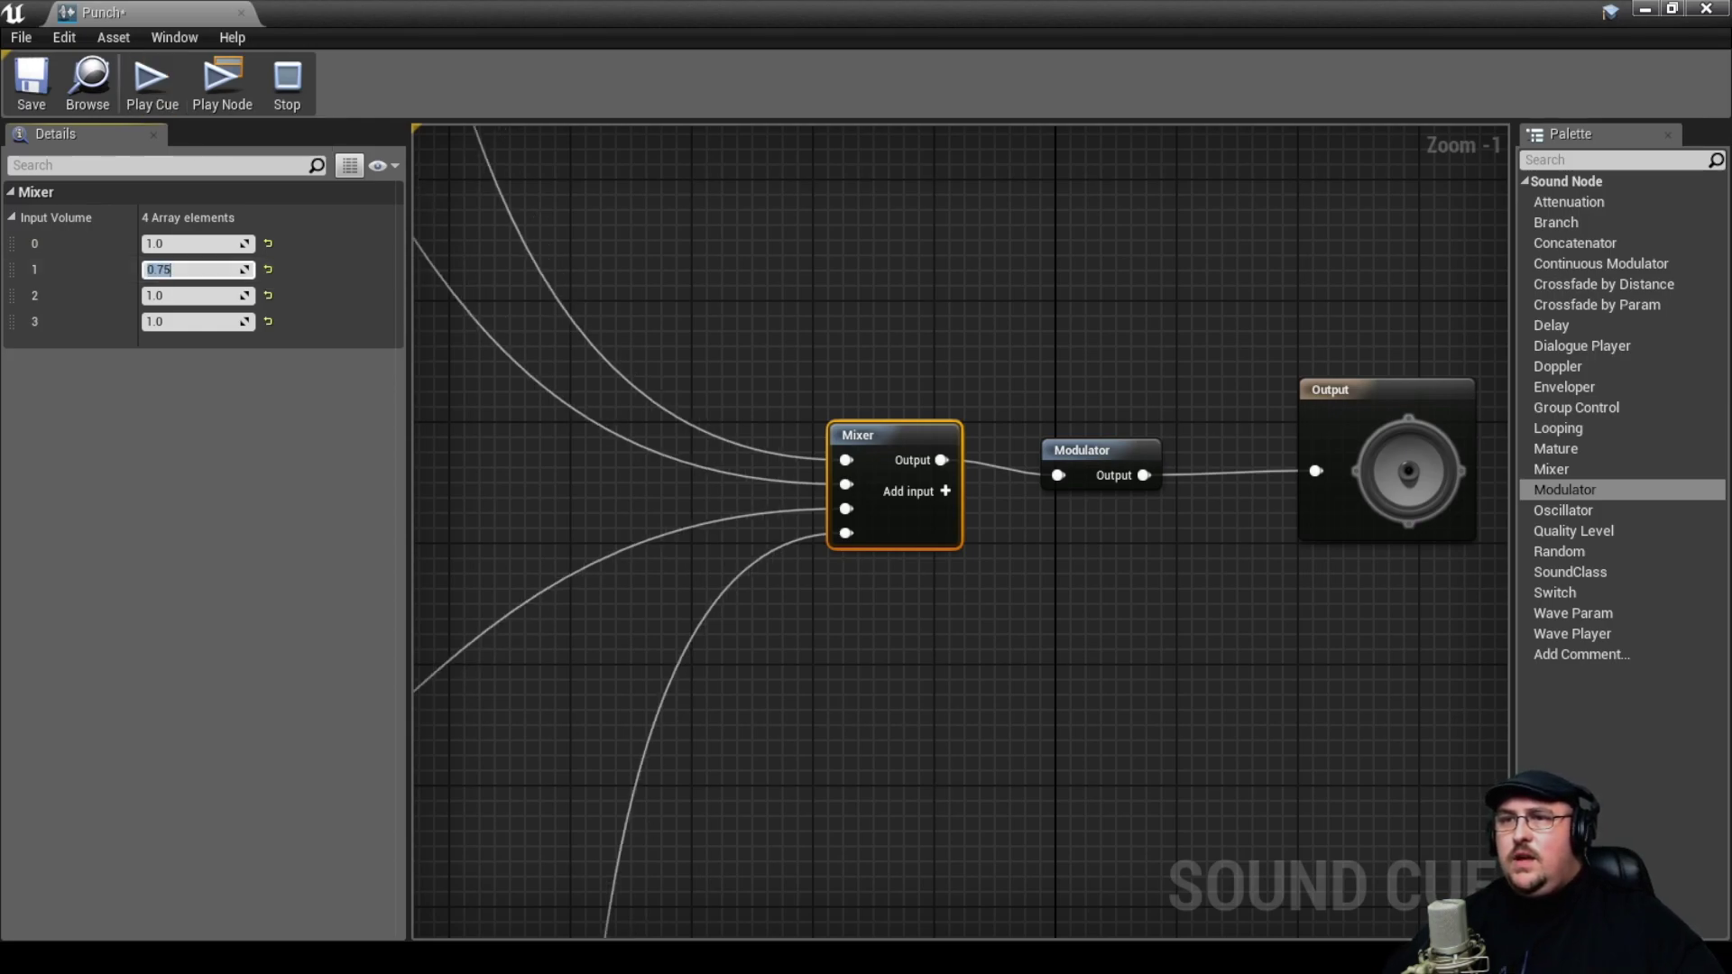
click(153, 89)
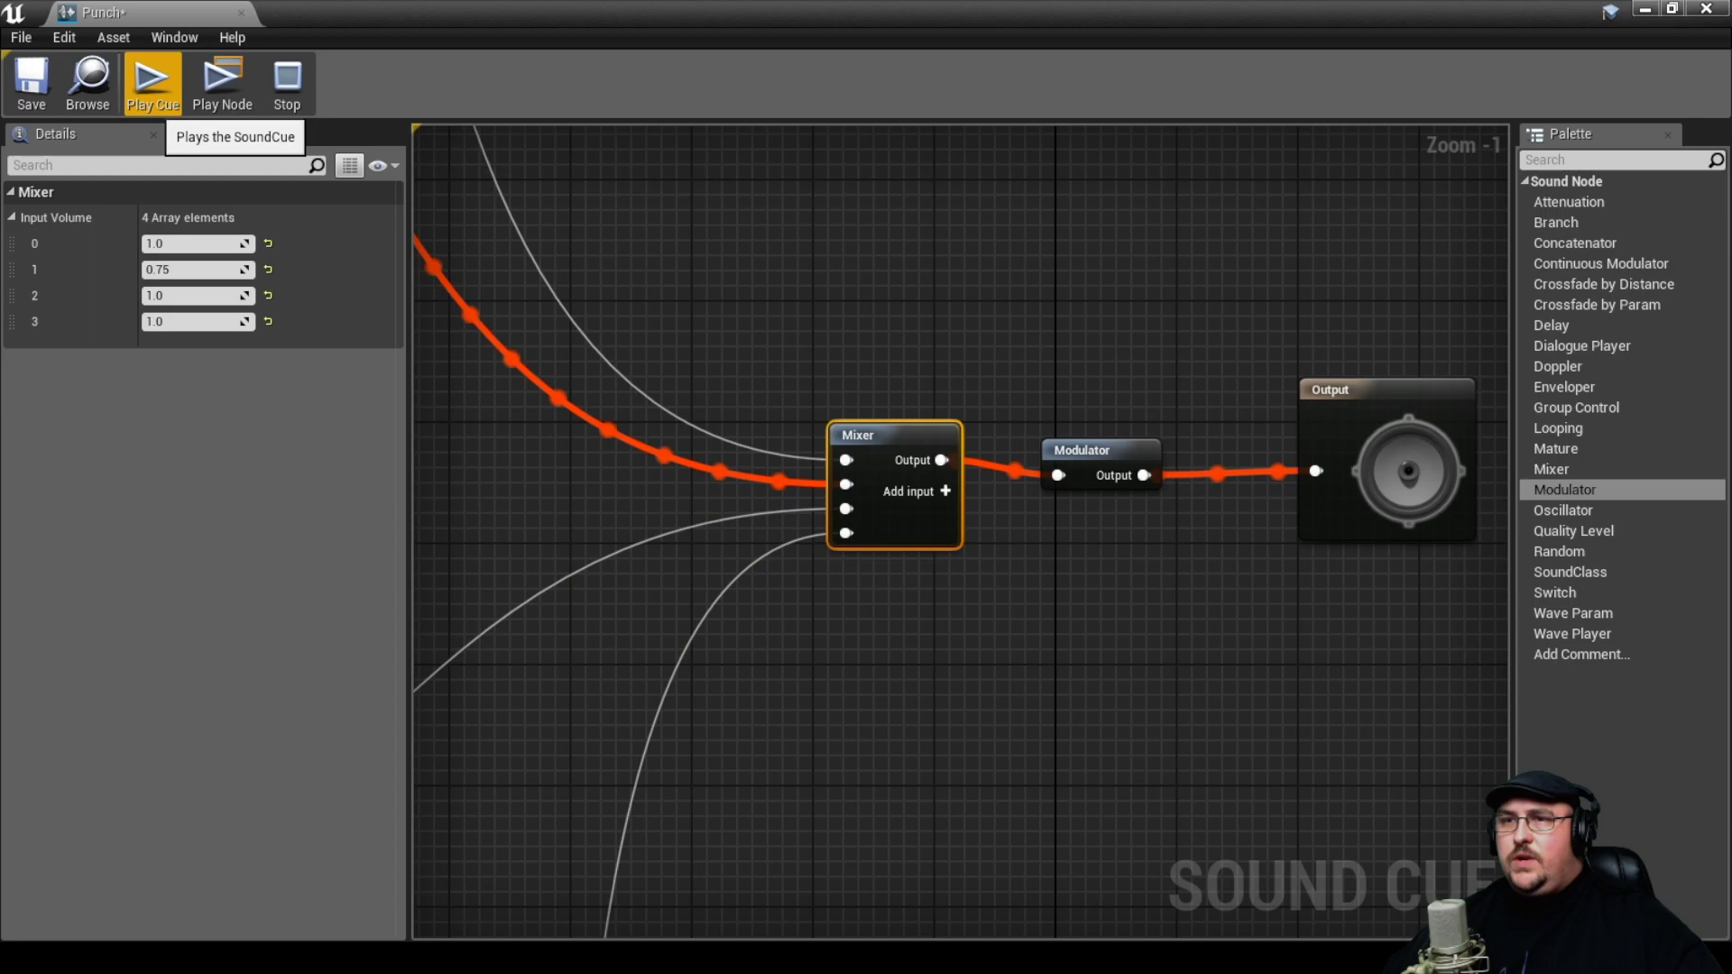
click(153, 89)
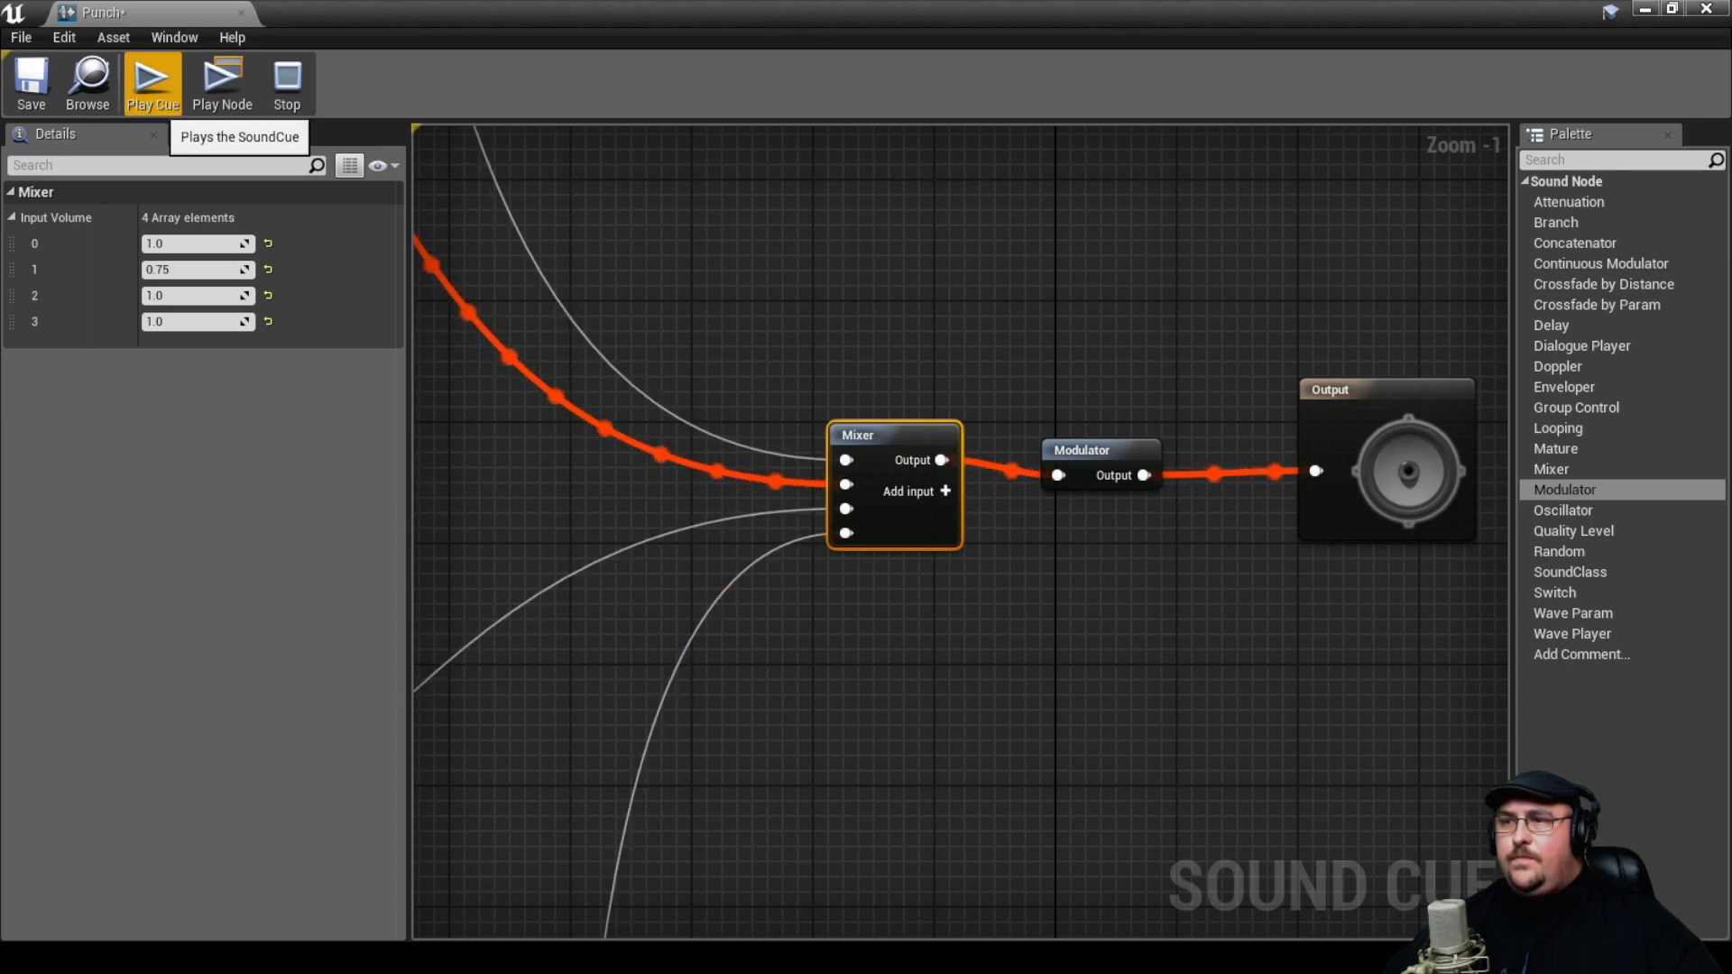
- Check the pitch and volume ranges of the Modulator between the Mixer and the Output, and view the whole graph
right_drag(766, 595, 763, 578)
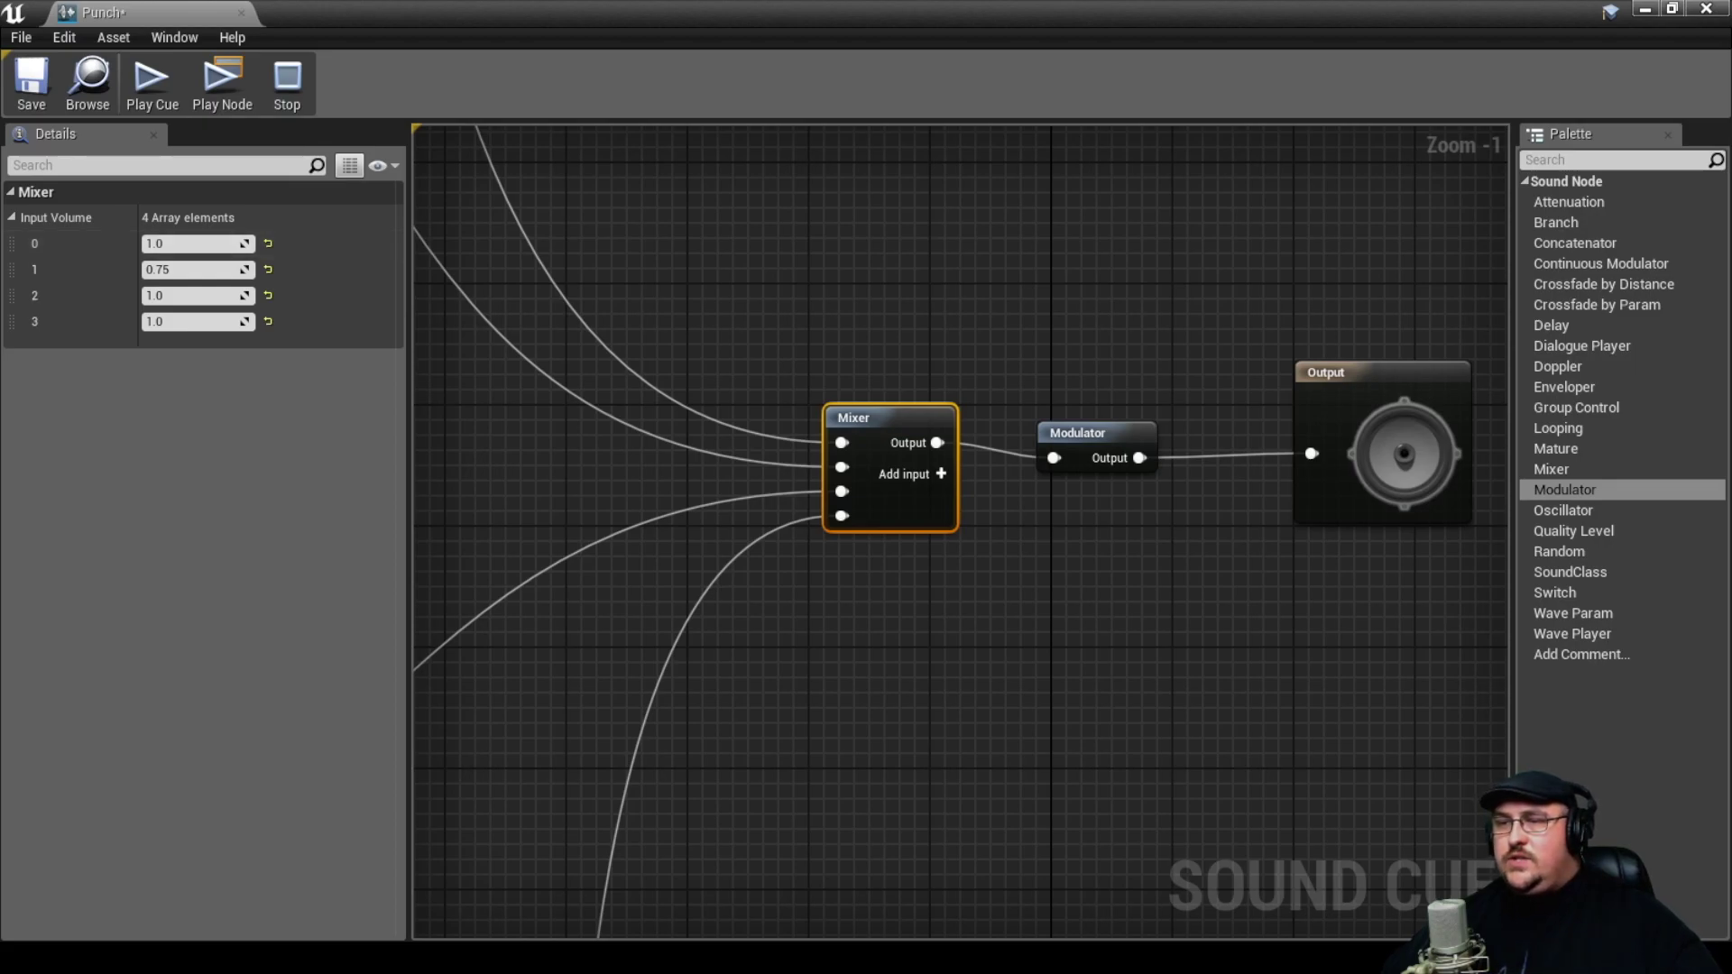
right_drag(534, 479, 672, 479)
click(1213, 439)
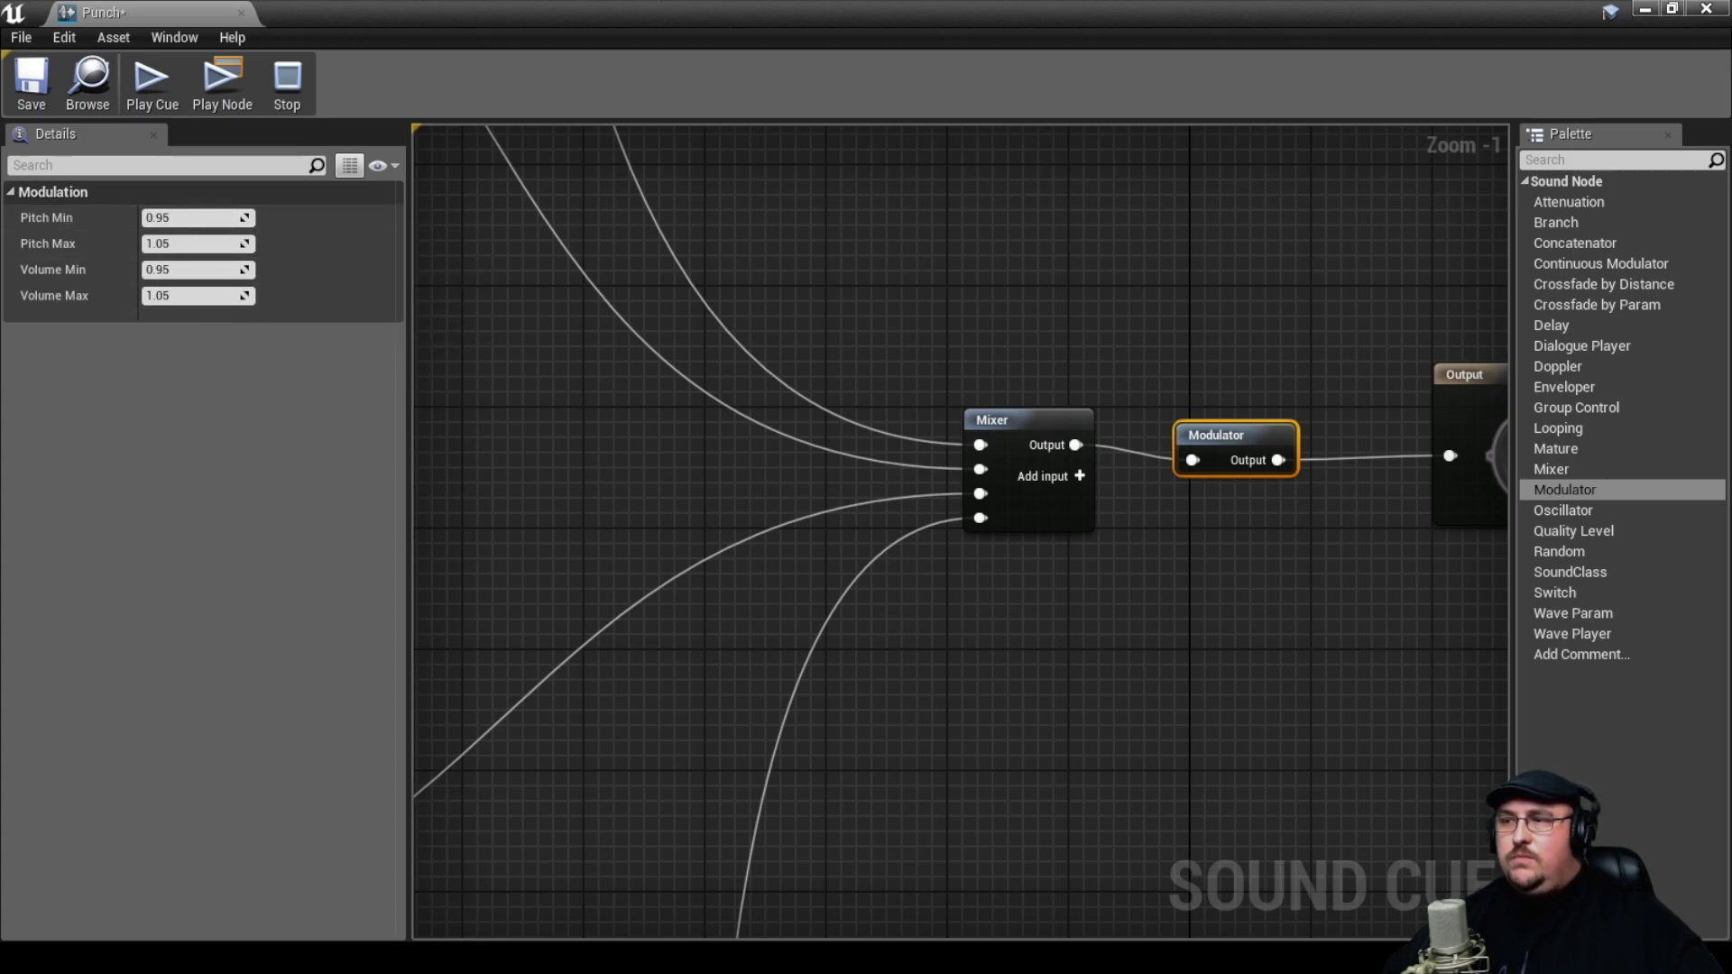
scroll(1110, 352, down, 11)
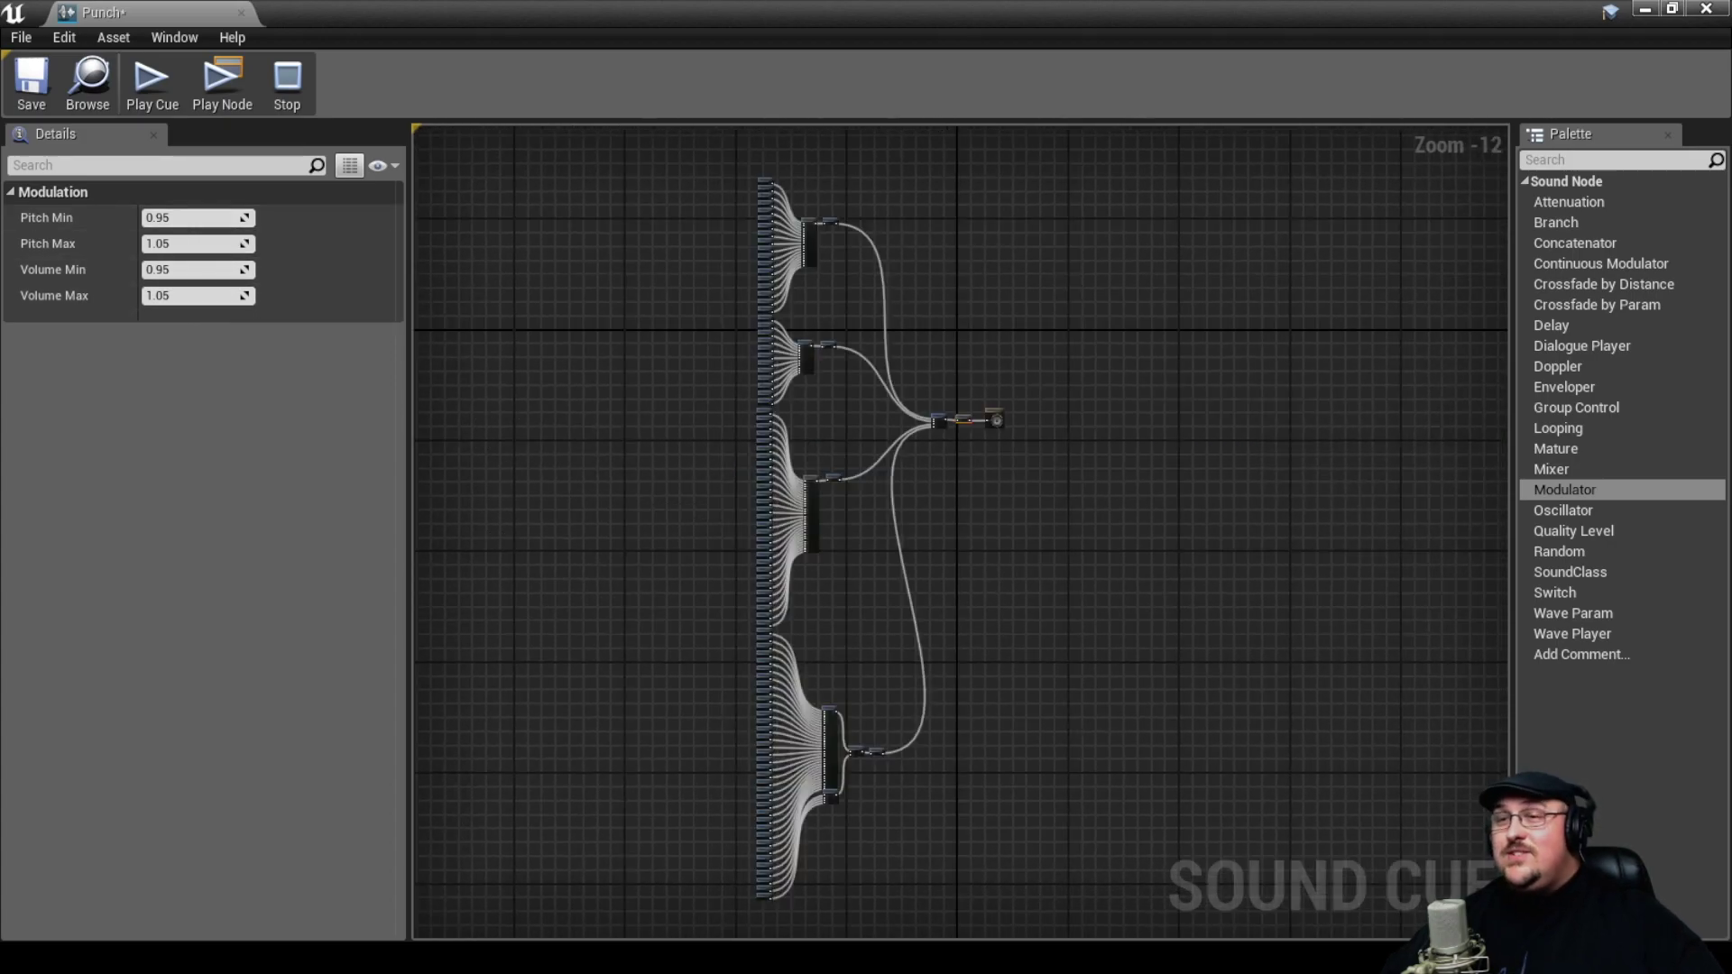